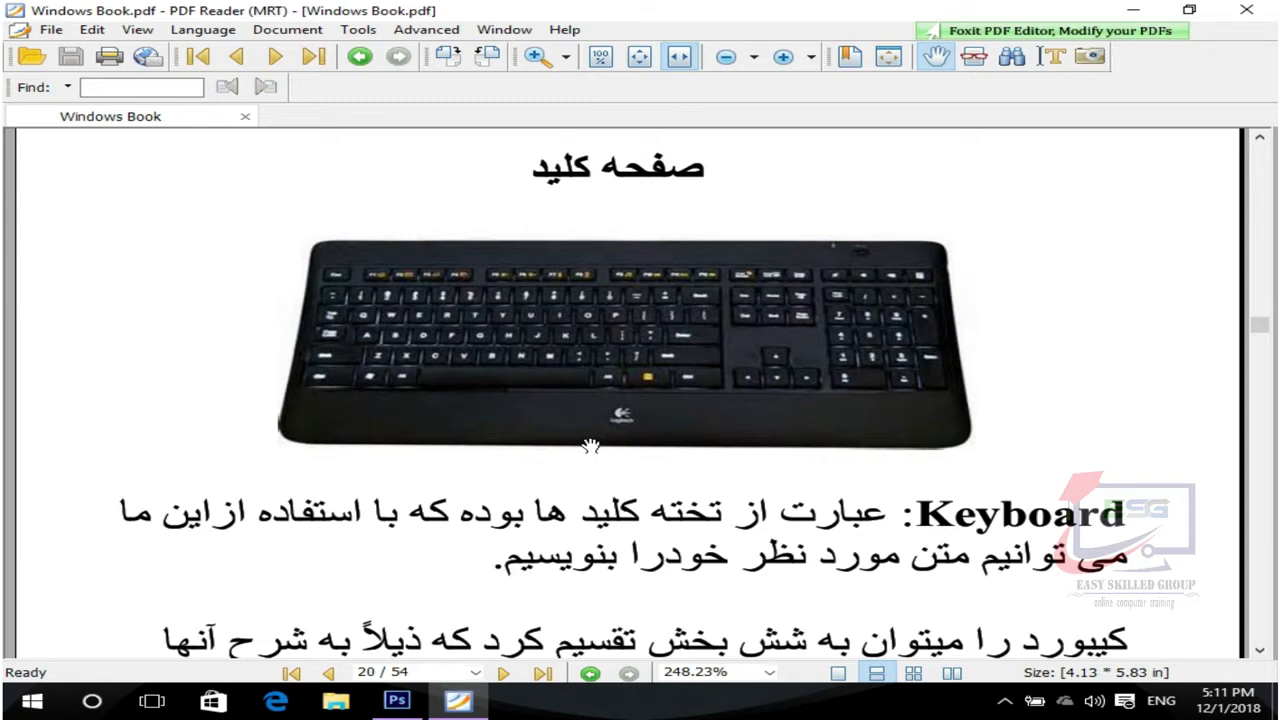
# Examine the six keyboard sections in the diagram on page 20 and continue to the key descriptions on page 21
pyautogui.scroll(-3, 660, 500)
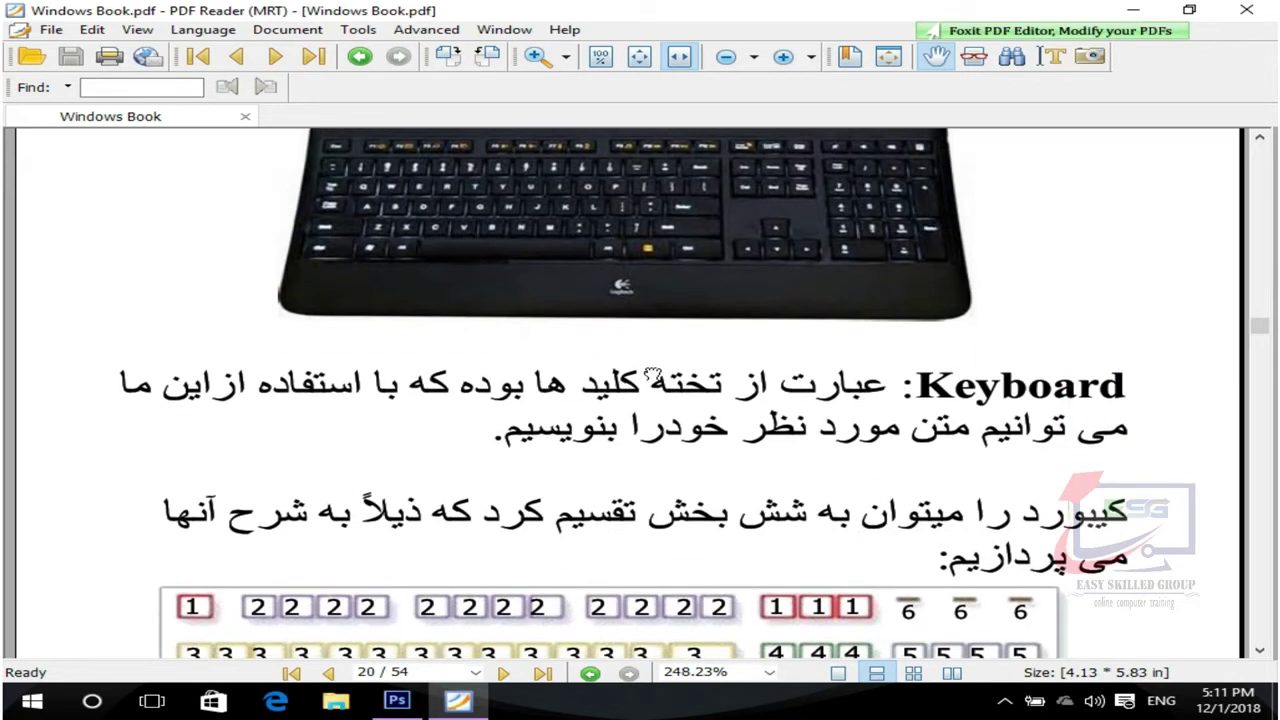
pyautogui.scroll(-1, 665, 455)
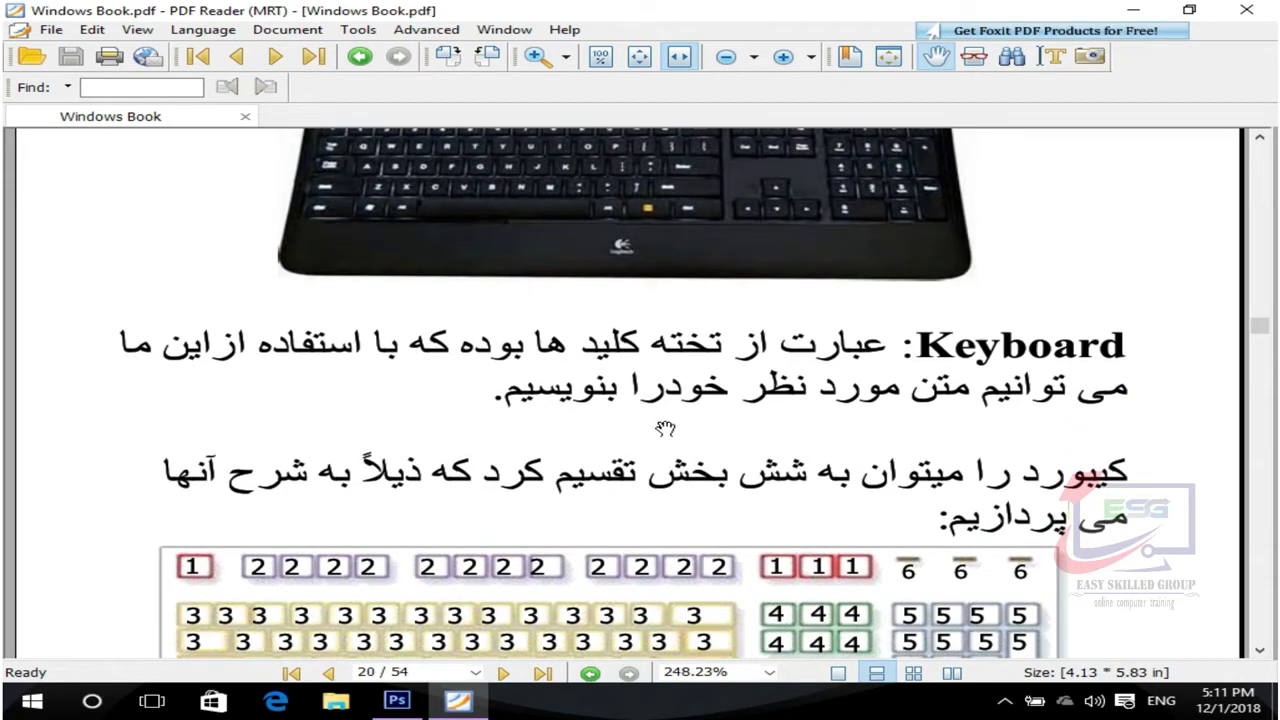
pyautogui.scroll(-1, 675, 452)
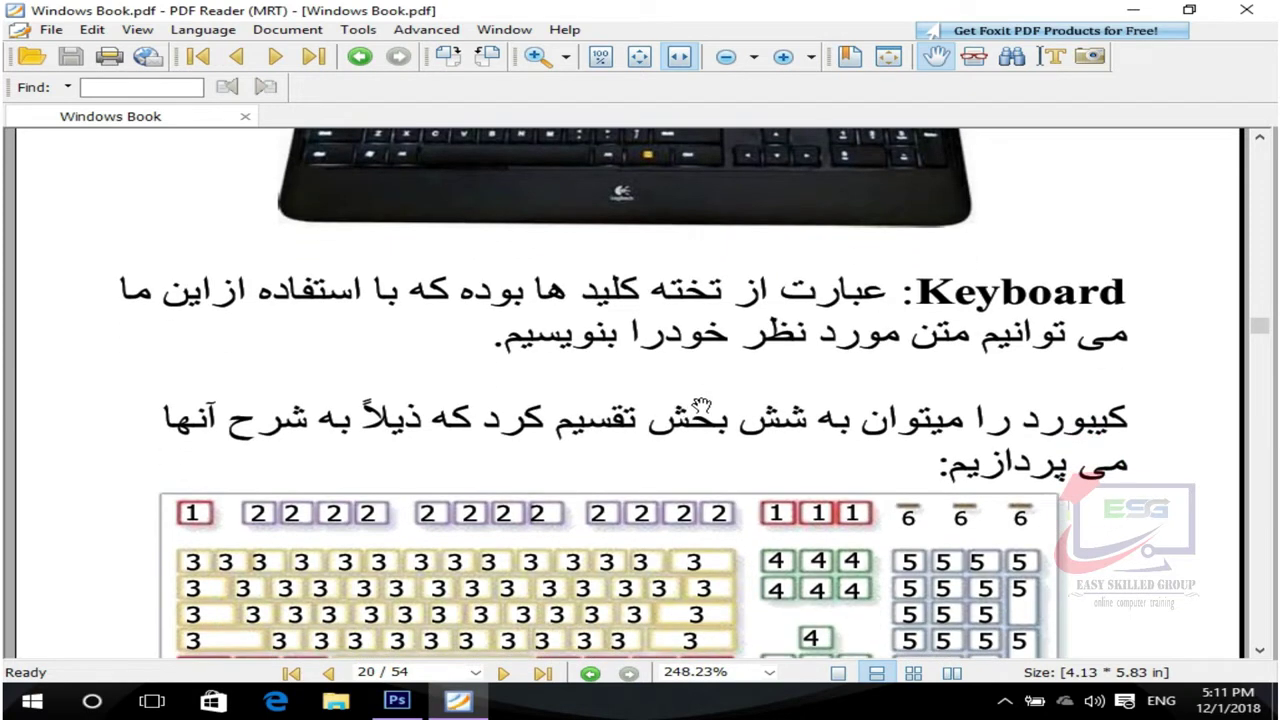
pyautogui.scroll(-3, 705, 400)
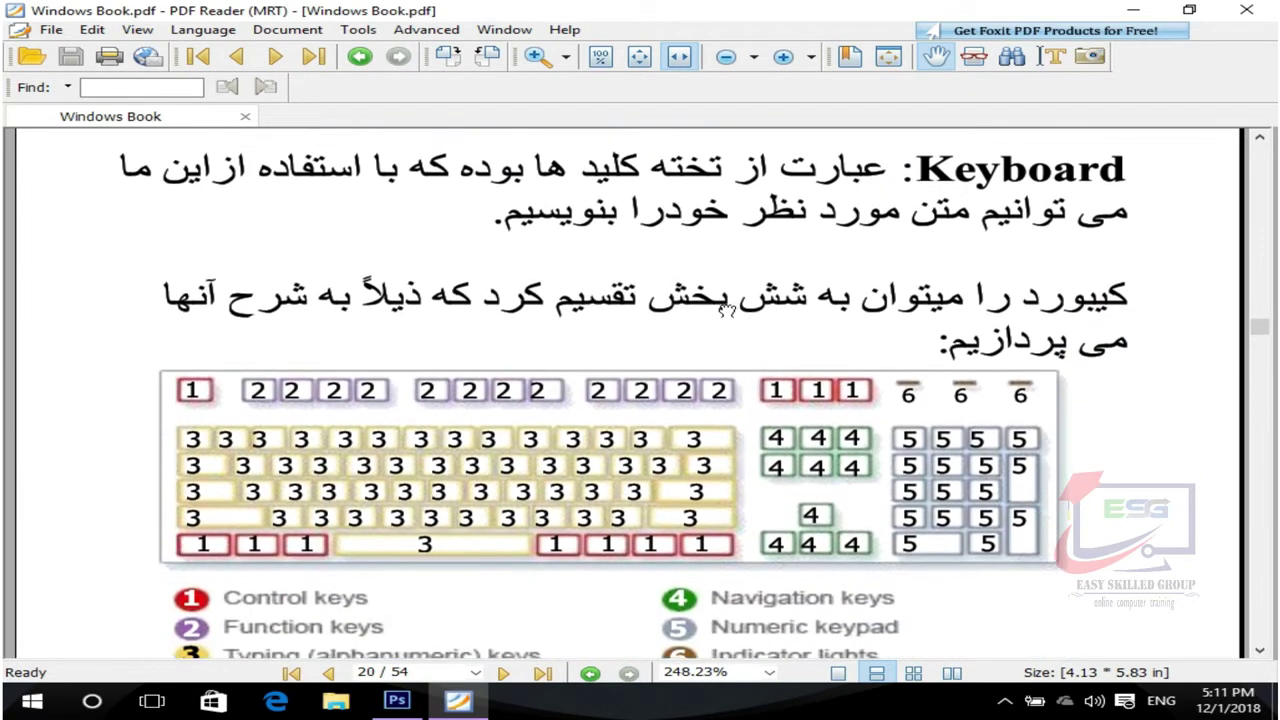
pyautogui.moveTo(727, 377); pyautogui.dragTo(716, 277)
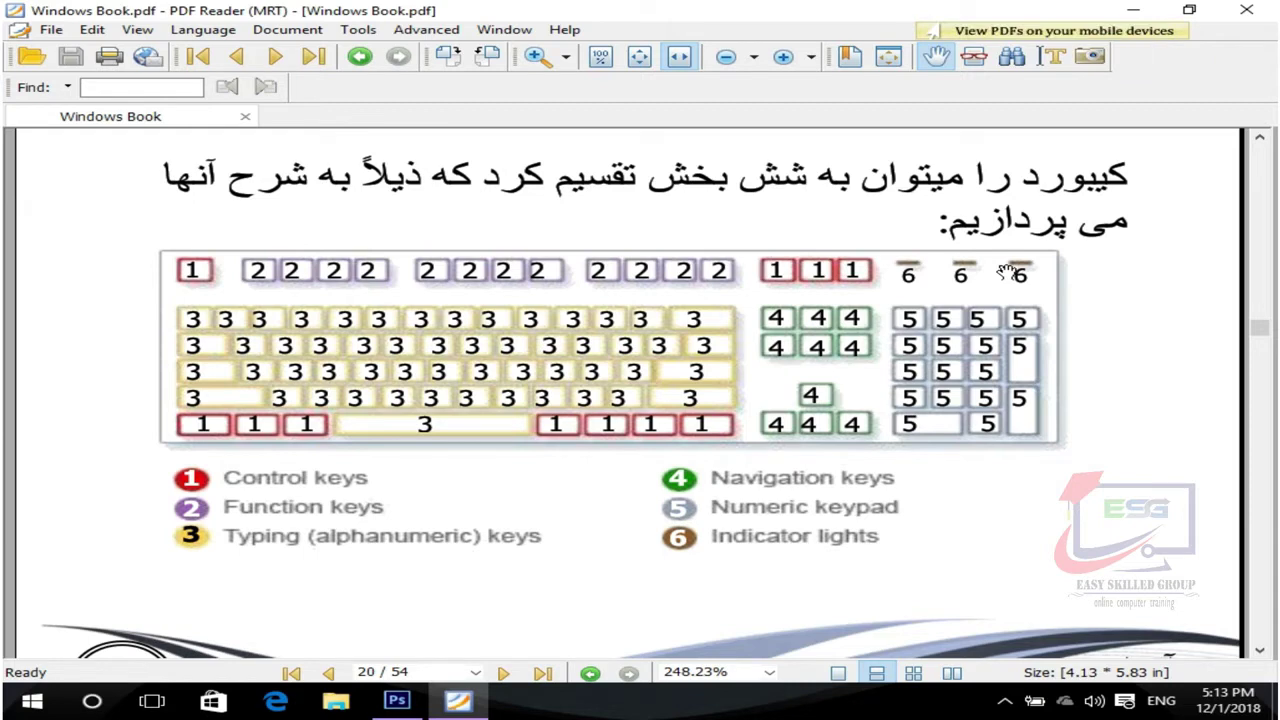
pyautogui.scroll(-3, 463, 377)
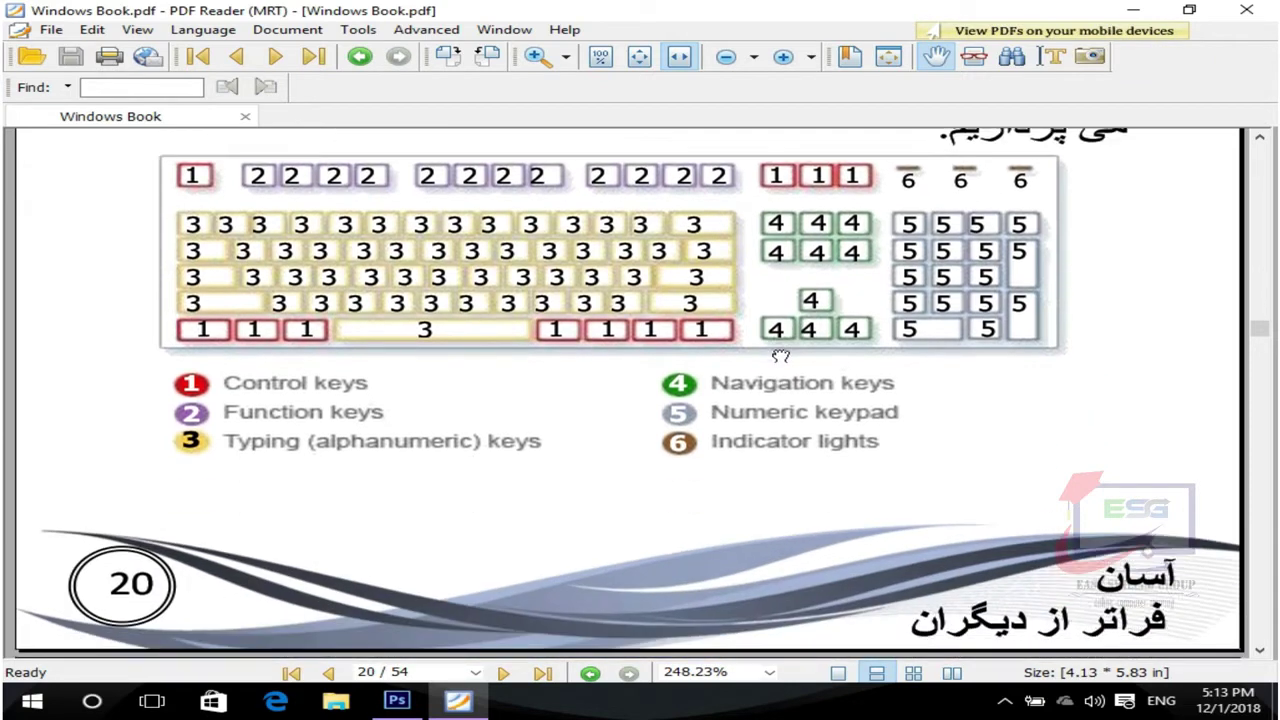
pyautogui.moveTo(651, 554); pyautogui.dragTo(650, 318)
pyautogui.moveTo(760, 460); pyautogui.dragTo(810, 333)
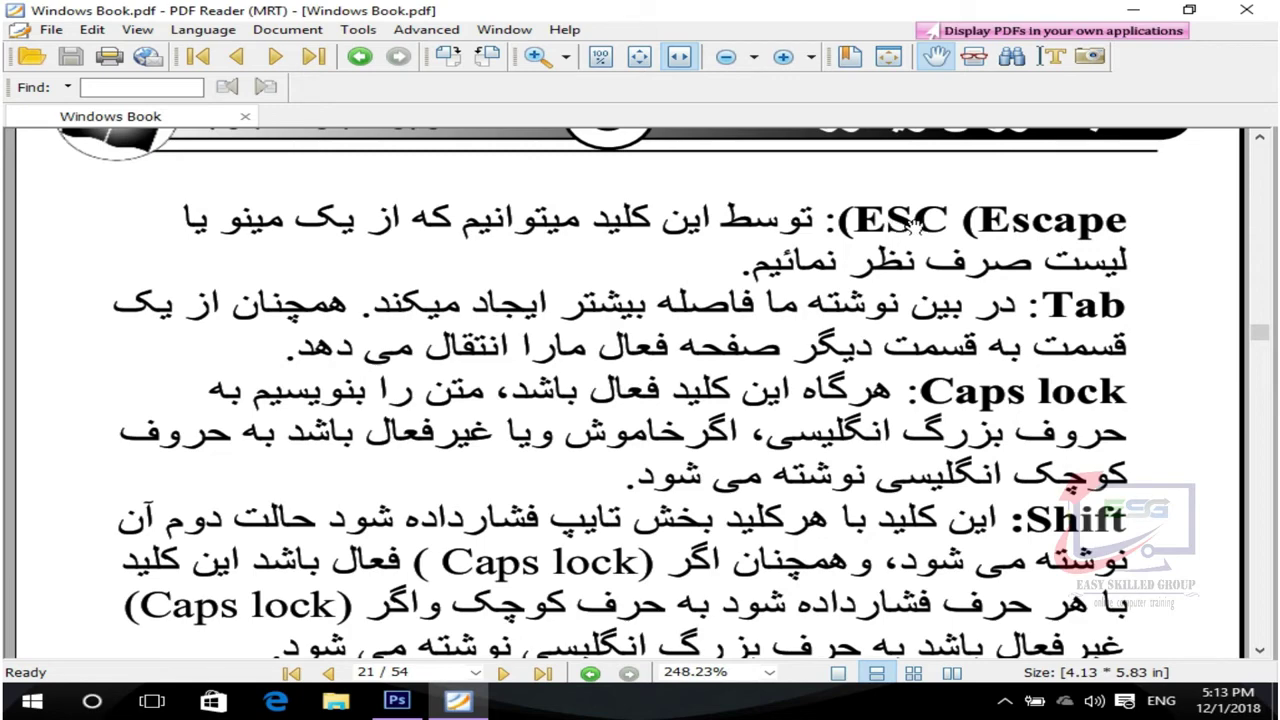
# Minimize the PDF window, display the desktop's options for creating new items, and dismiss them without choosing one
pyautogui.click(1132, 12)
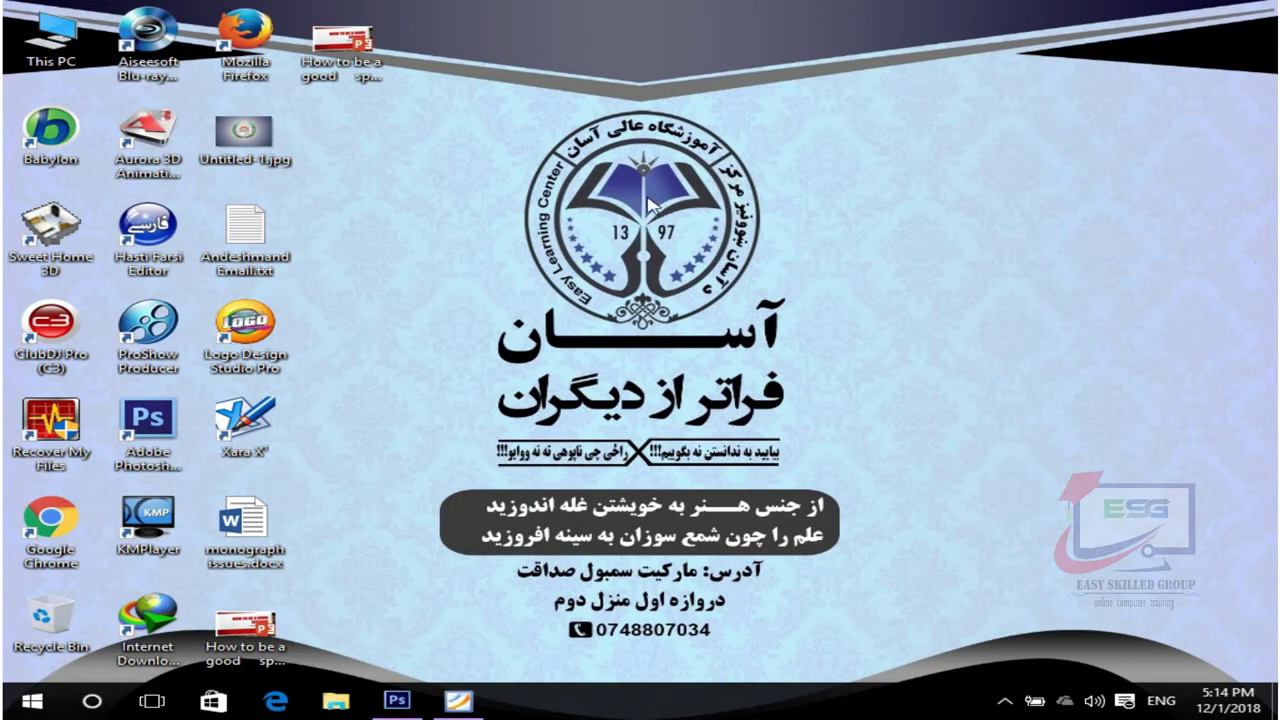
pyautogui.rightClick(444, 148)
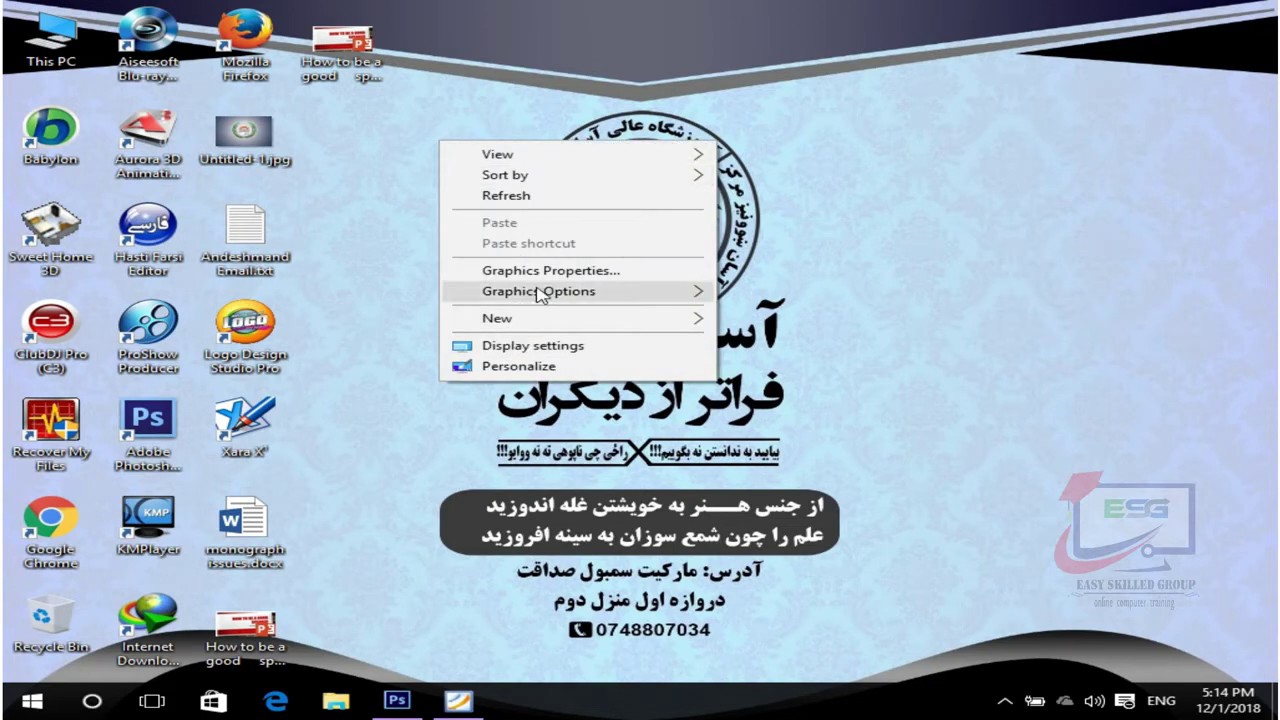
pyautogui.moveTo(530, 330)
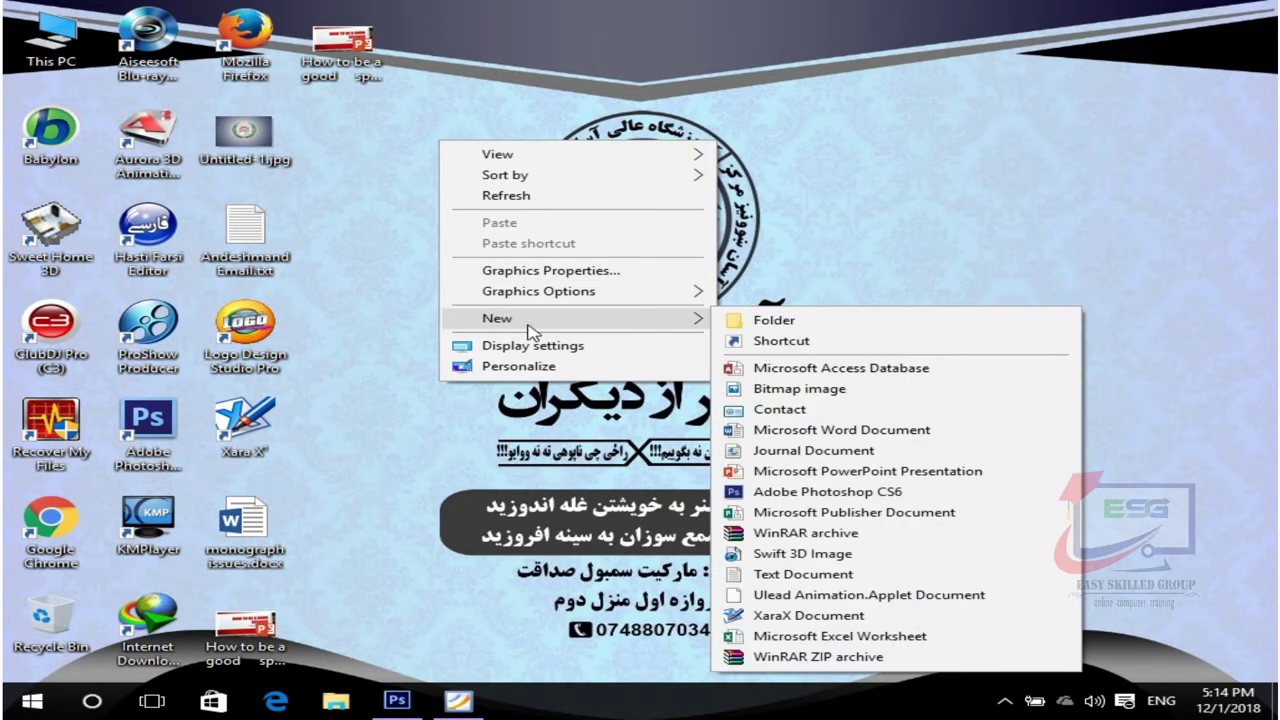
pyautogui.press('Escape')
pyautogui.press('Escape')
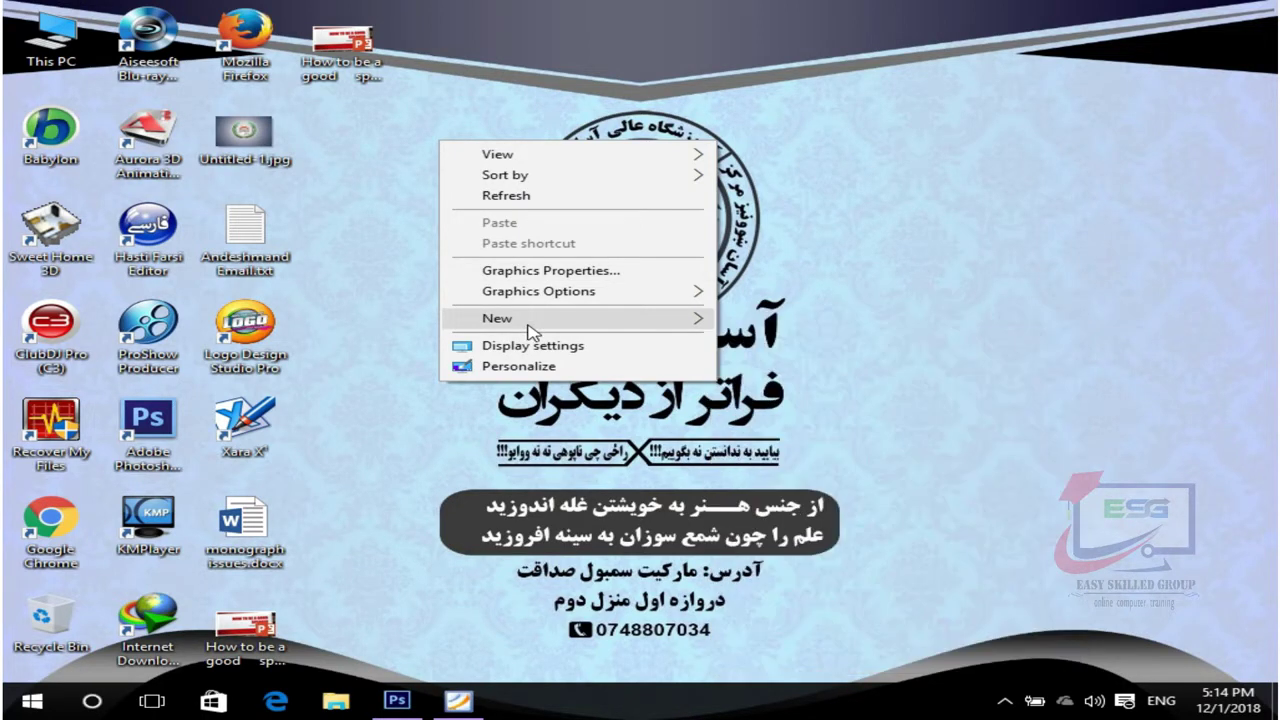
# Go through the desktop's sorting options Name, Size, Item type and Date modified, and leave them without choosing one
pyautogui.rightClick(408, 157)
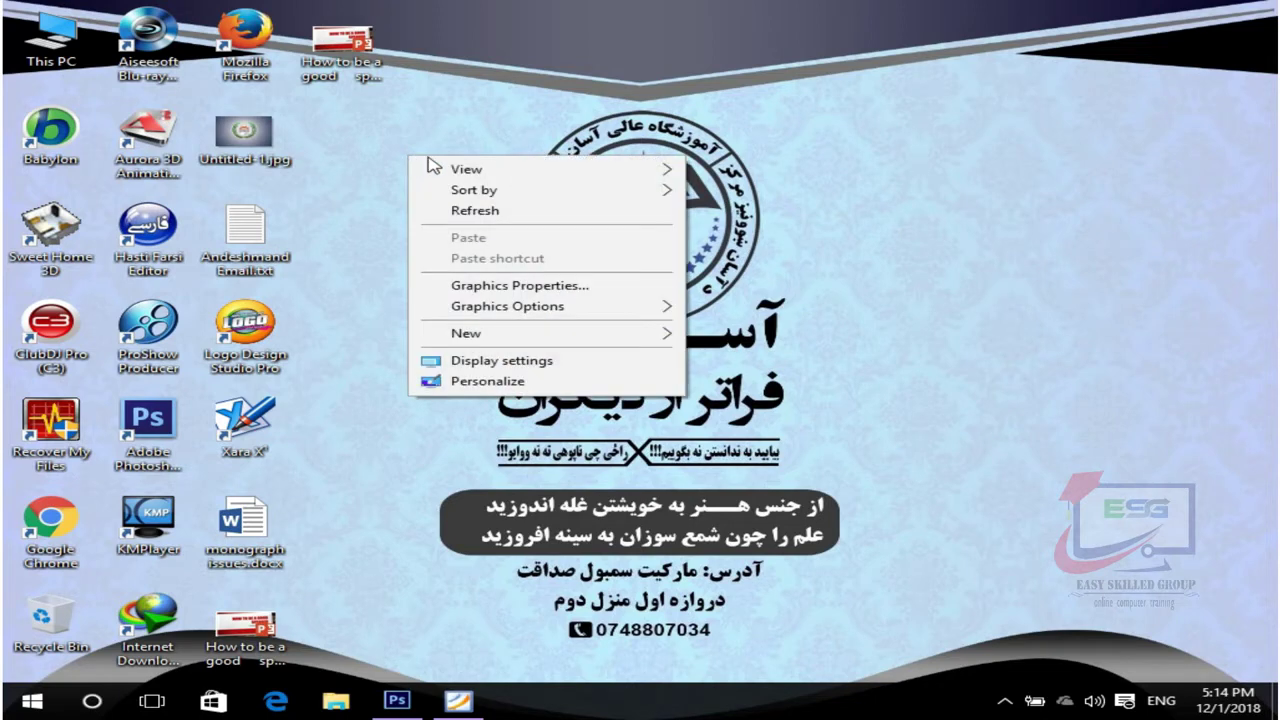
pyautogui.moveTo(473, 188)
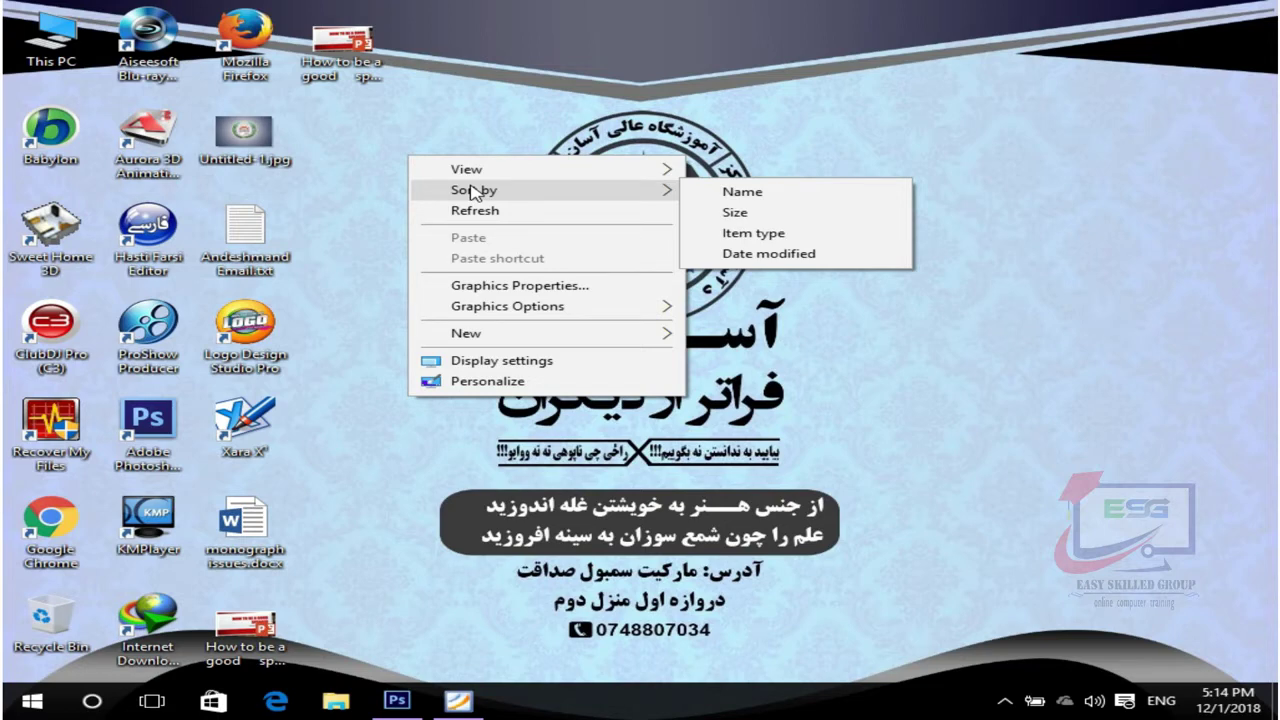
pyautogui.press('Right')
pyautogui.press('Down')
pyautogui.press('Down')
pyautogui.press('Down')
pyautogui.press('Up')
pyautogui.press('Up')
pyautogui.press('Up')
pyautogui.press('Down')
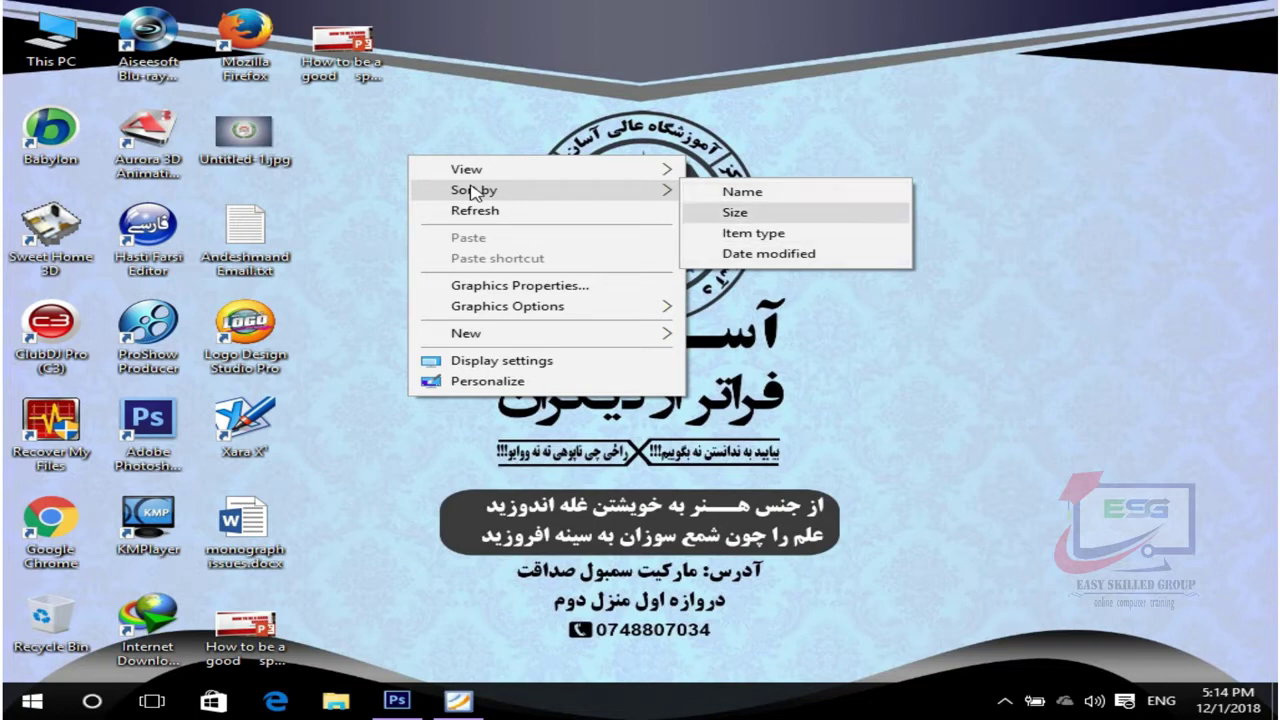
pyautogui.press('Down')
pyautogui.press('Down')
pyautogui.press('Up')
pyautogui.press('Up')
pyautogui.press('Up')
pyautogui.press('Down')
pyautogui.press('Down')
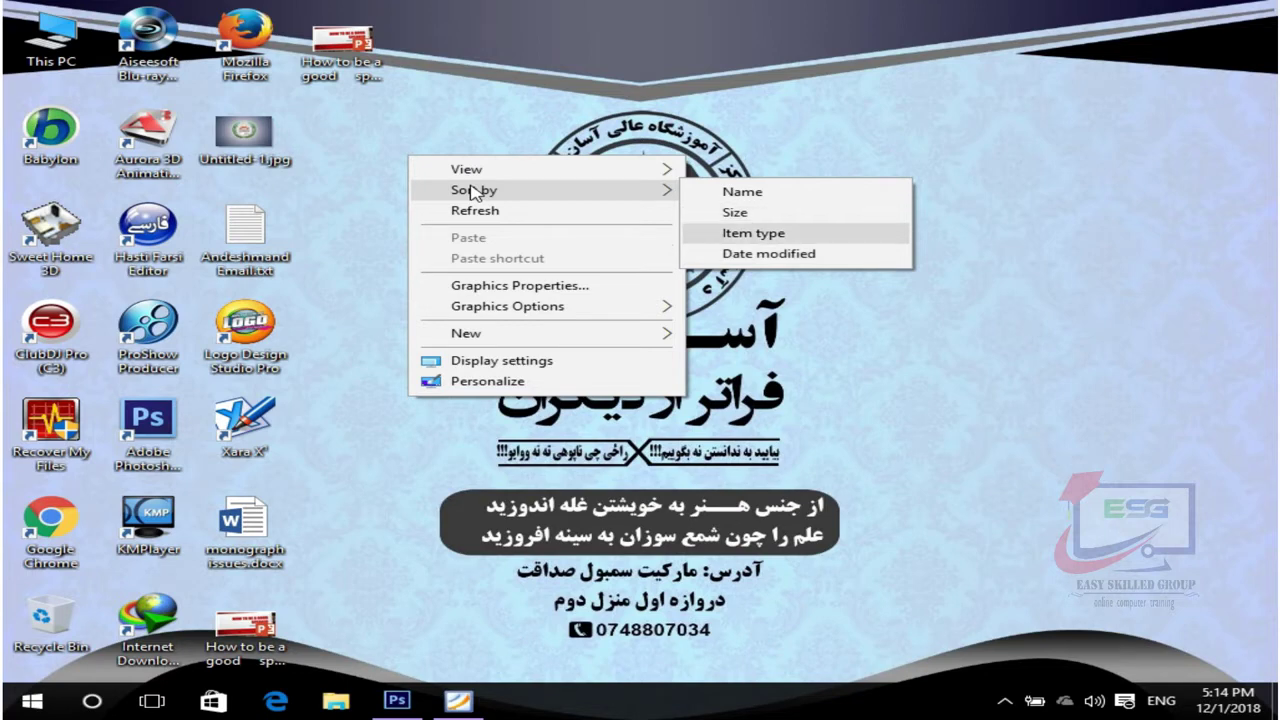
pyautogui.press('Left')
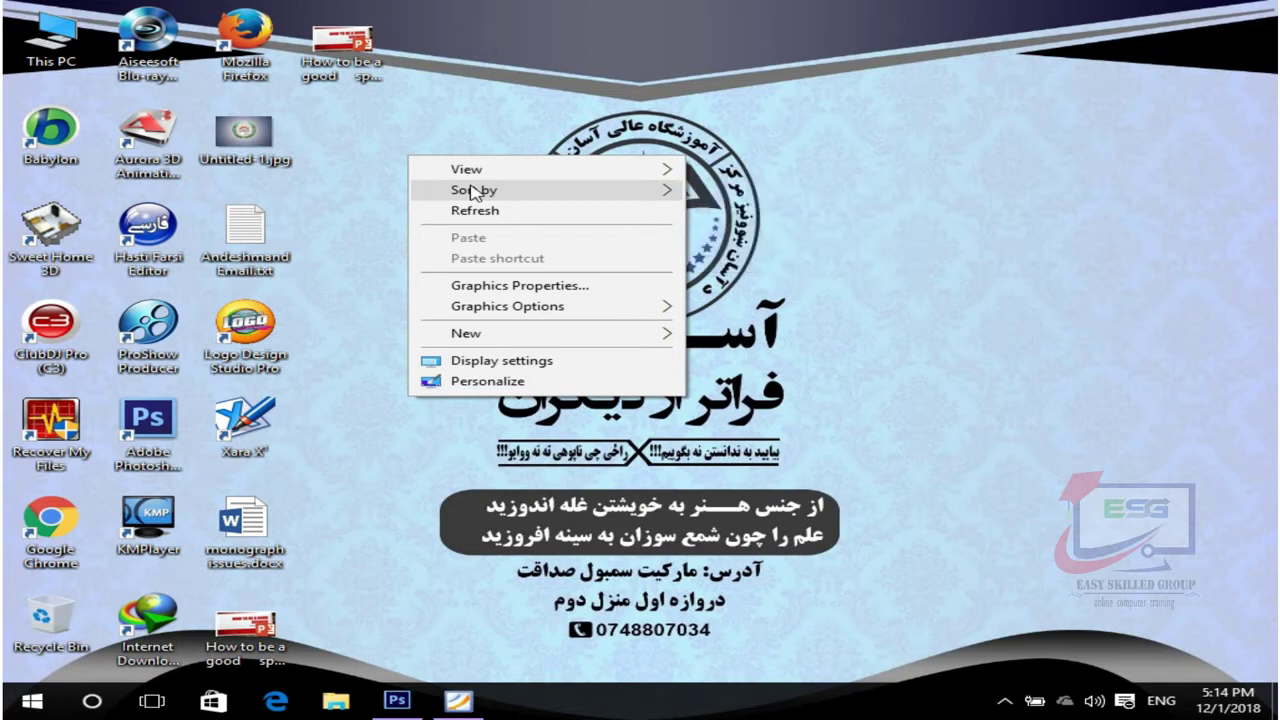
pyautogui.press('Escape')
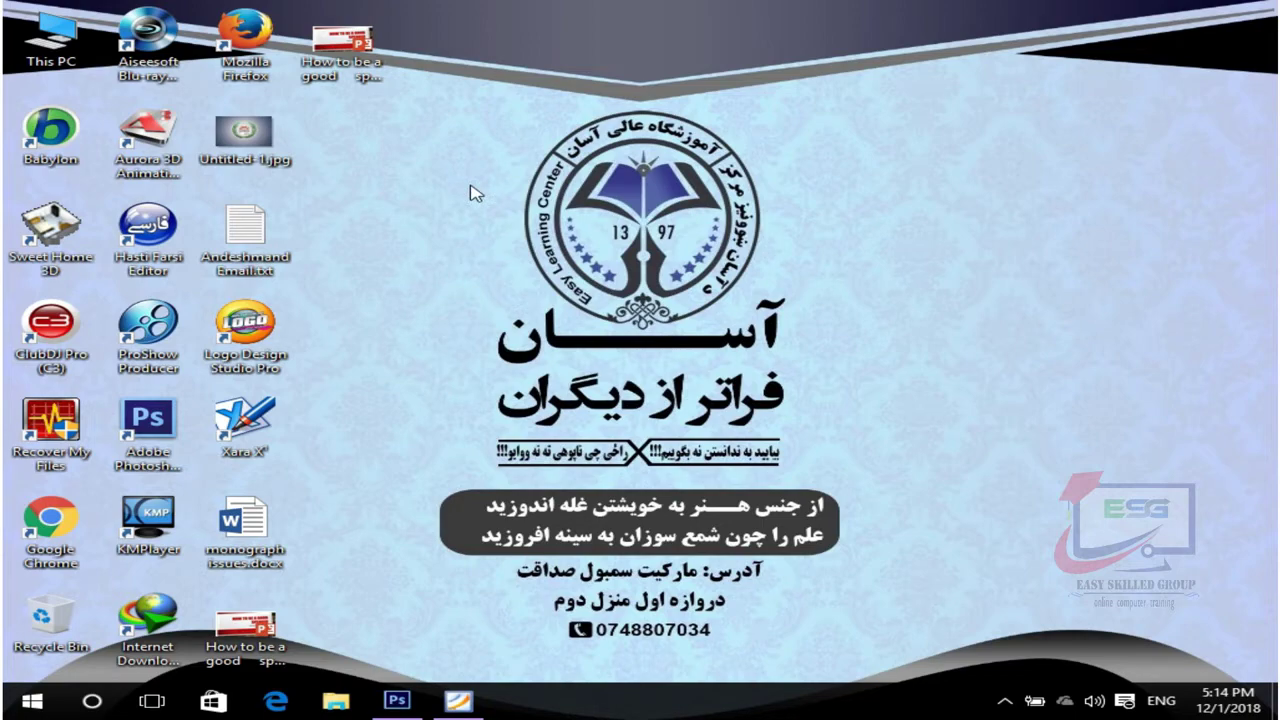
# Refresh the desktop, and open and close the This PC window
pyautogui.rightClick(475, 193)
pyautogui.click(510, 242)
pyautogui.press('super+e')
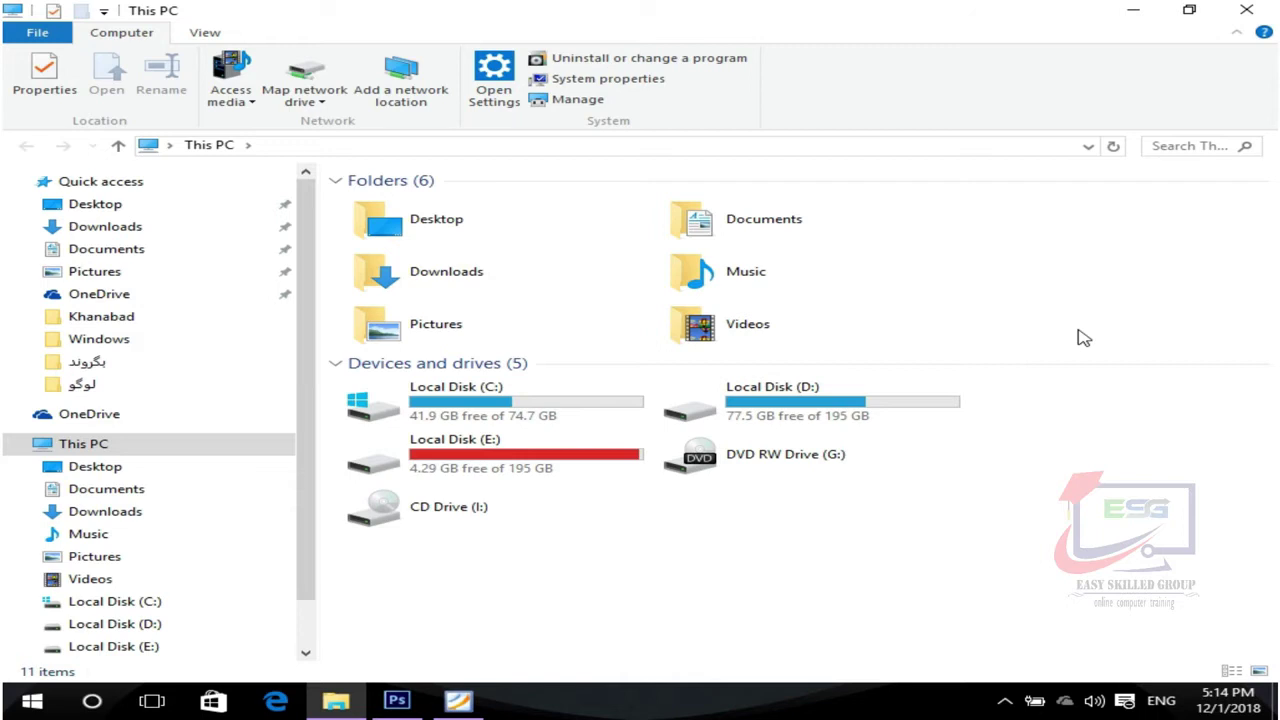
pyautogui.click(1250, 12)
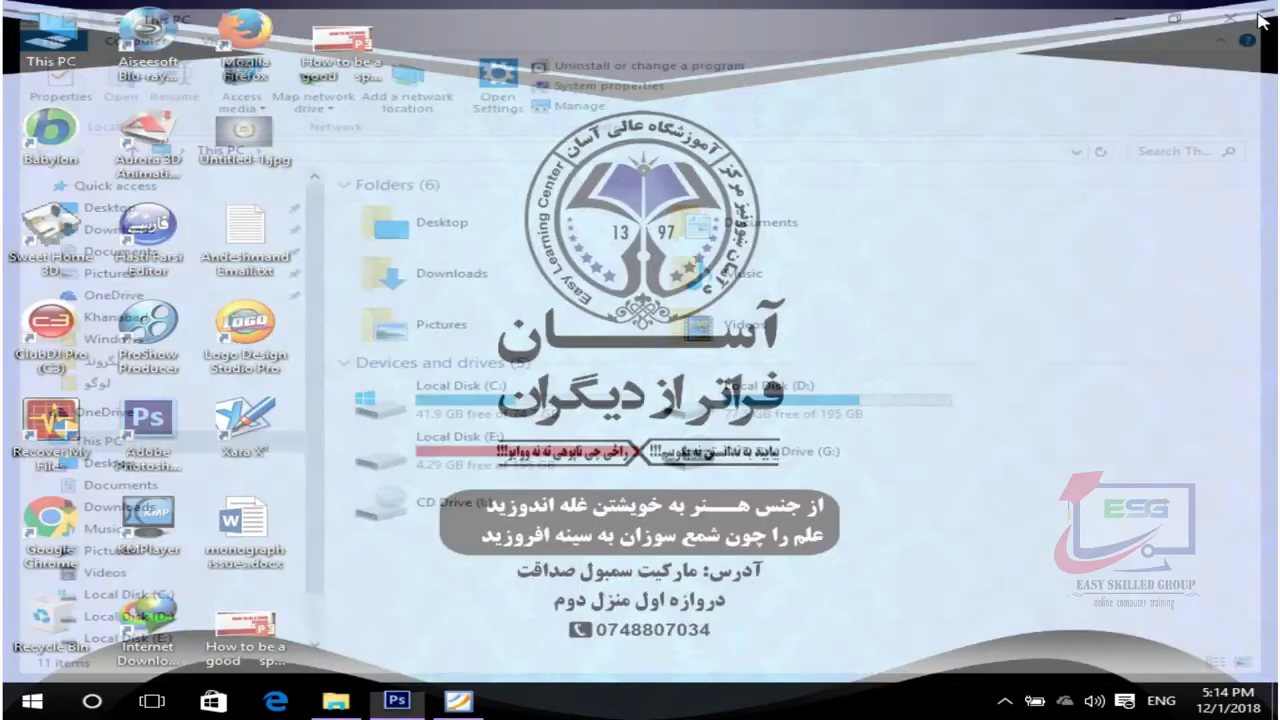
# Switch back to the Windows Book PDF and read the Tab key's description on page 21
pyautogui.click(460, 700)
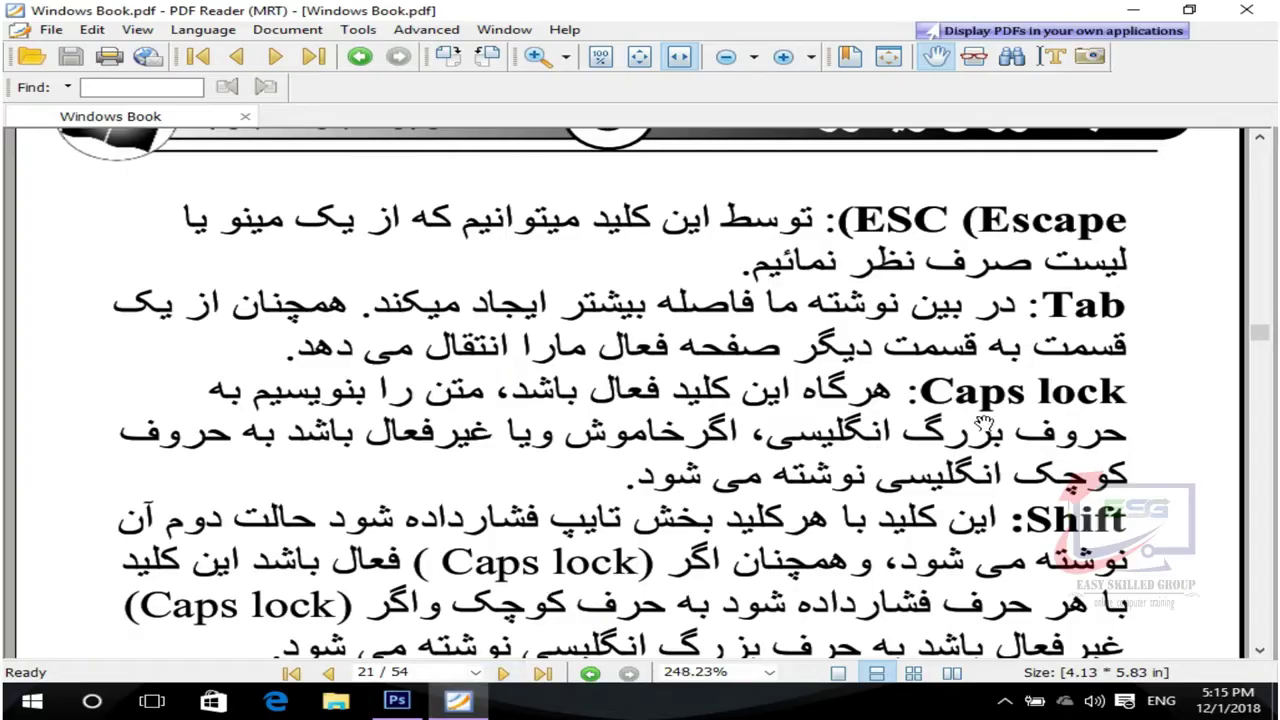
pyautogui.scroll(-1, 1045, 333)
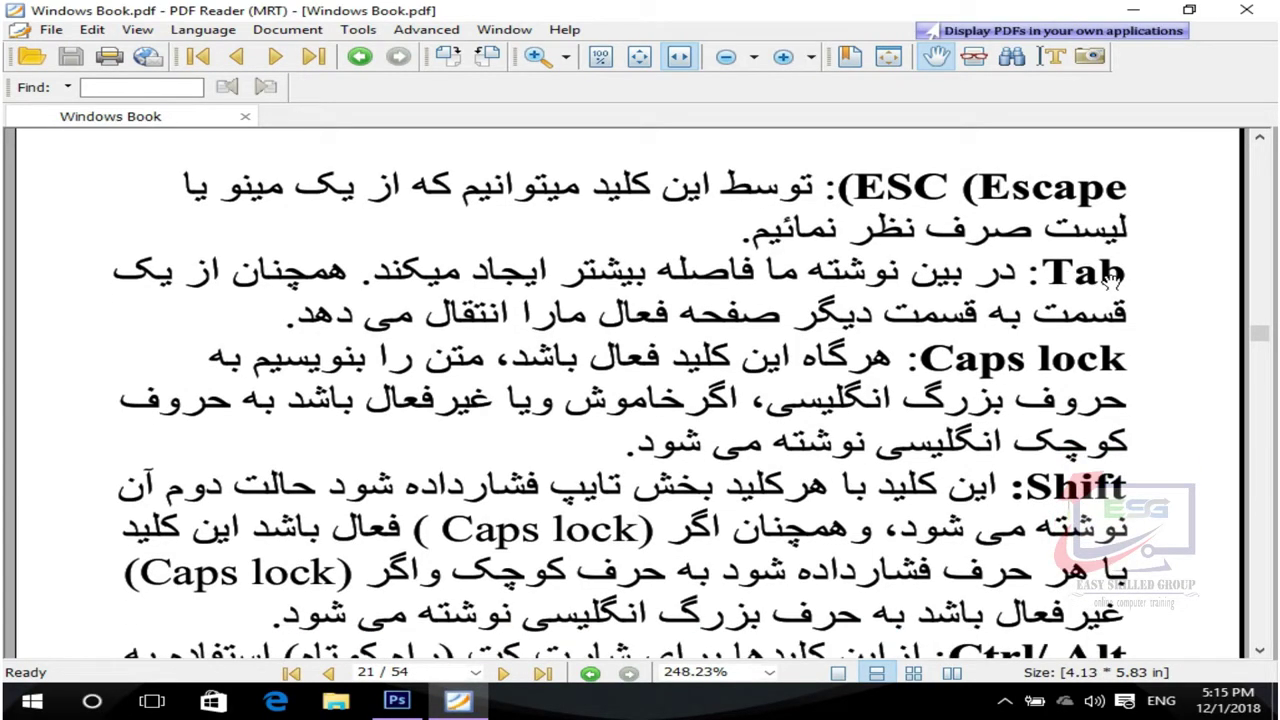
# Minimize the PDF window and open the On-Screen Keyboard with the Run command osk
pyautogui.click(1133, 10)
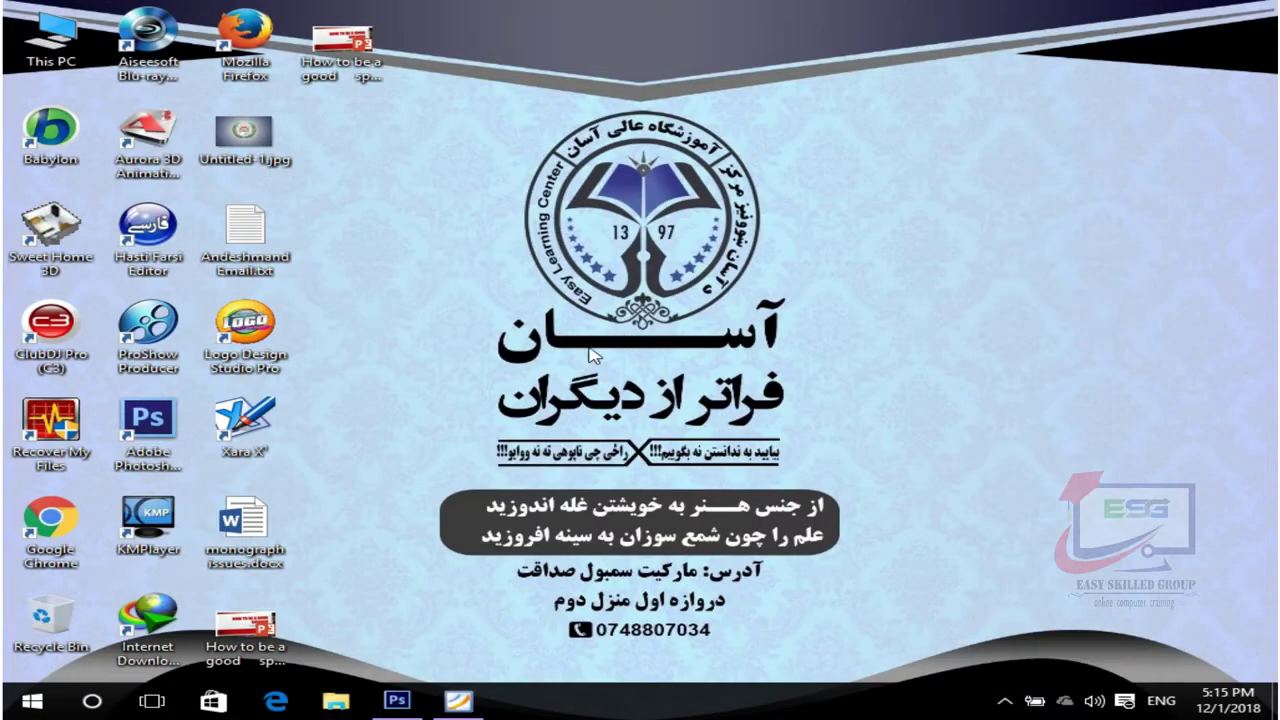
pyautogui.rightClick(487, 365)
pyautogui.click(443, 400)
pyautogui.moveTo(459, 700)
pyautogui.press('super+r')
pyautogui.write('cmd')
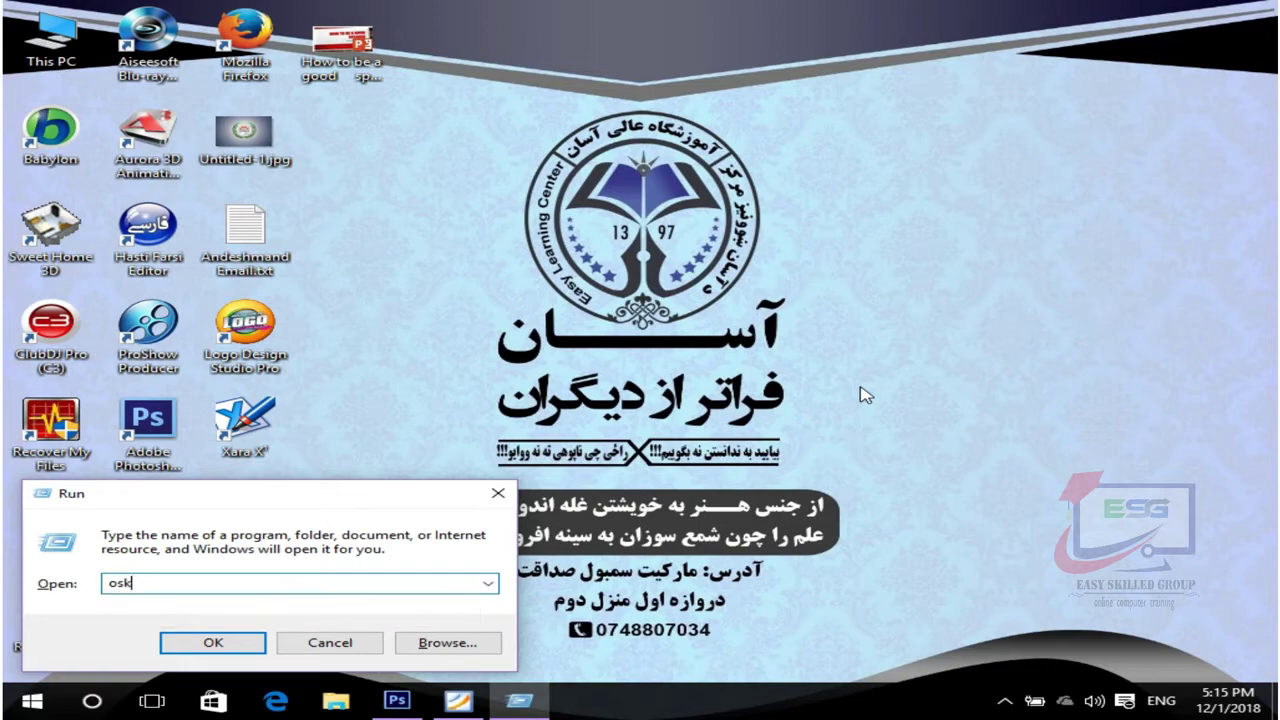
pyautogui.press('Return')
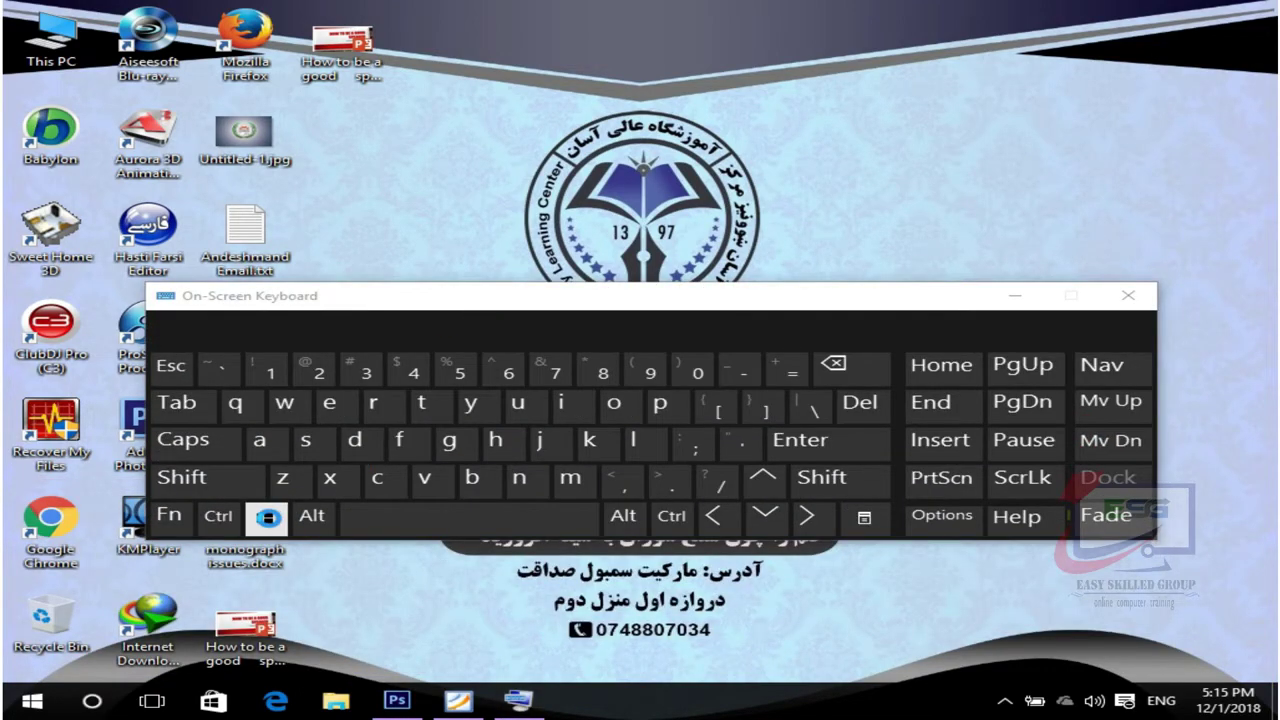
# Use the On-Screen Keyboard to bring up Run, launch WordPad with the command wordpad, and close the On-Screen Keyboard
pyautogui.click(264, 516)
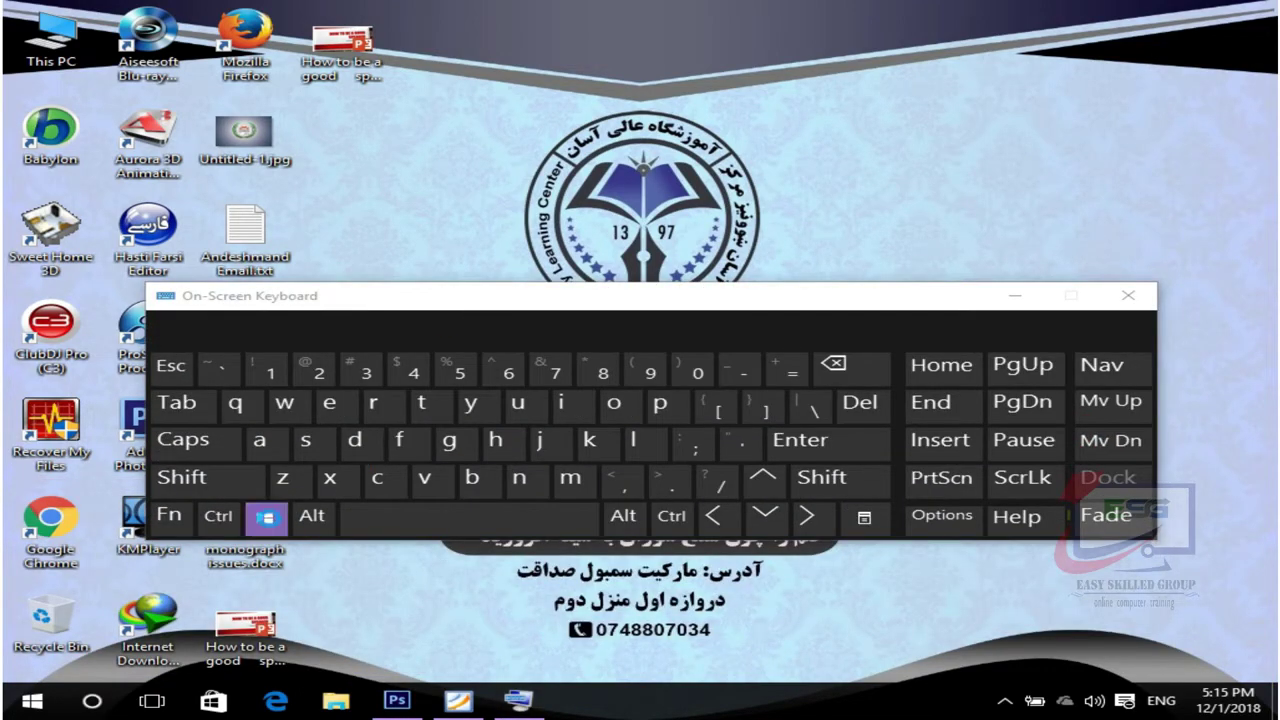
pyautogui.click(382, 405)
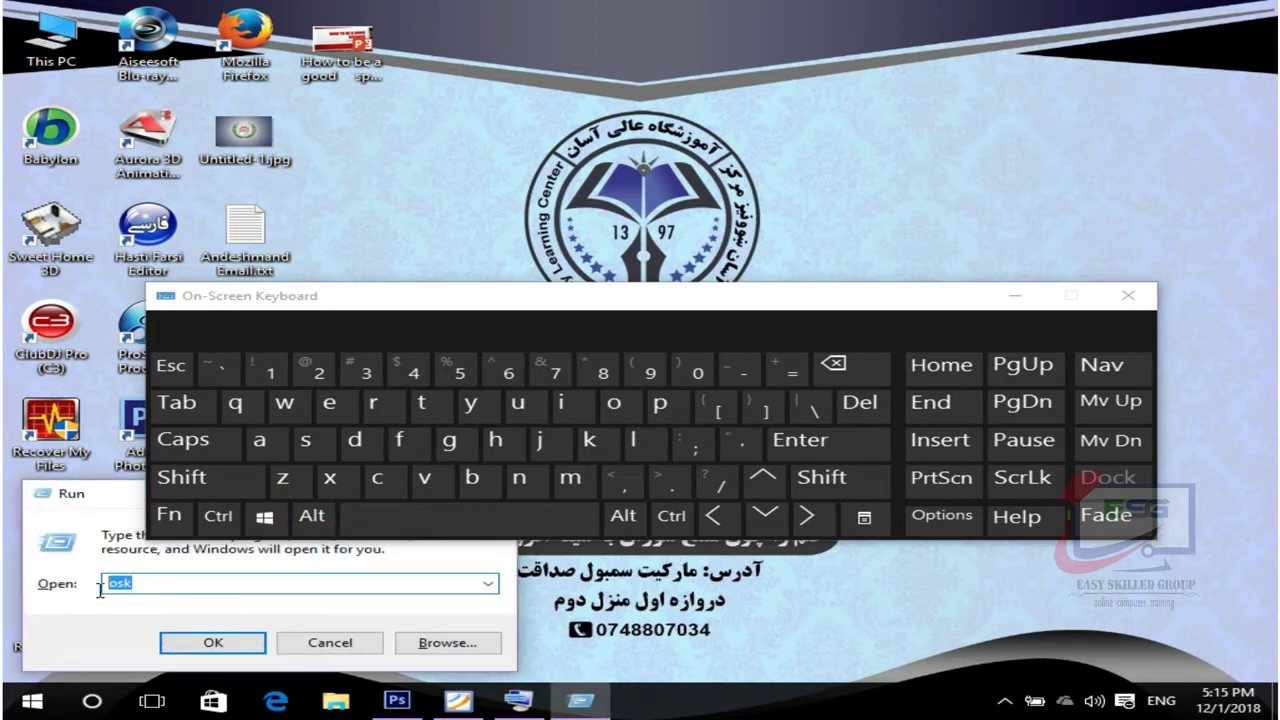
pyautogui.write('word')
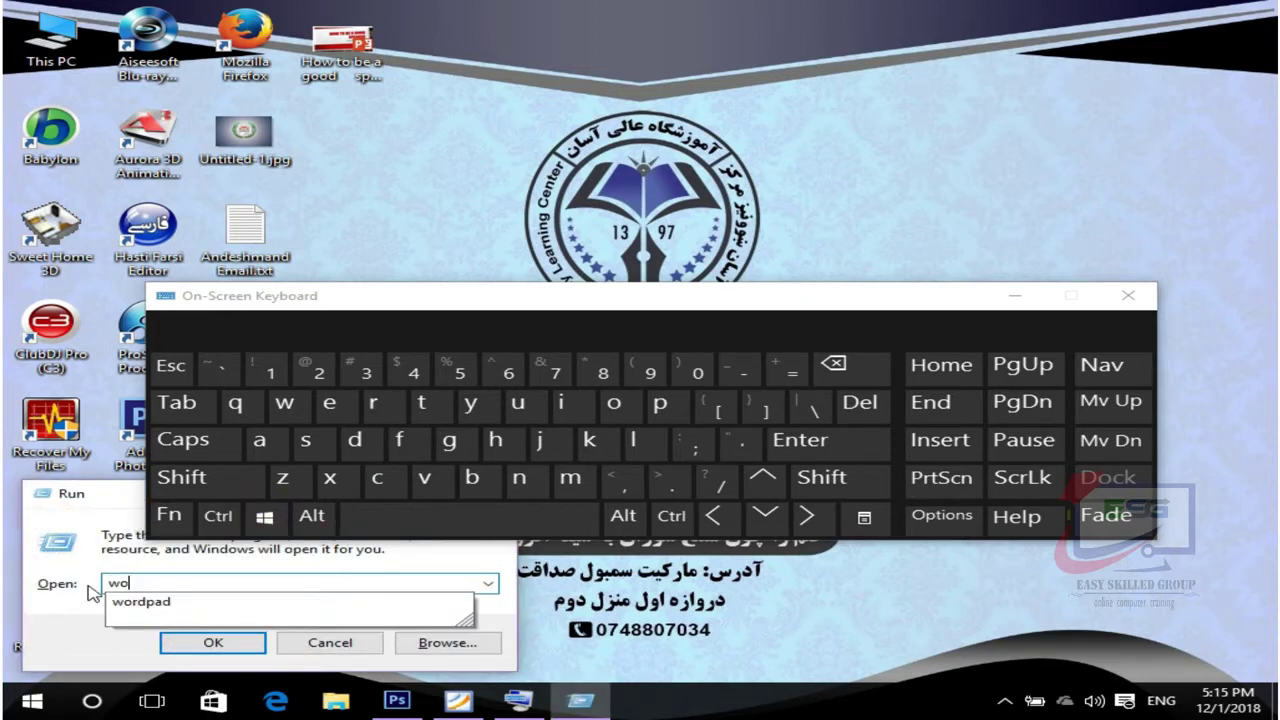
pyautogui.write('pad')
pyautogui.press('Return')
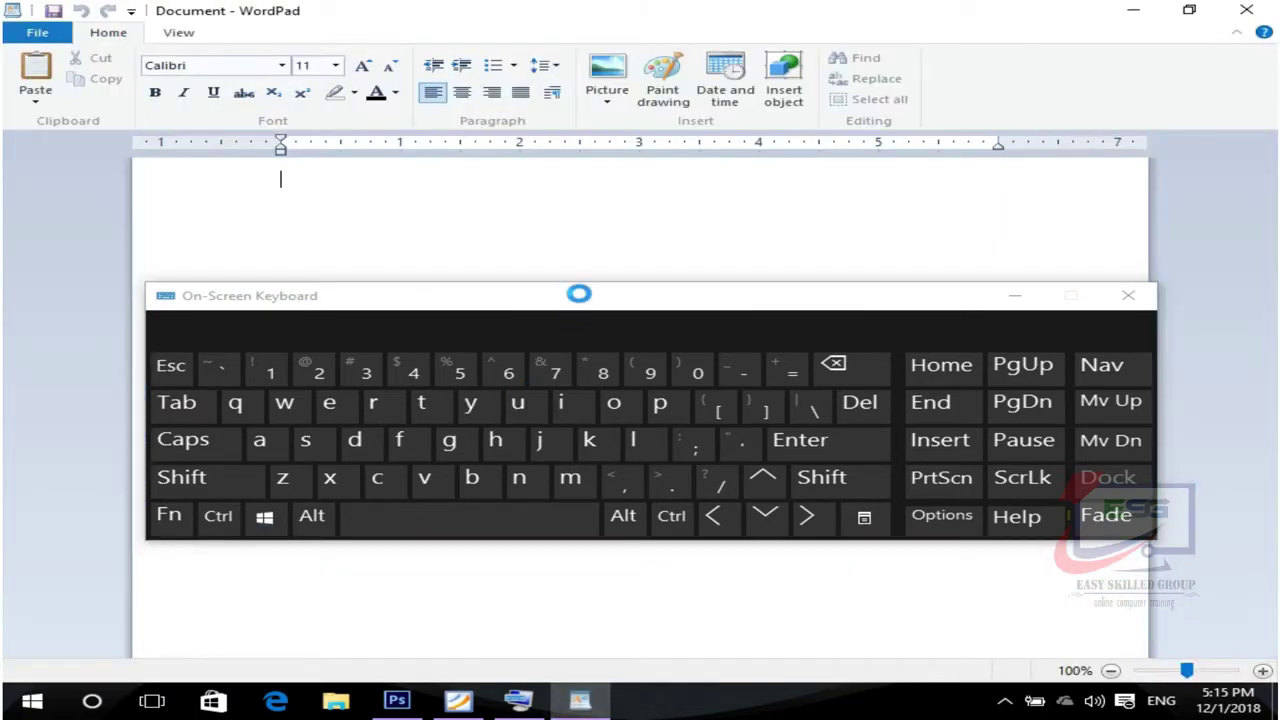
pyautogui.moveTo(571, 297); pyautogui.dragTo(581, 318)
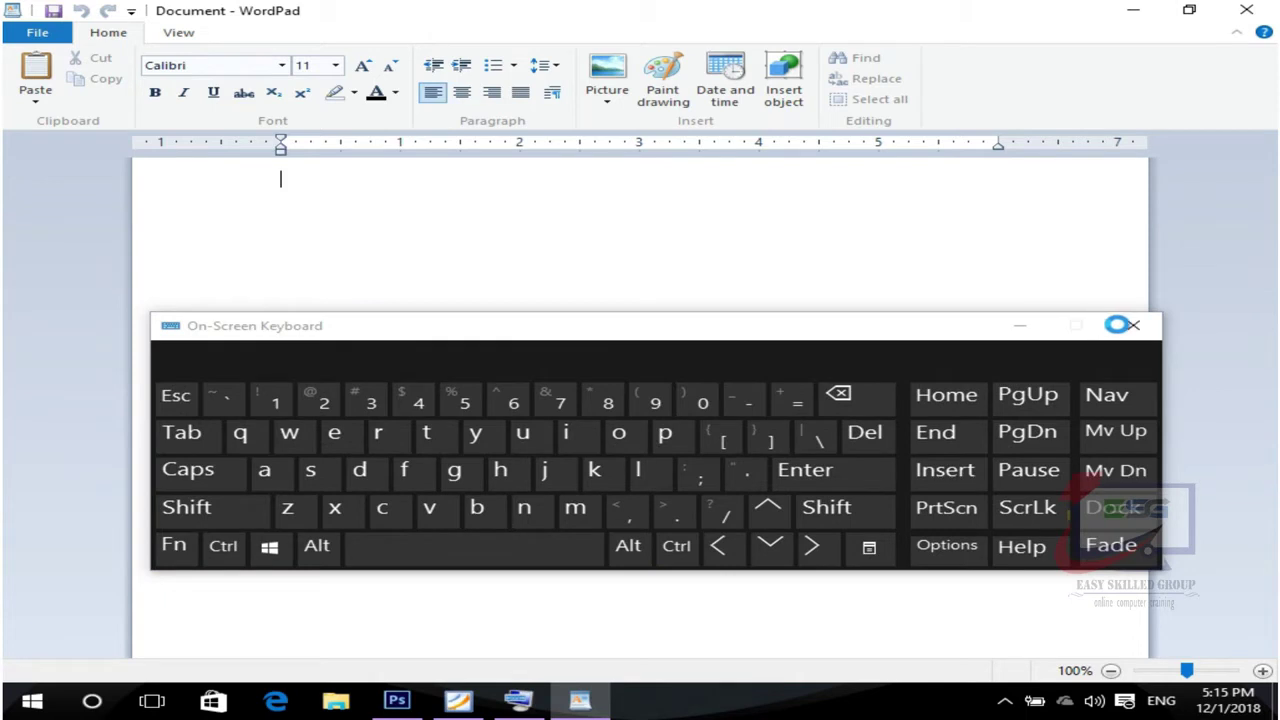
pyautogui.click(1130, 323)
# Write the sample words sdsakdsd, dfdfdfdfd and sfsdfdsf on one line of the WordPad document, spaced apart with tabs
pyautogui.write('sdsakdsd')
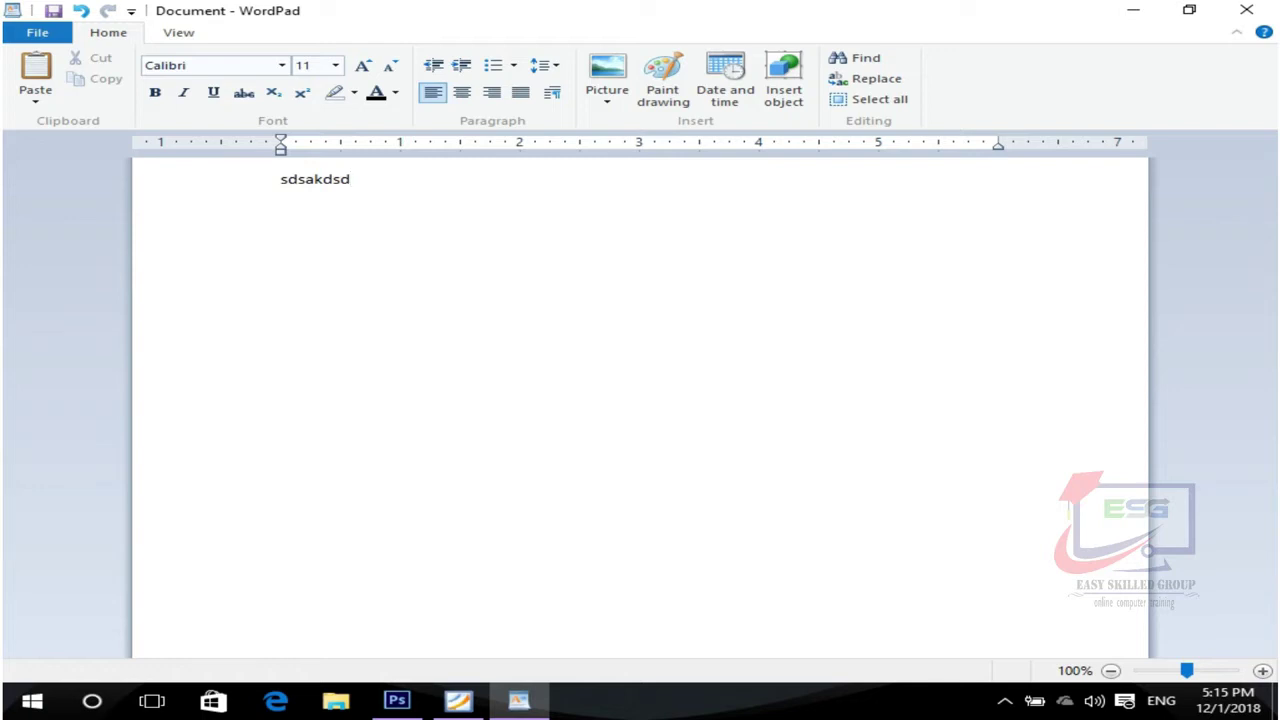
pyautogui.write('dfdfdfdfd')
pyautogui.press('Tab')
pyautogui.write('sfsdfdsf')
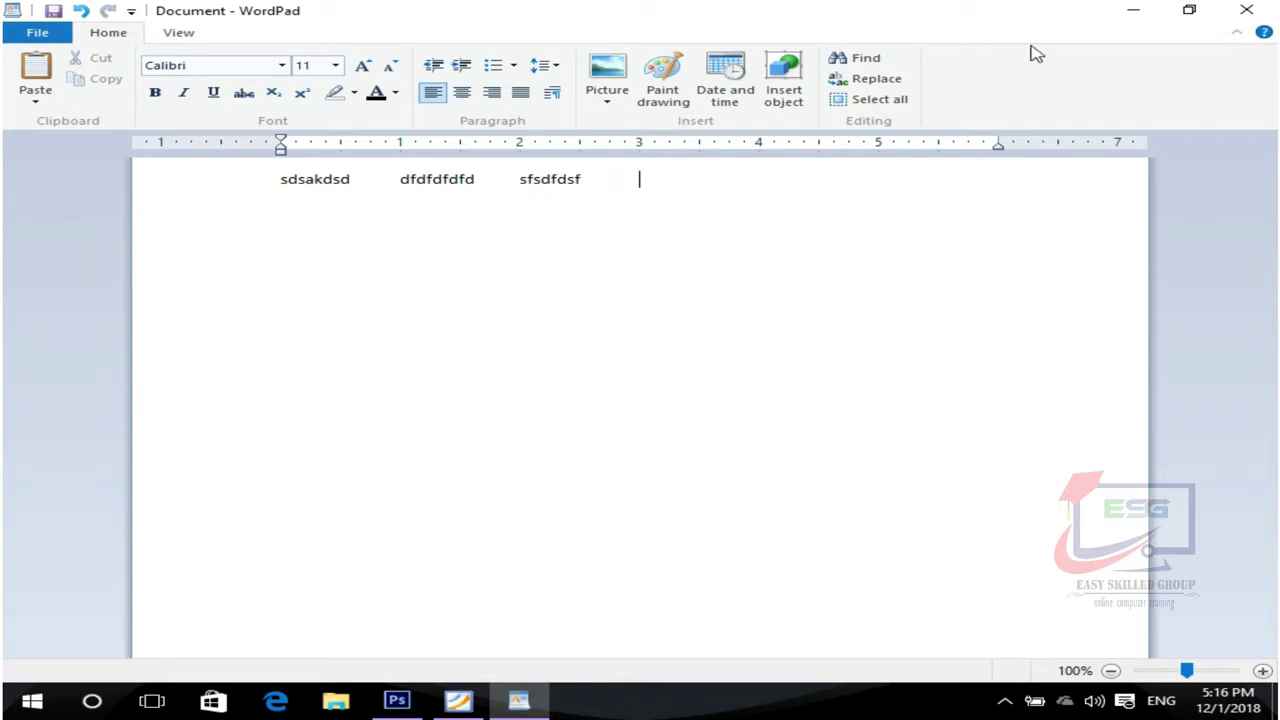
# Minimize WordPad, refresh the desktop and open This PC
pyautogui.click(1130, 18)
pyautogui.rightClick(518, 108)
pyautogui.click(600, 163)
pyautogui.doubleClick(50, 40)
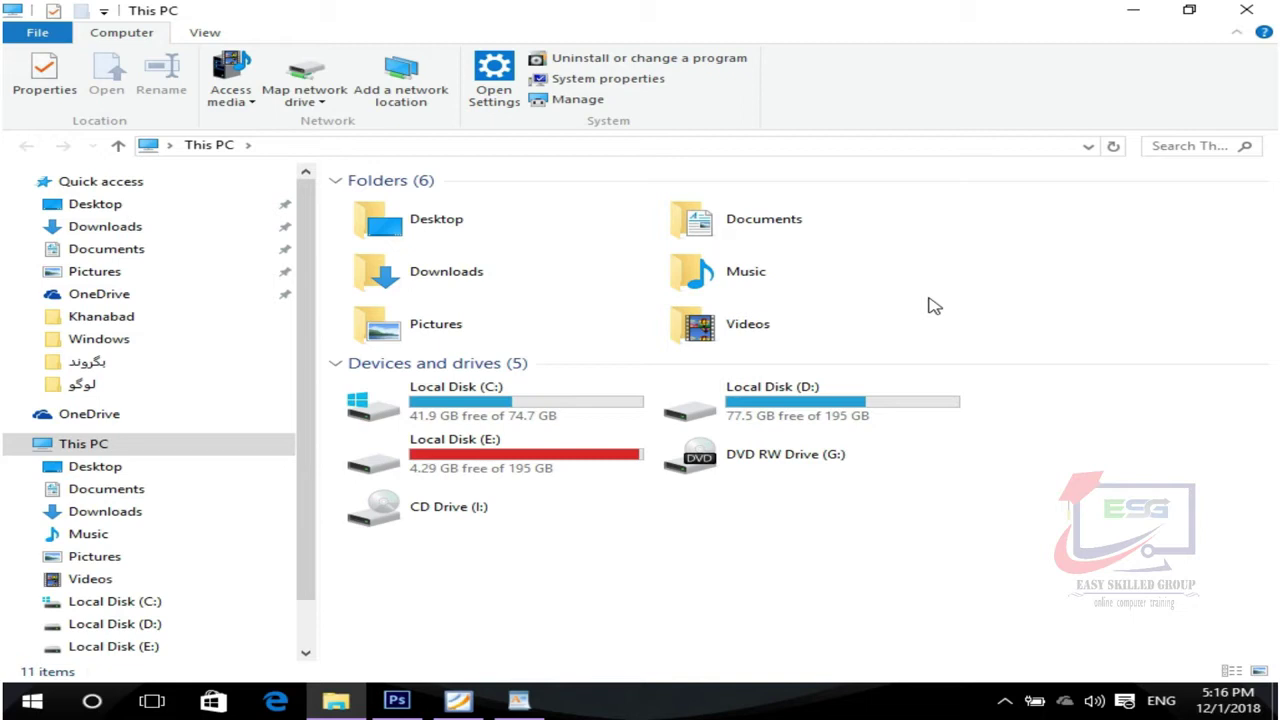
# Move the selection in This PC down to Local Disk (C:) and back up to the Desktop folder
pyautogui.press('Down')
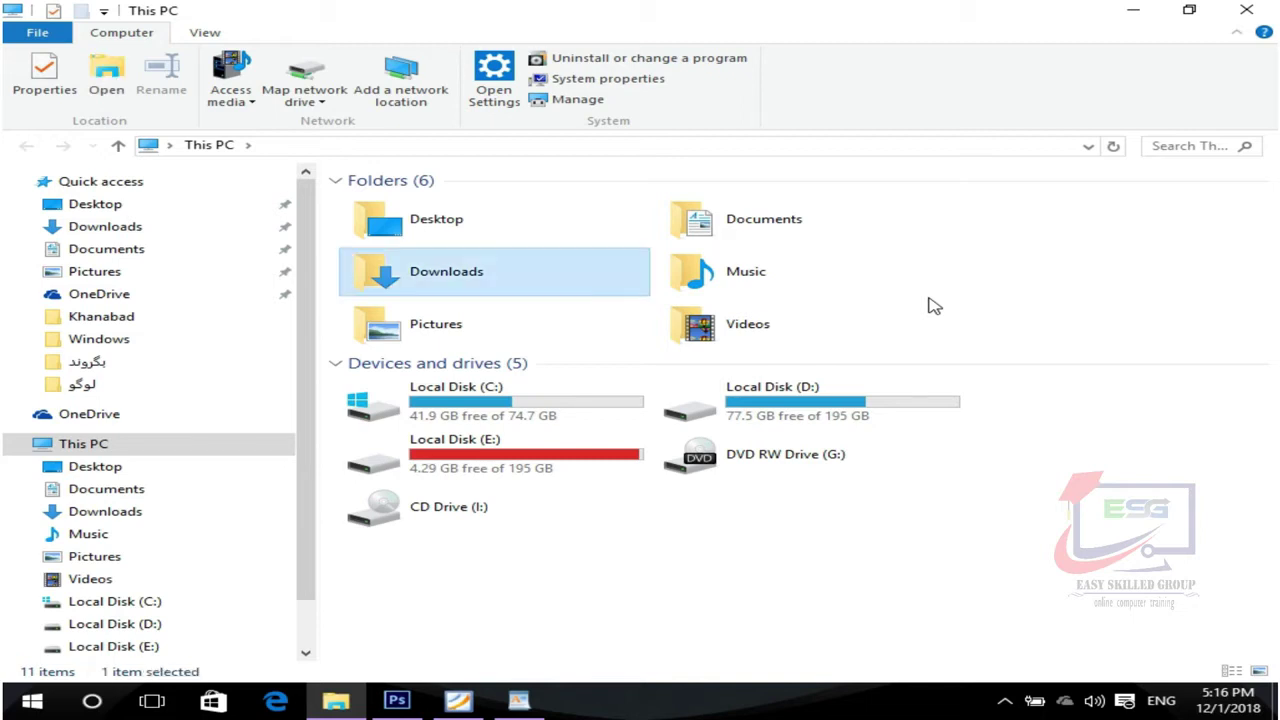
pyautogui.press('Down')
pyautogui.press('Down')
pyautogui.press('Down')
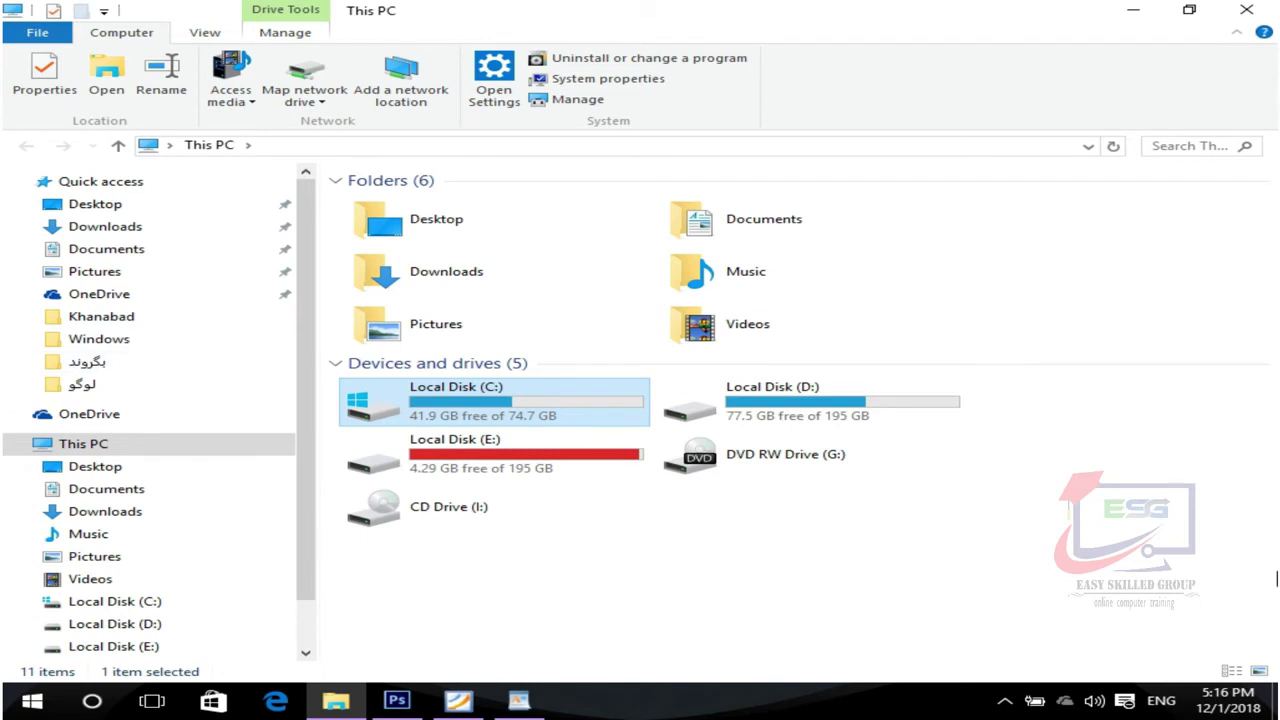
pyautogui.press('Left')
pyautogui.press('Left')
pyautogui.press('Left')
pyautogui.press('Left')
pyautogui.press('Left')
pyautogui.press('Left')
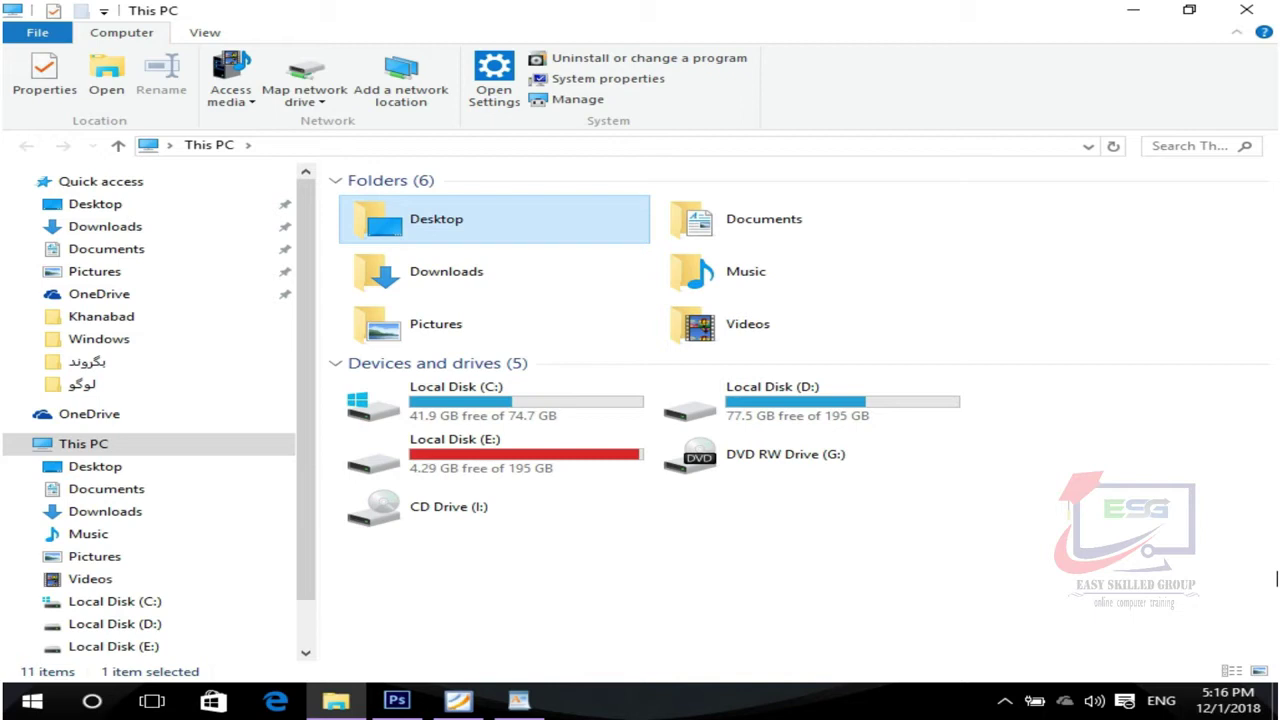
# Shift the focus in the This PC window from the folder list to the search box, then leave the search
pyautogui.press('Tab')
pyautogui.press('Tab')
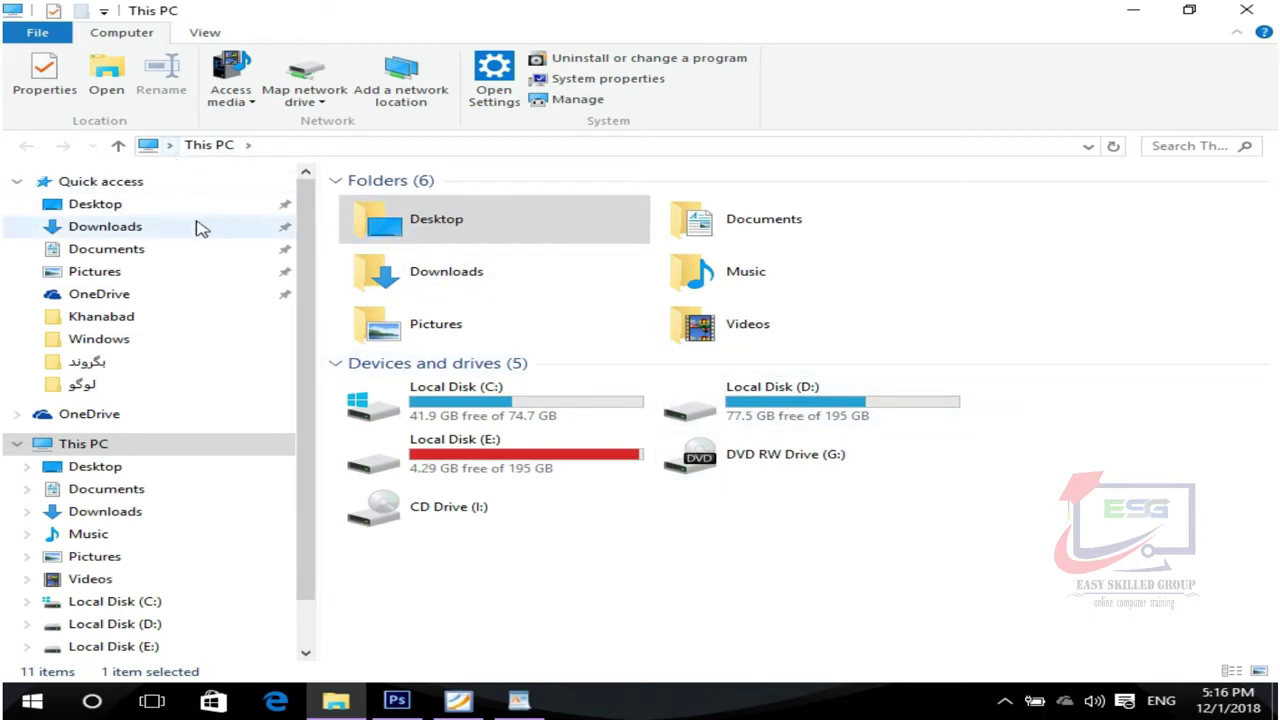
pyautogui.hotkey('ctrl', 'e')
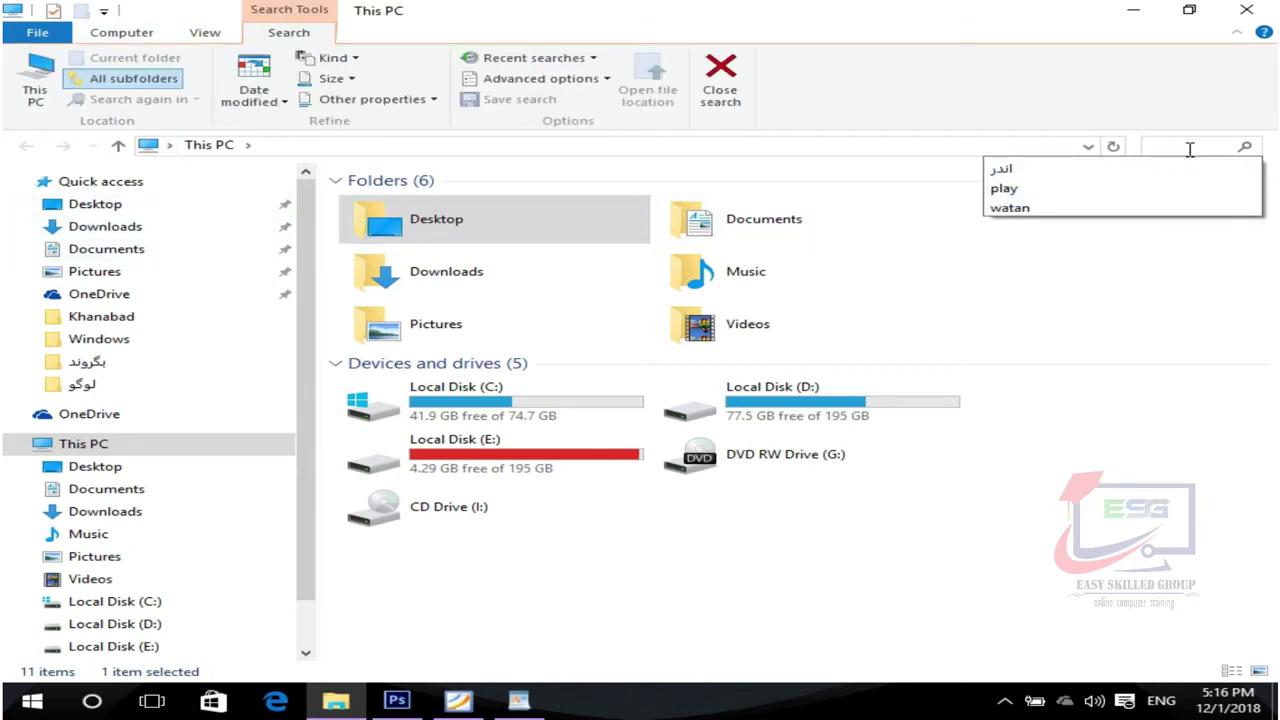
pyautogui.press('Escape')
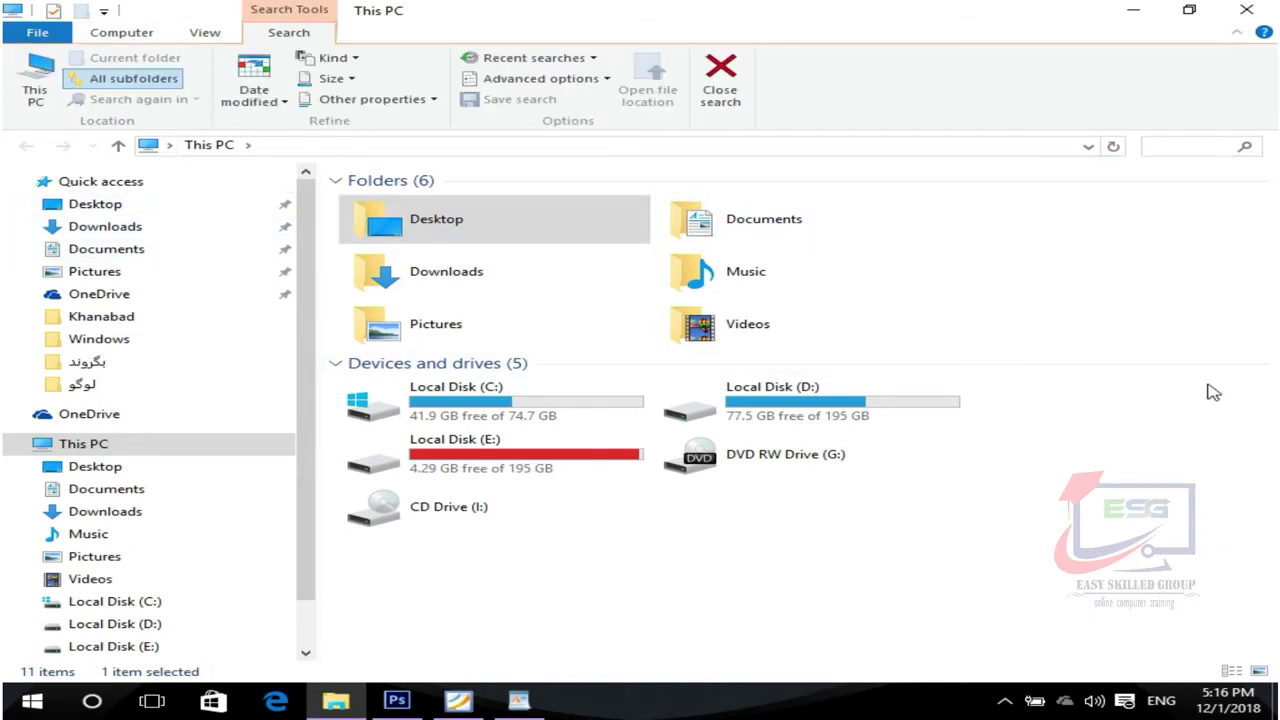
pyautogui.press('Escape')
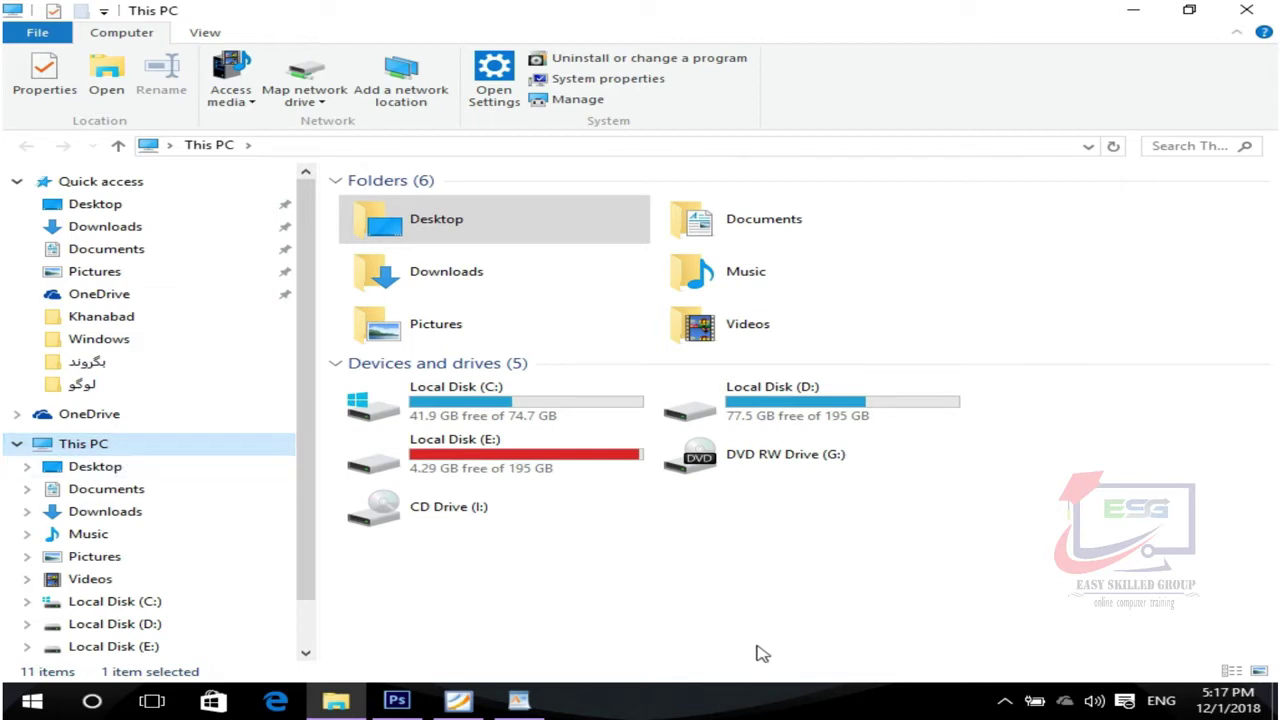
# Move the selection in the folder tree up from This PC to Quick access
pyautogui.press('Up')
pyautogui.press('Up')
pyautogui.press('Up')
pyautogui.press('Up')
pyautogui.press('Up')
pyautogui.press('Up')
pyautogui.press('Up')
pyautogui.press('Up')
pyautogui.press('Up')
pyautogui.press('Up')
pyautogui.press('Up')
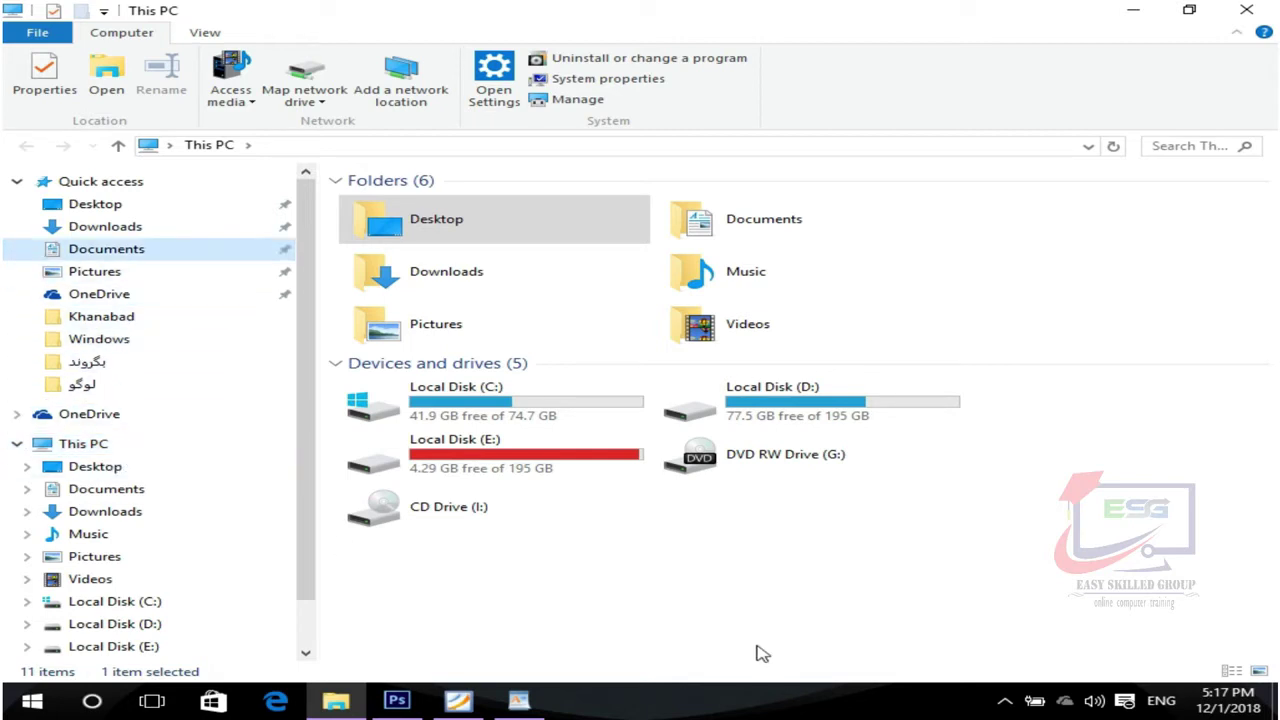
# Move the selection down the folder tree to Documents under This PC and open that folder
pyautogui.press('Down')
pyautogui.press('Down')
pyautogui.press('Down')
pyautogui.press('Down')
pyautogui.press('Down')
pyautogui.press('Down')
pyautogui.press('Down')
pyautogui.press('Down')
pyautogui.press('Down')
pyautogui.press('Down')
pyautogui.press('Down')
pyautogui.press('Down')
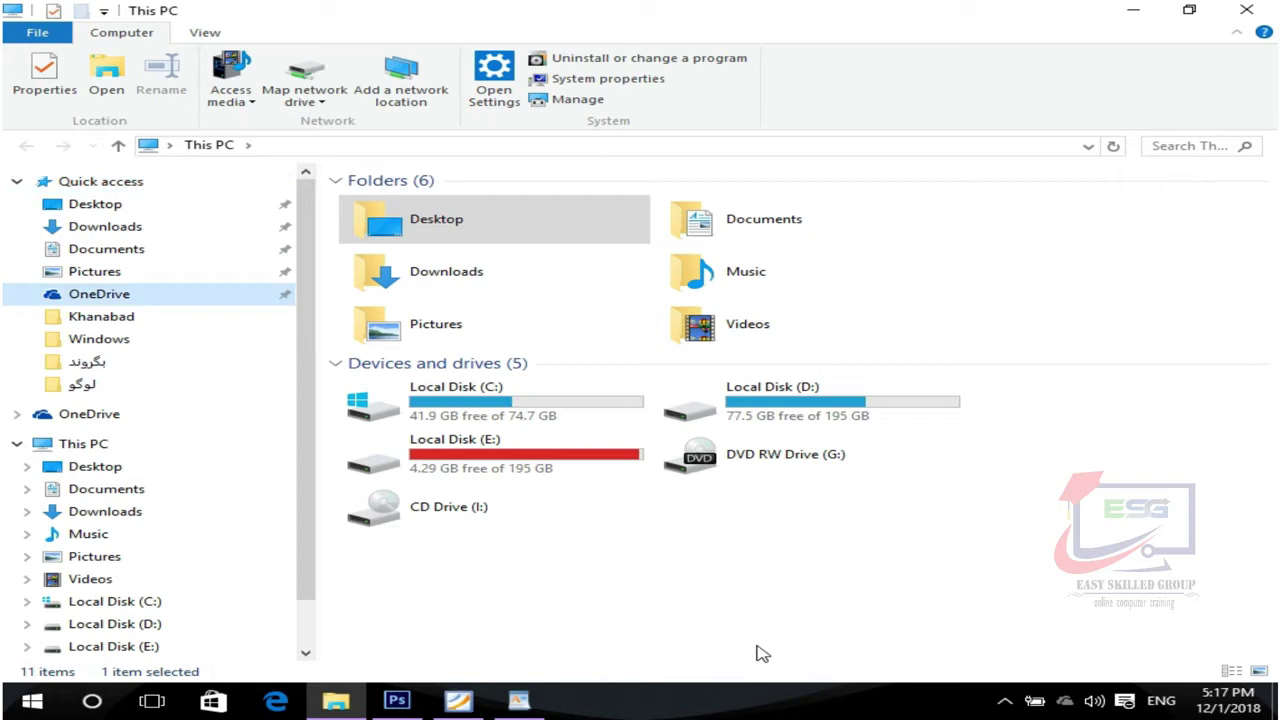
pyautogui.press('Down')
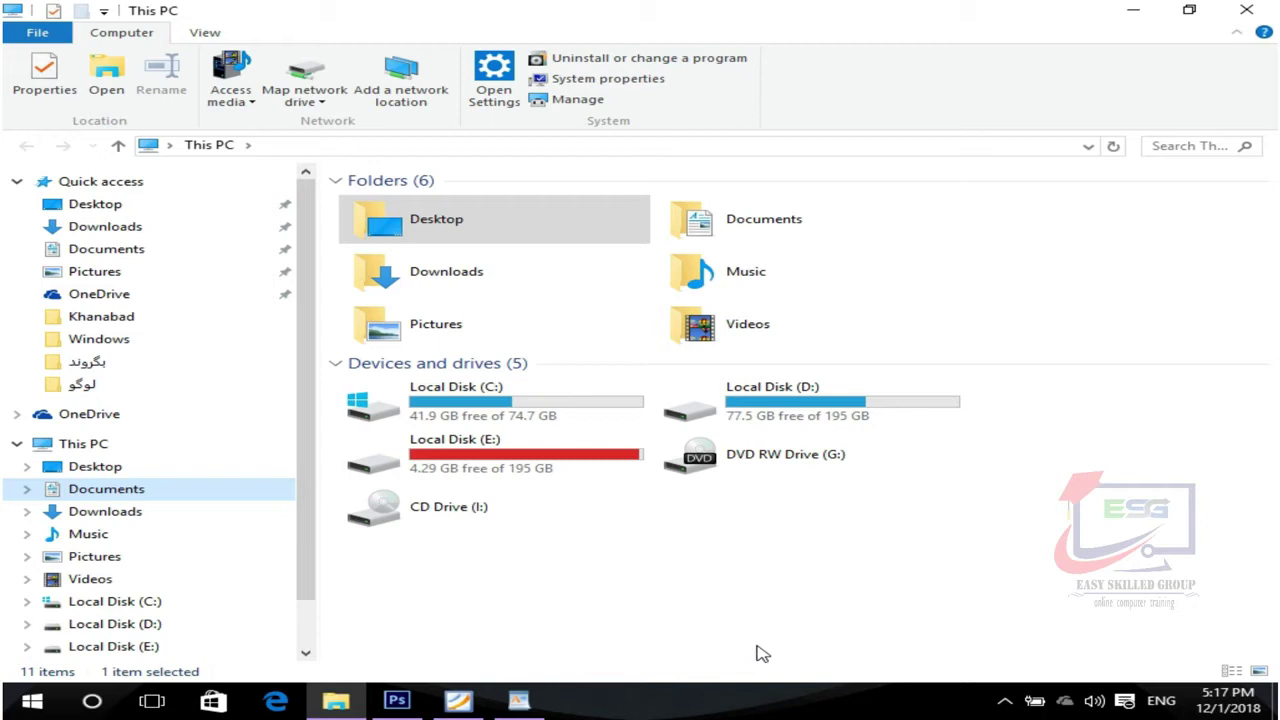
pyautogui.press('Return')
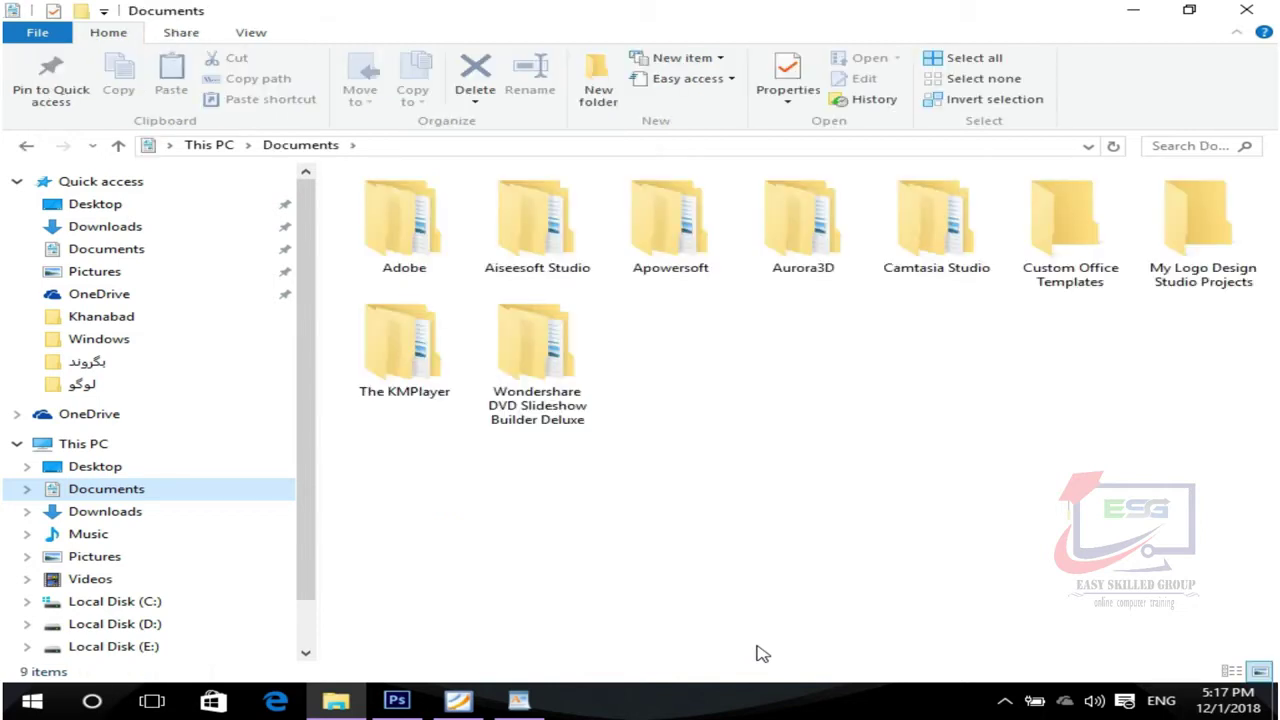
# Show the desktop, then switch to the Windows Book PDF and read the Caps lock explanation on page 21
pyautogui.press('super+d')
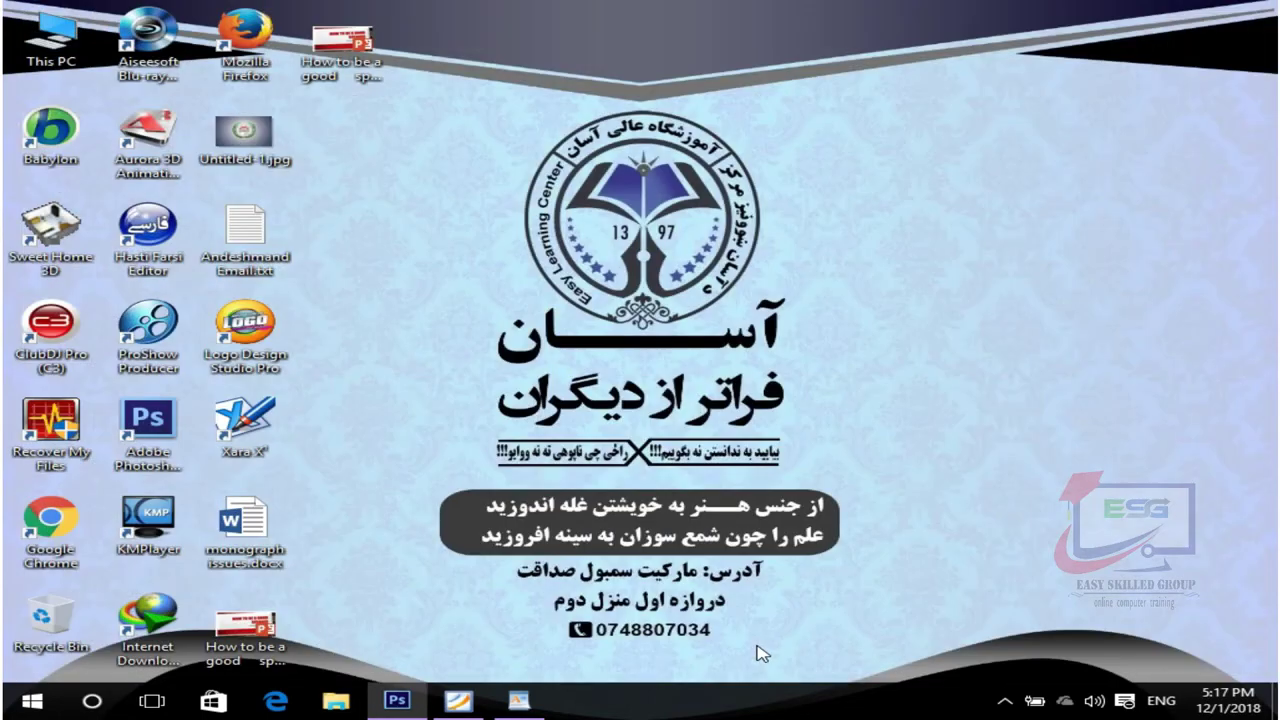
pyautogui.click(465, 705)
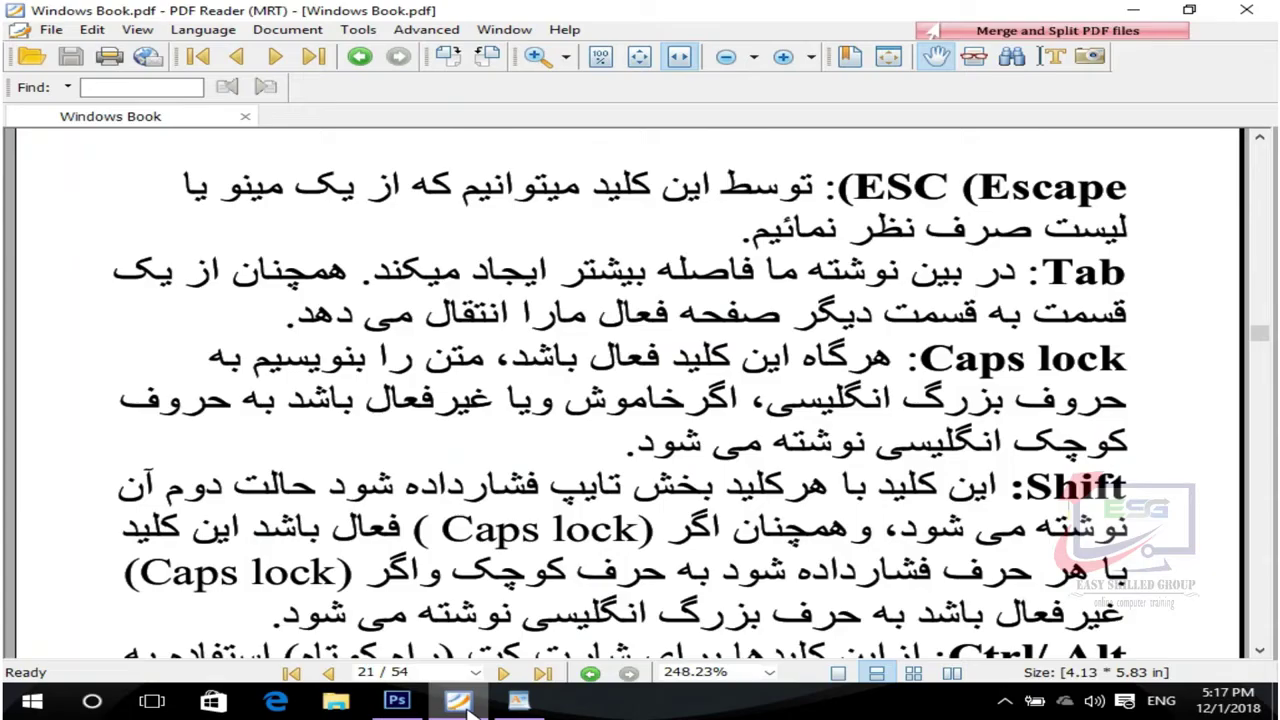
pyautogui.scroll(-1, 965, 400)
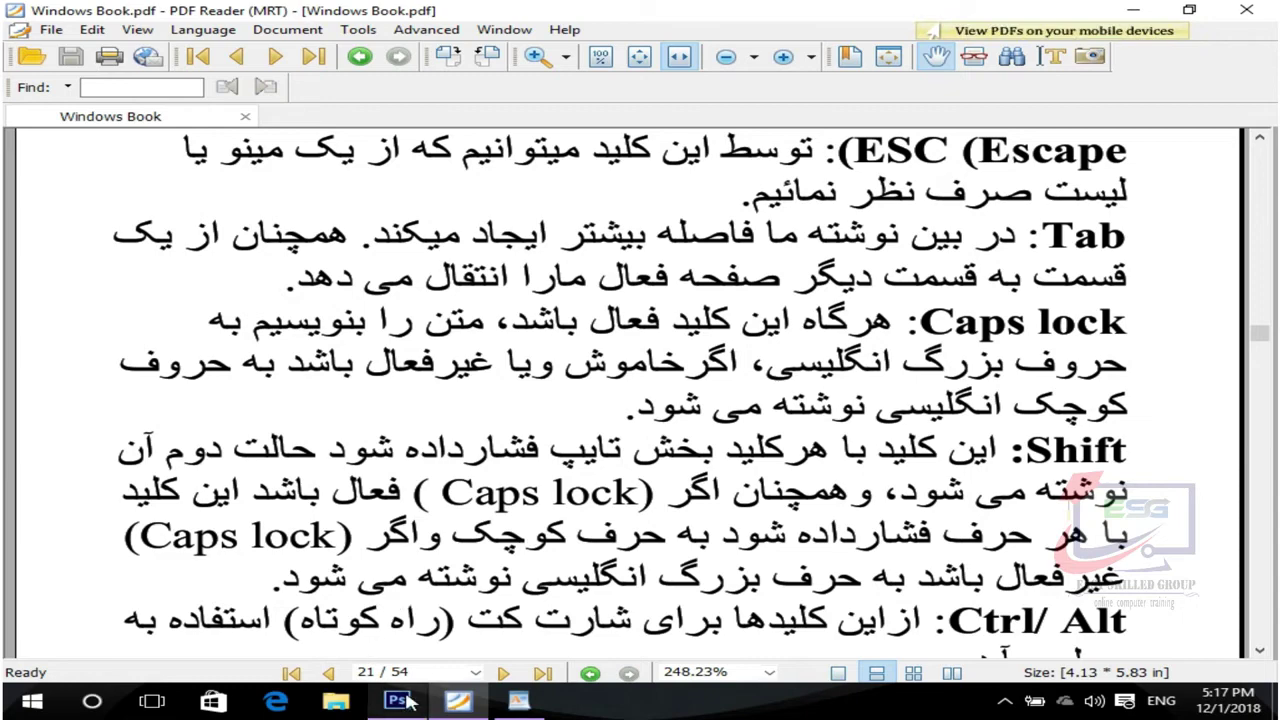
# Switch to WordPad and write DFDFJDKSJFKDFJKDSJF on a new line with Caps Lock turned on
pyautogui.click(522, 704)
pyautogui.press('Return')
pyautogui.press('capslock')
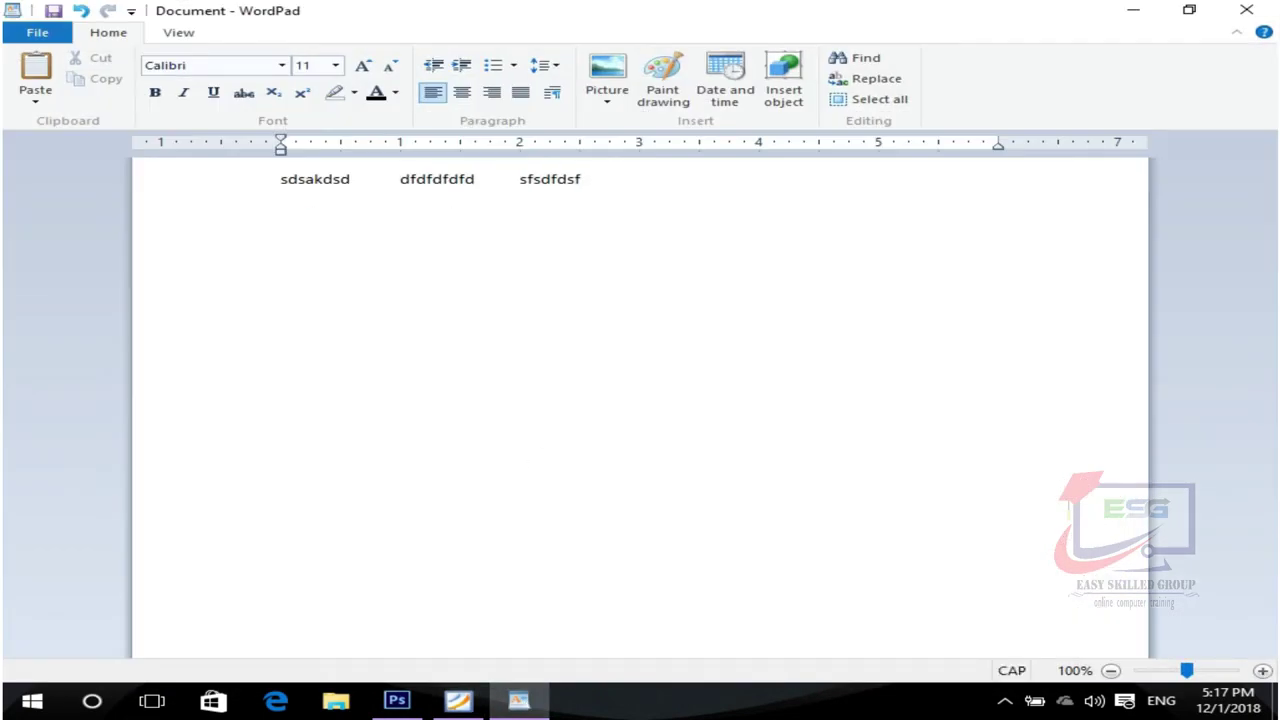
pyautogui.write('DFDFJDKSJFKDFJKDSJF')
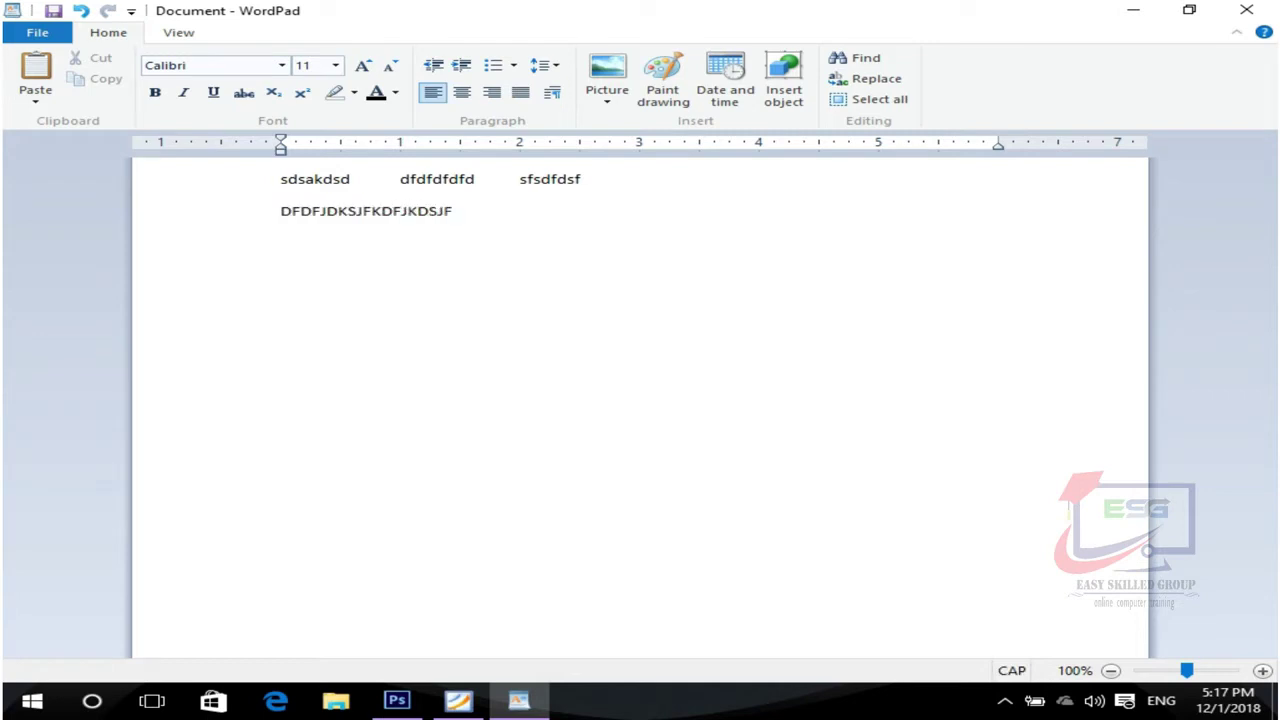
# Set the font size of all the text in the document to 28
pyautogui.hotkey('ctrl', 'a')
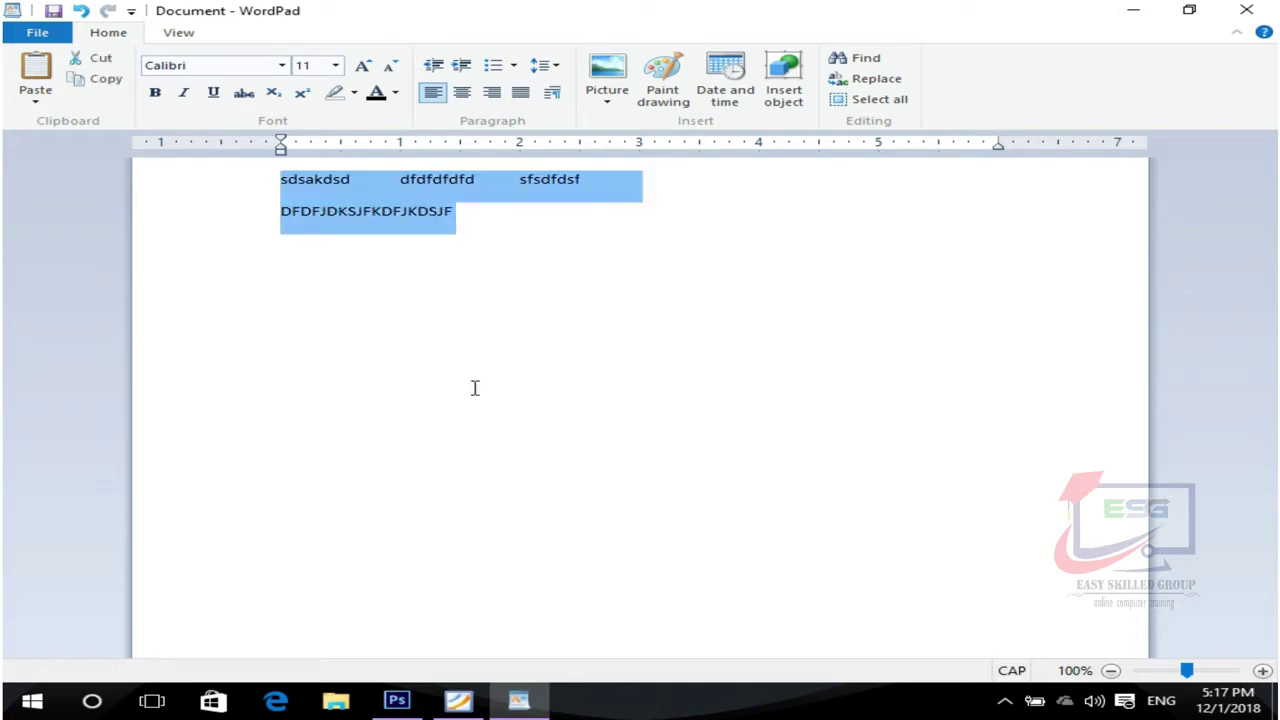
pyautogui.click(336, 65)
pyautogui.click(305, 277)
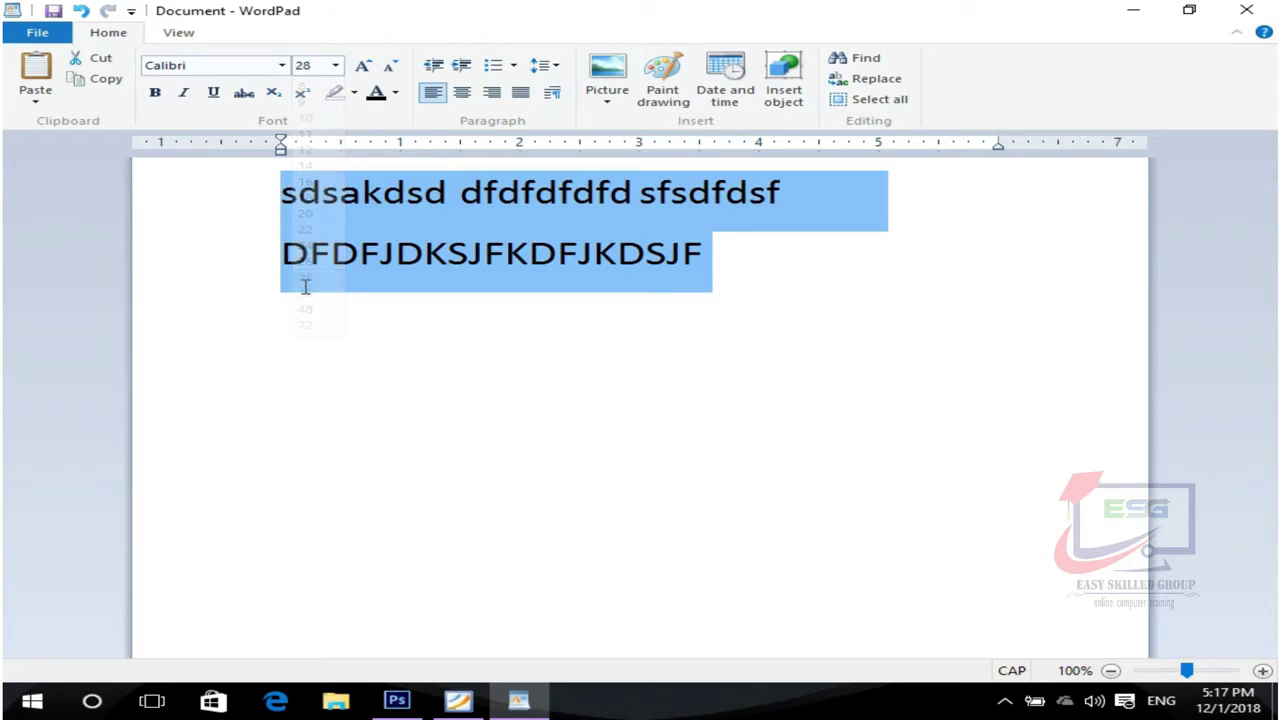
# Append DASDSADK; to the uppercase line and write dfdkfjdfkdfjdkfjdf on a new line with Caps Lock turned off
pyautogui.click(810, 390)
pyautogui.write('DASDSADK;')
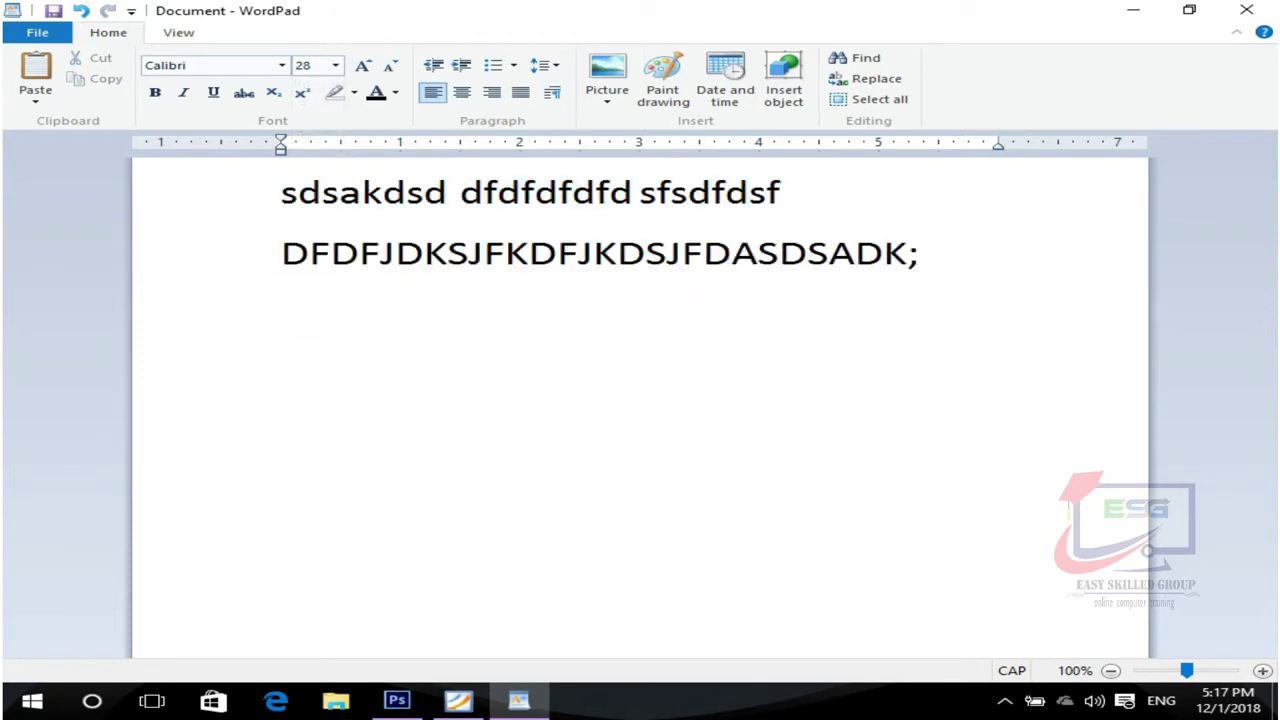
pyautogui.press('Return')
pyautogui.press('capslock')
pyautogui.write('df')
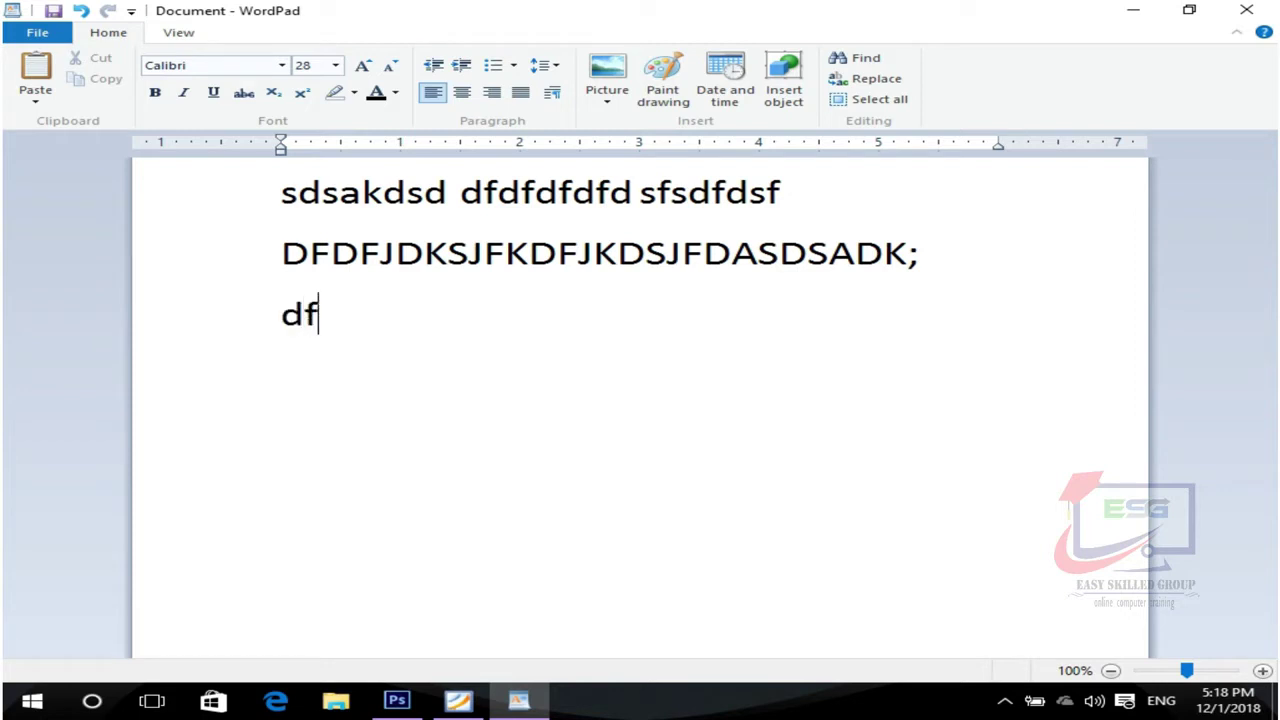
pyautogui.write('dkfjdfkdfjdkfjdf')
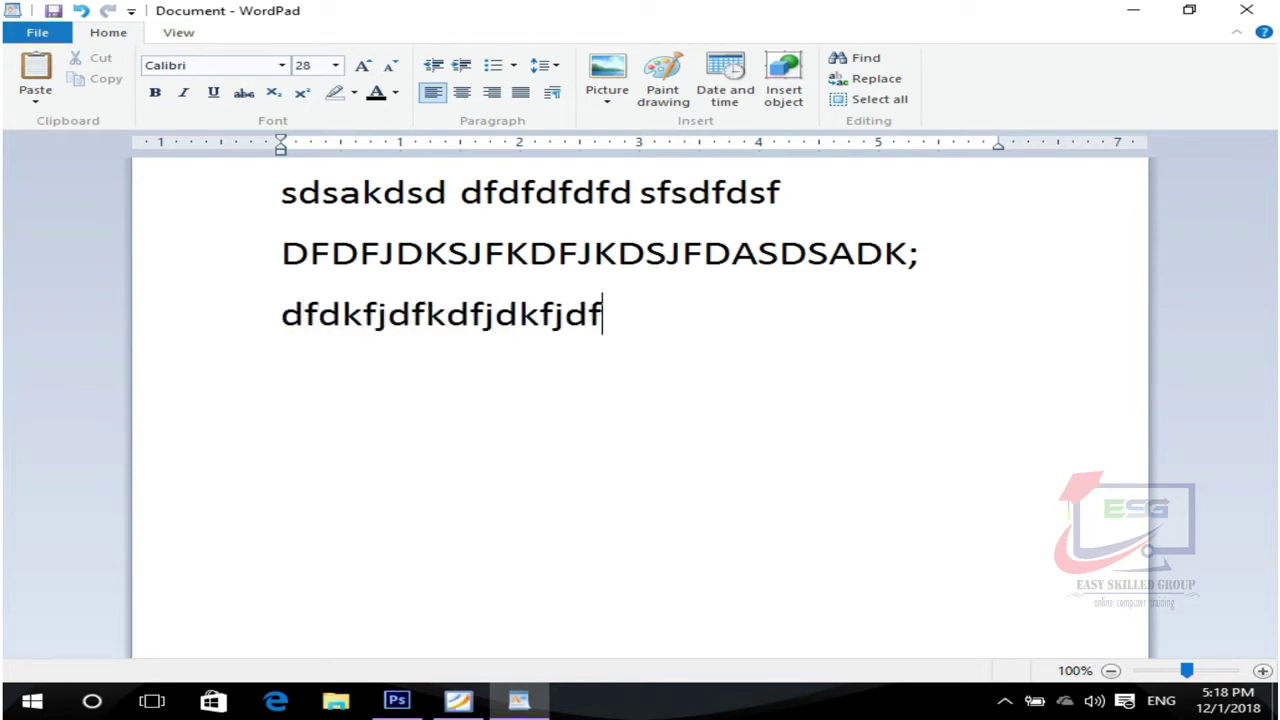
# Write Afghanistan on a new line, using Caps Lock only for its capital A
pyautogui.press('Return')
pyautogui.press('capslock')
pyautogui.write('A')
pyautogui.press('capslock')
pyautogui.write('fghanistan')
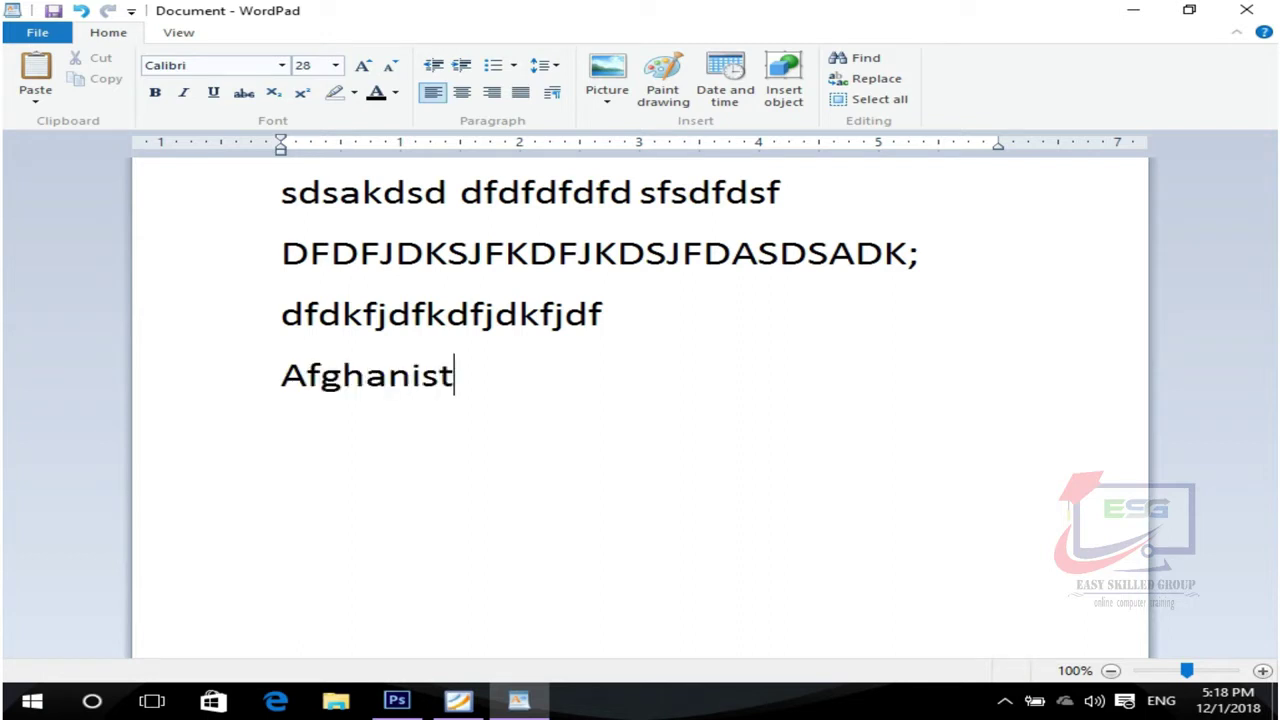
# Write Afghanistan once more on the next line, capitalizing the A without Caps Lock, and start another line
pyautogui.press('Return')
pyautogui.write('dsklf')
pyautogui.press('BackSpace')
pyautogui.press('BackSpace')
pyautogui.press('BackSpace')
pyautogui.press('BackSpace')
pyautogui.press('BackSpace')
pyautogui.write('Afgh')
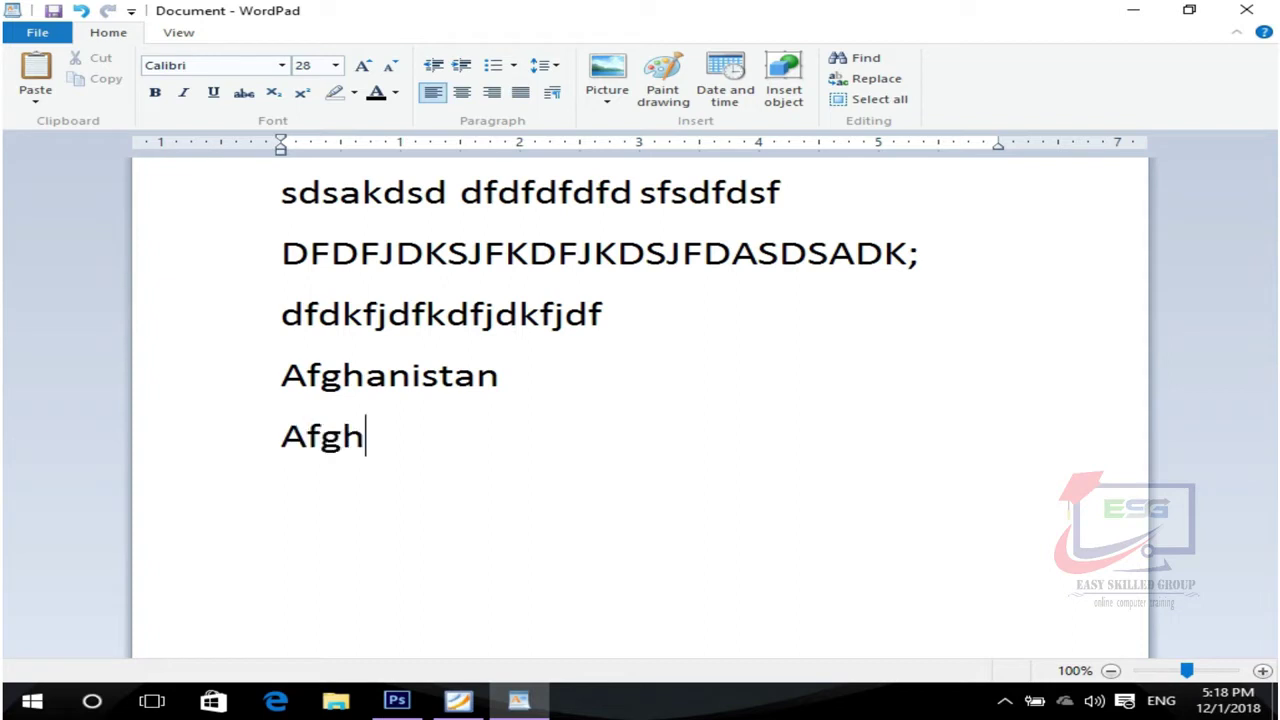
pyautogui.write('anistan')
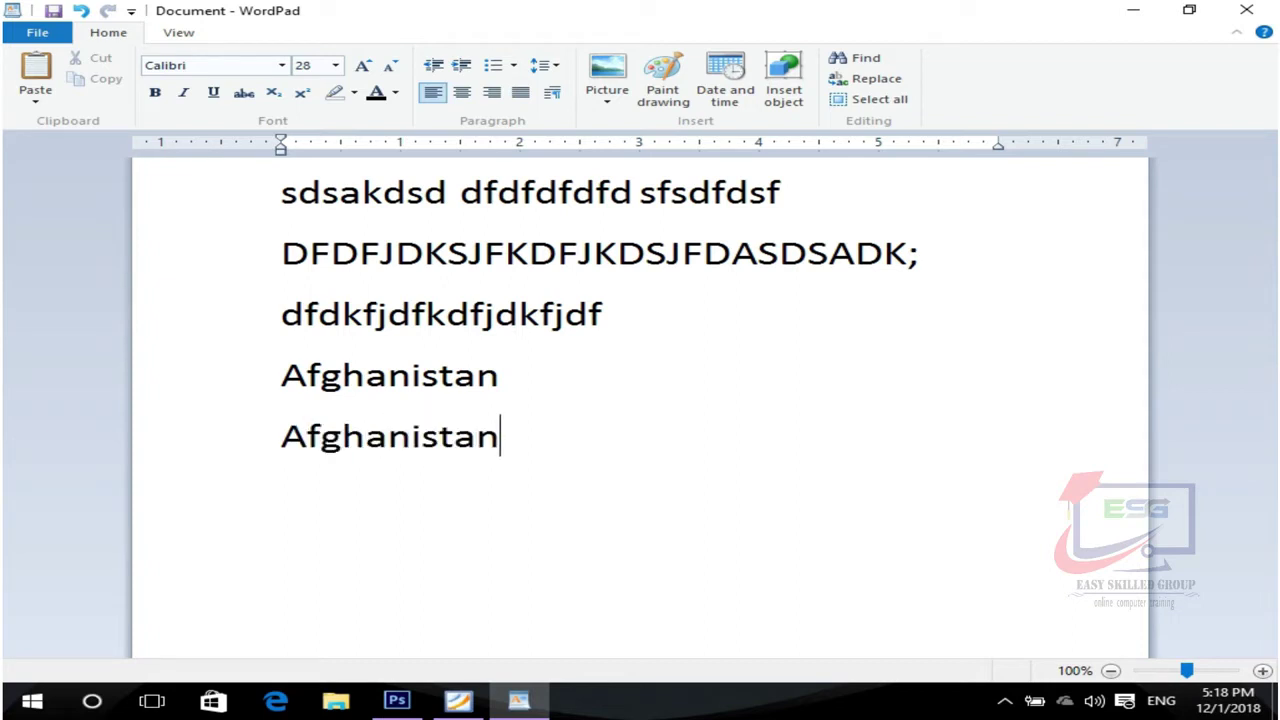
pyautogui.press('Return')
pyautogui.click(458, 700)
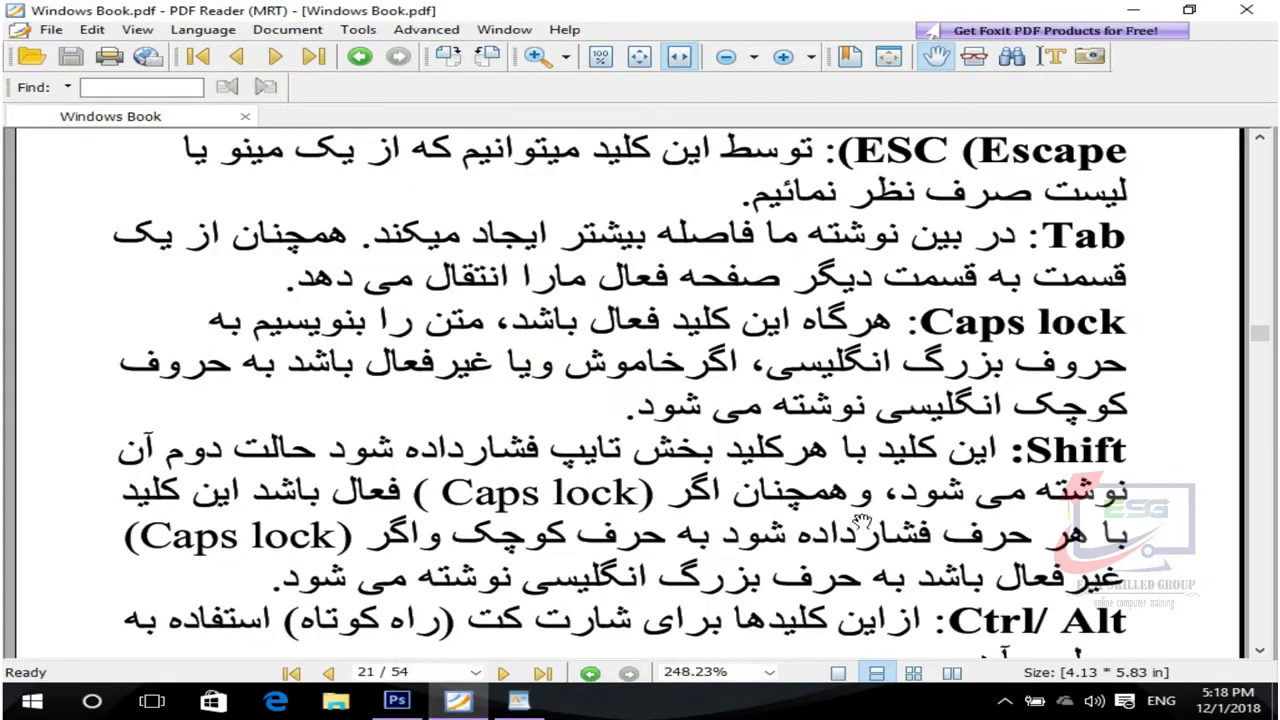
pyautogui.scroll(-3, 955, 348)
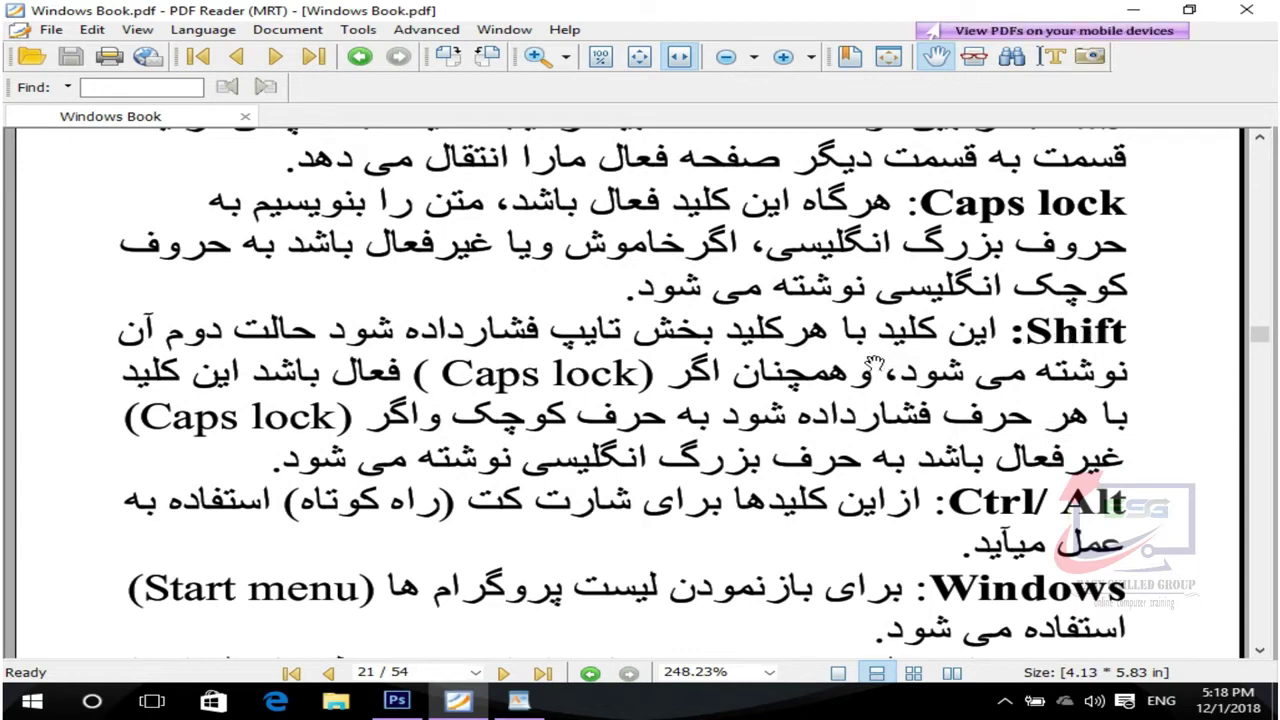
pyautogui.click(524, 702)
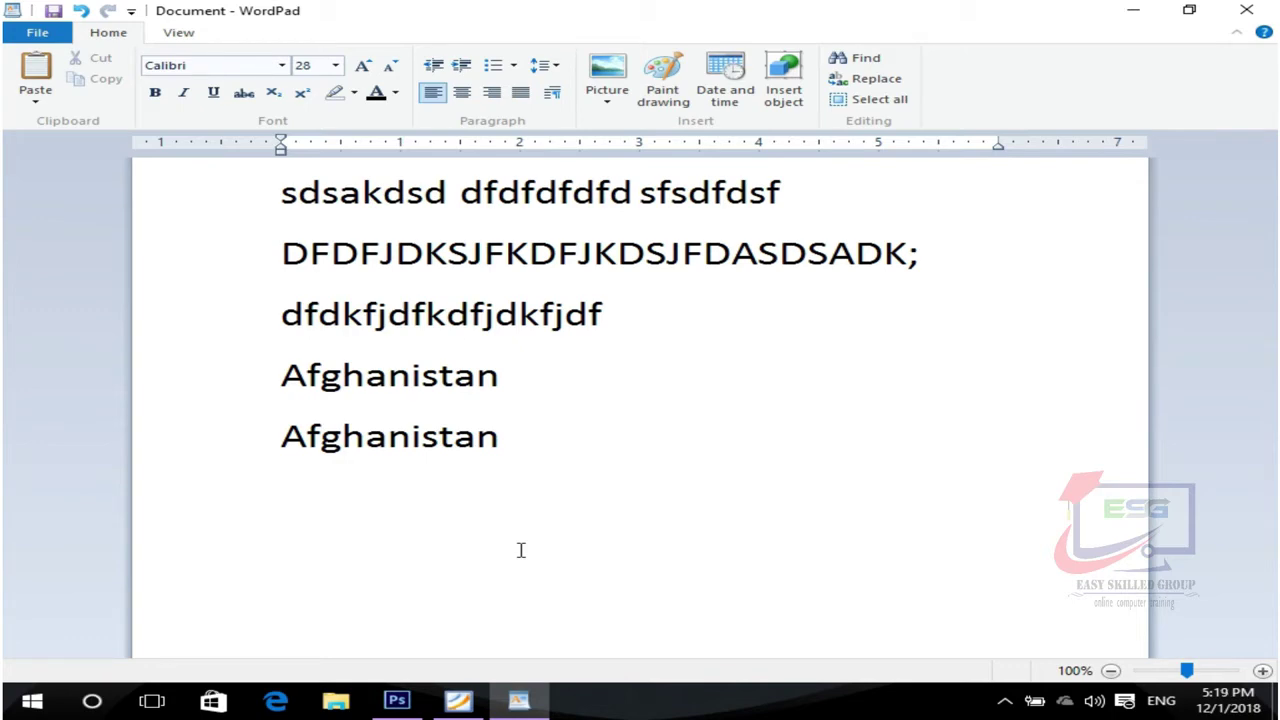
pyautogui.write('43748234723847238478')
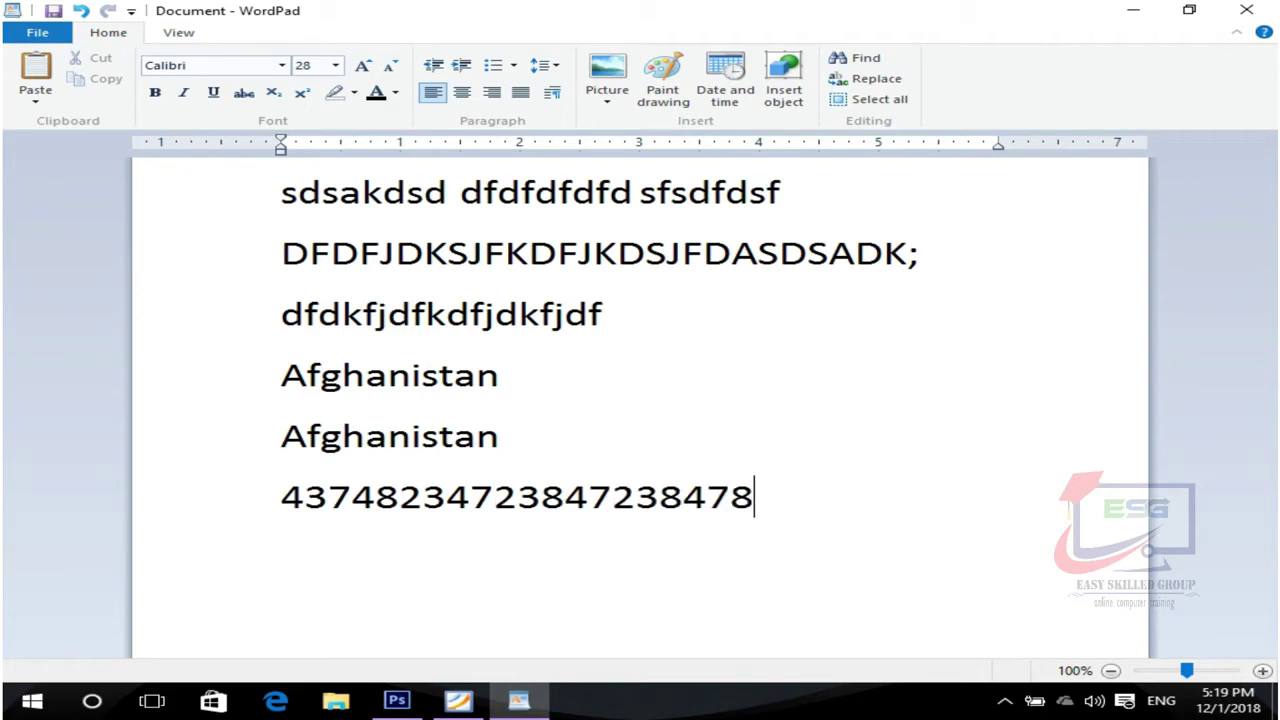
pyautogui.press('Return')
# Launch the On-Screen Keyboard through Run with the command osk and move it up, clear of the document's last line
pyautogui.press('super+r')
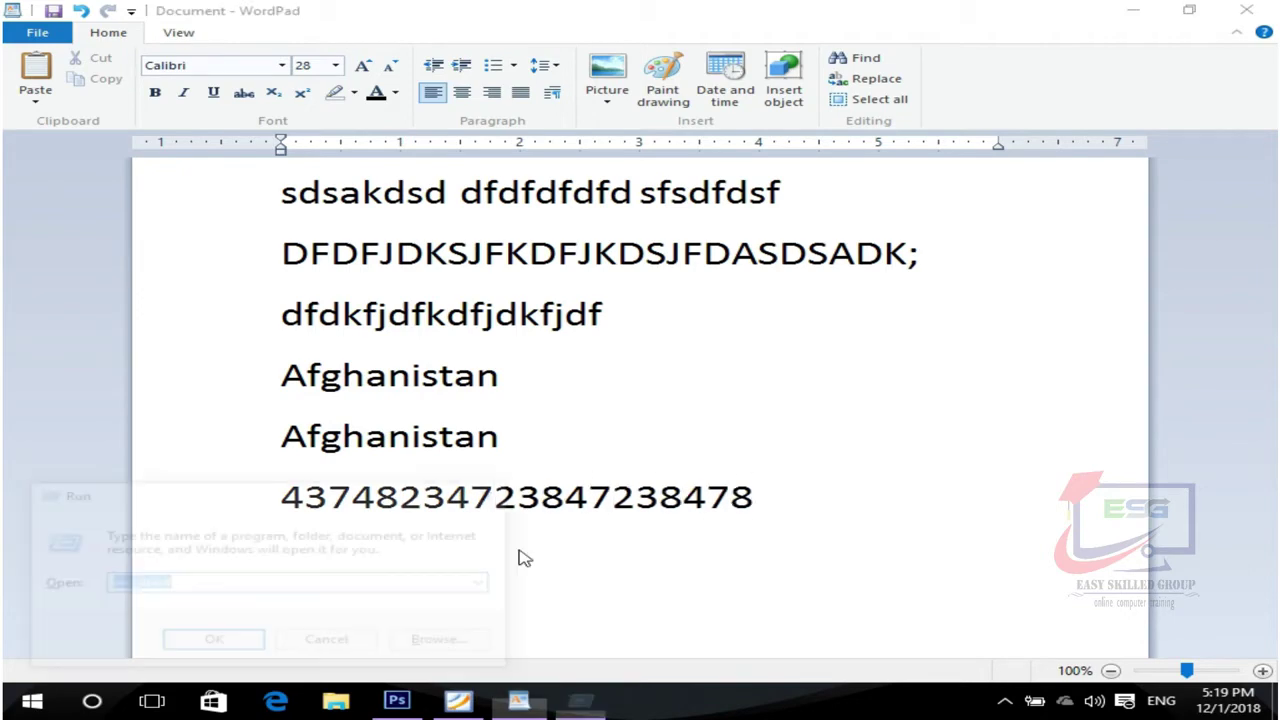
pyautogui.write('osk')
pyautogui.press('Return')
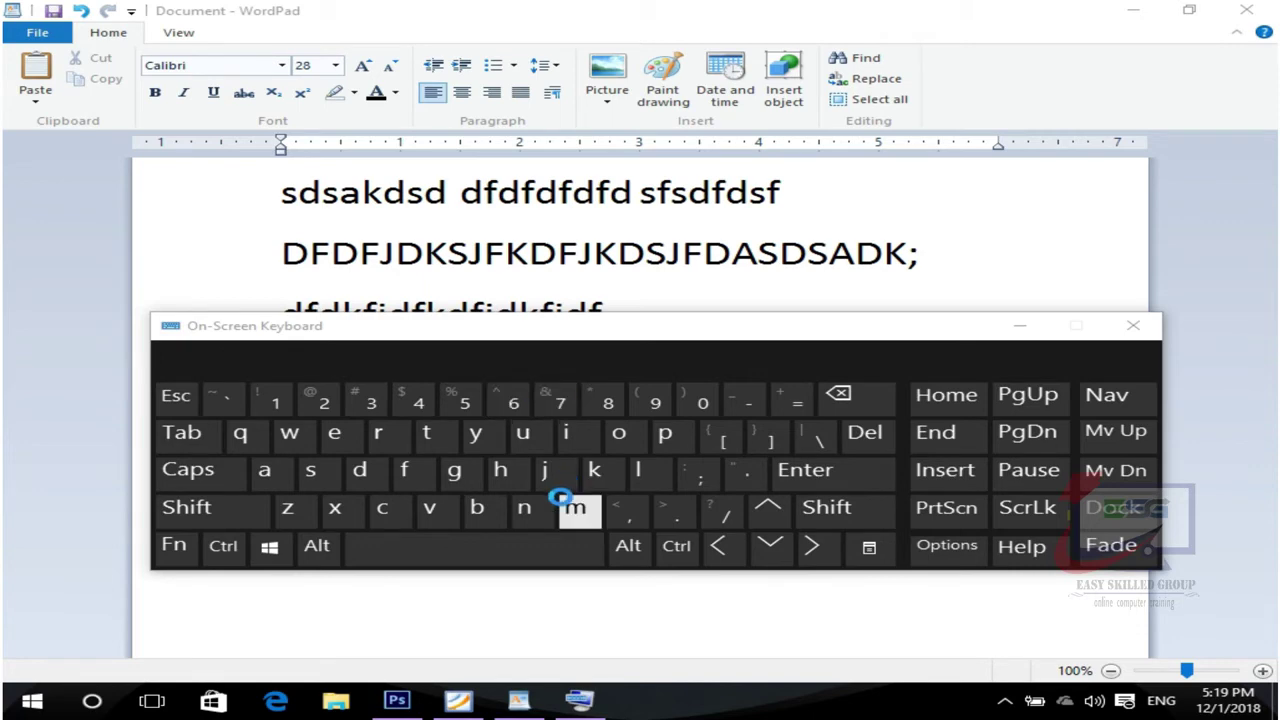
pyautogui.moveTo(537, 320); pyautogui.dragTo(548, 173)
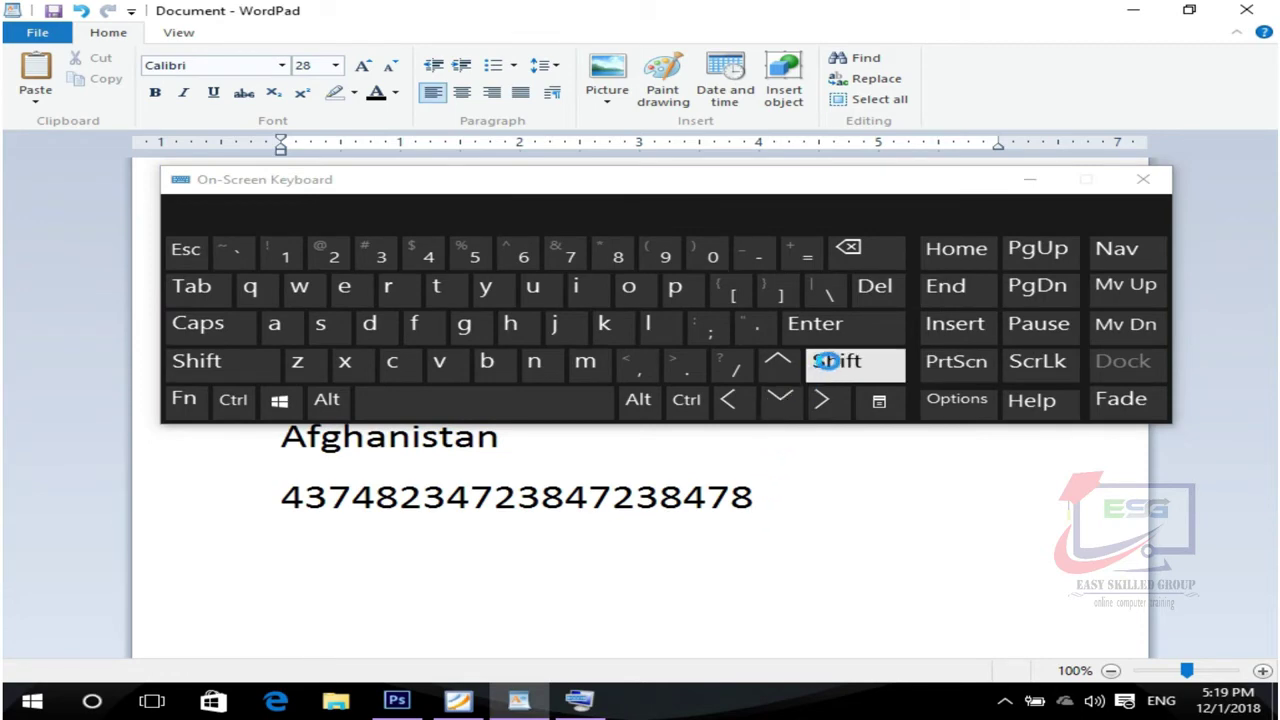
# Switch Shift on and off twice on the On-Screen Keyboard to compare the keys' second characters
pyautogui.click(826, 361)
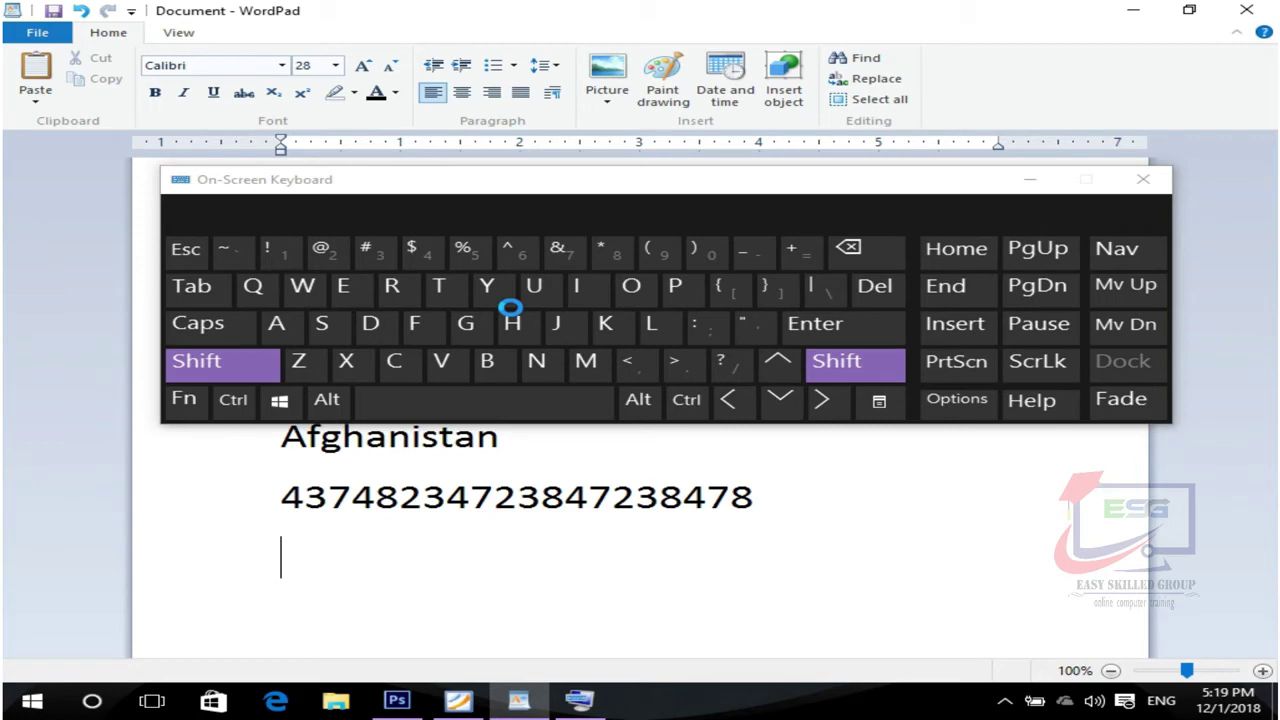
pyautogui.click(836, 363)
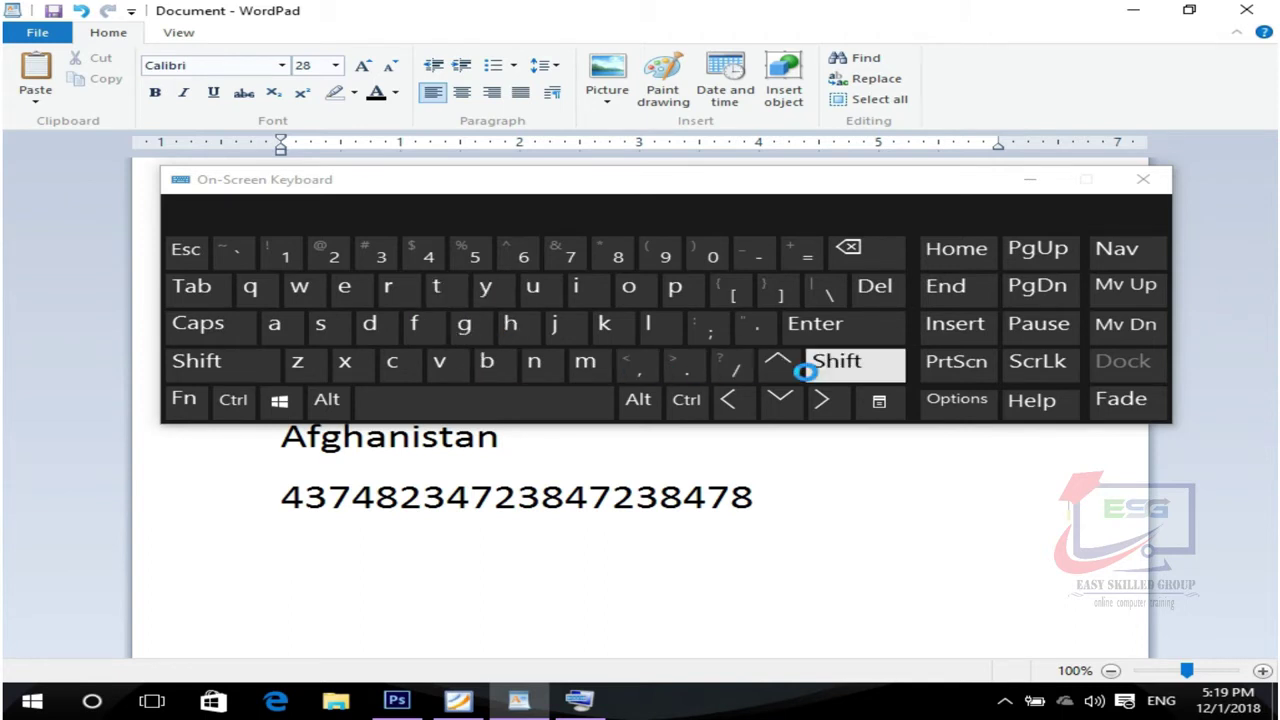
pyautogui.click(848, 370)
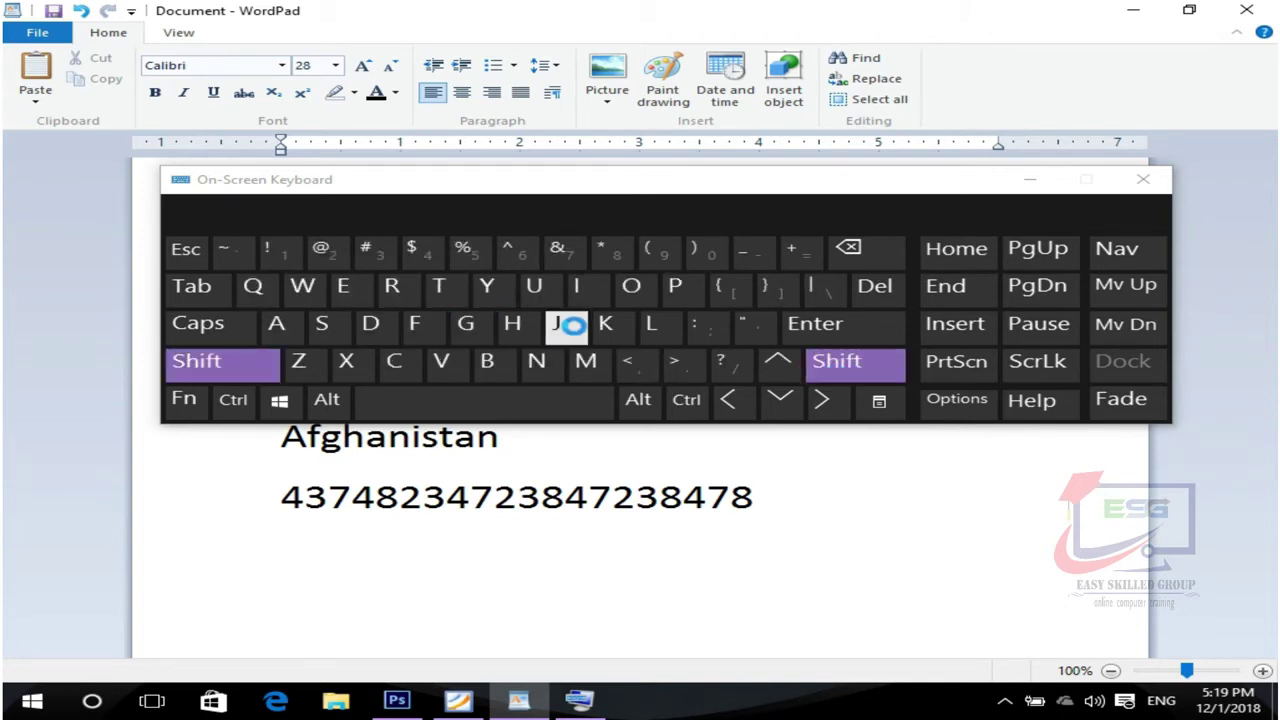
pyautogui.click(871, 363)
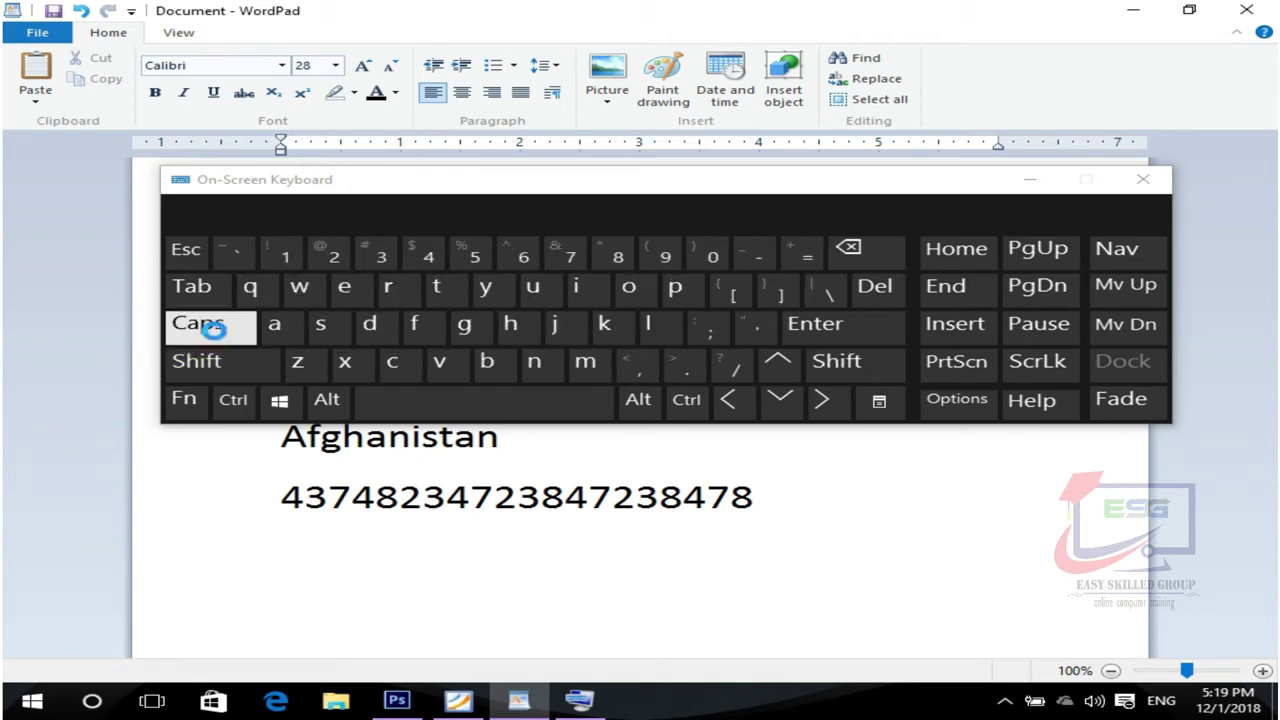
# Turn on Caps Lock and Shift together on the On-Screen Keyboard, then close it
pyautogui.click(204, 330)
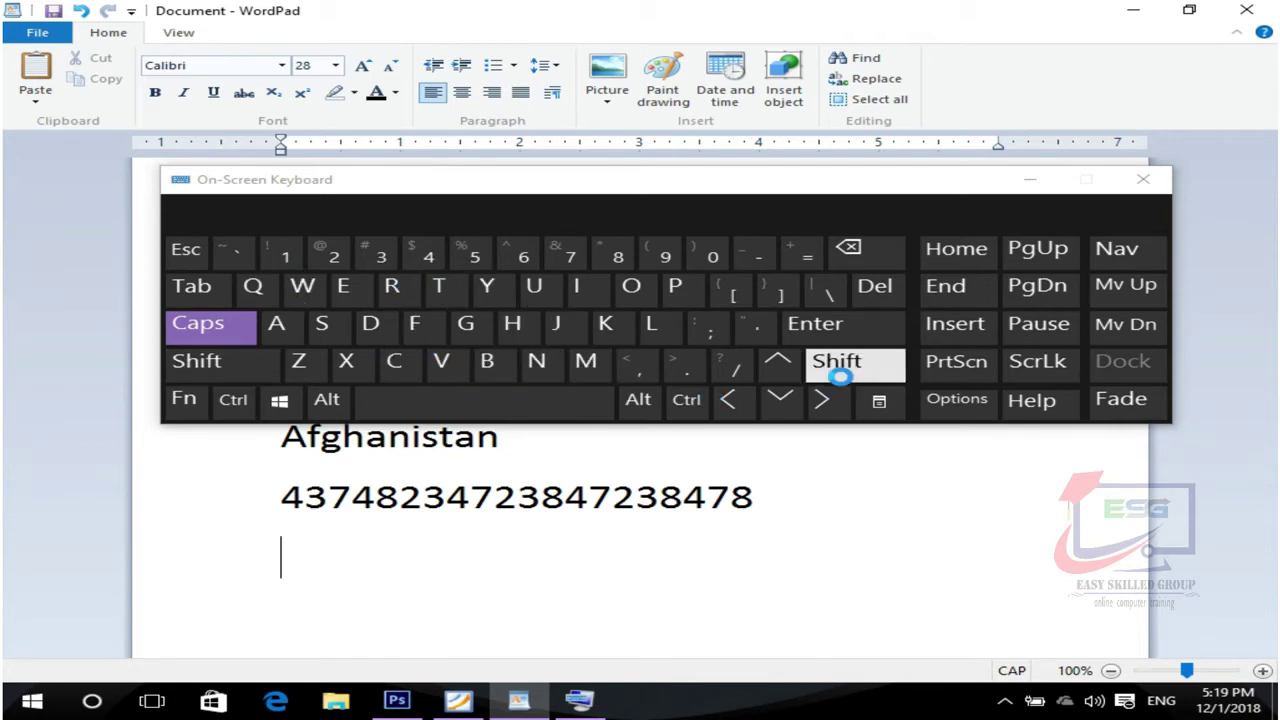
pyautogui.click(845, 362)
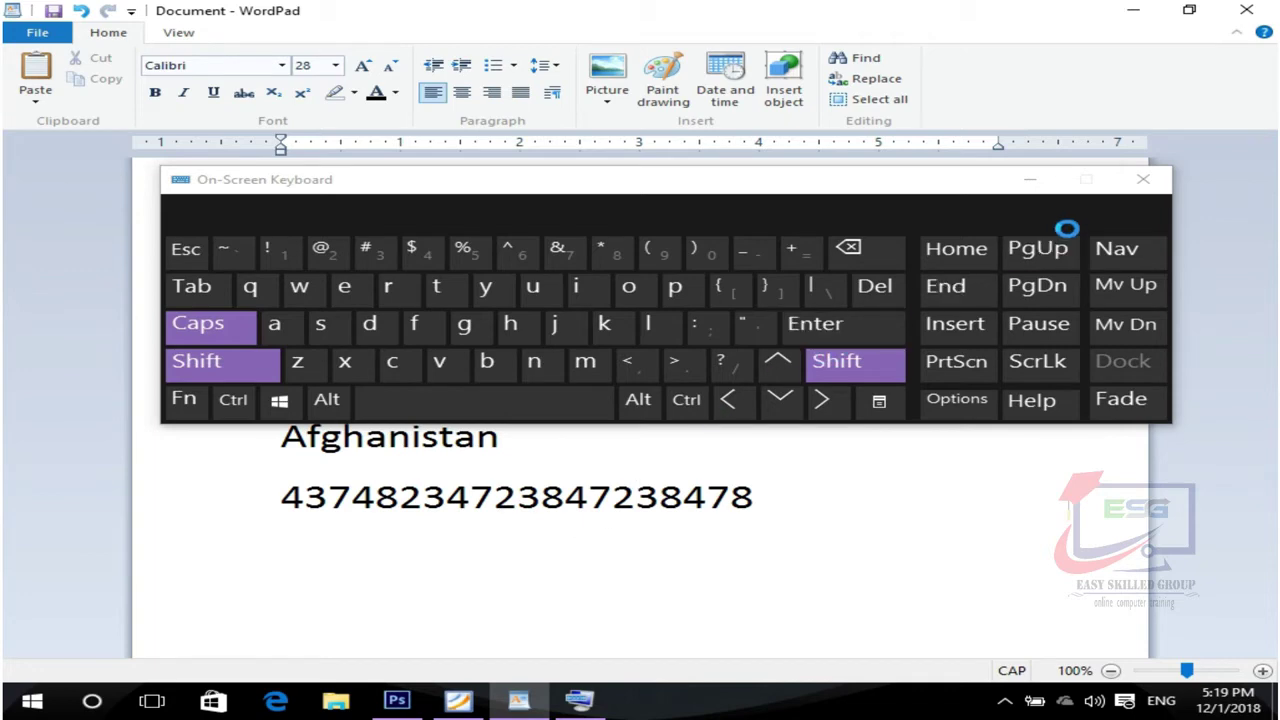
pyautogui.click(1143, 179)
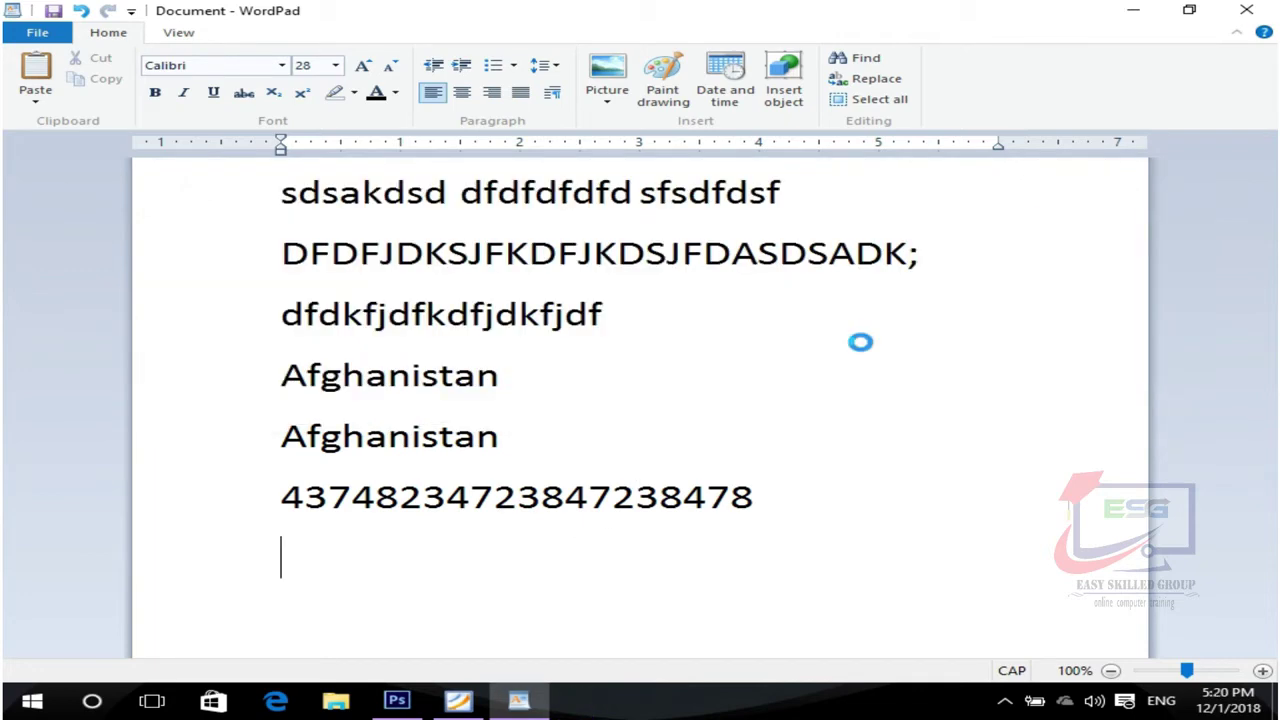
# Check the Ctrl/ Alt explanation in the Windows Book, then return to WordPad
pyautogui.click(460, 702)
pyautogui.scroll(-3, 895, 495)
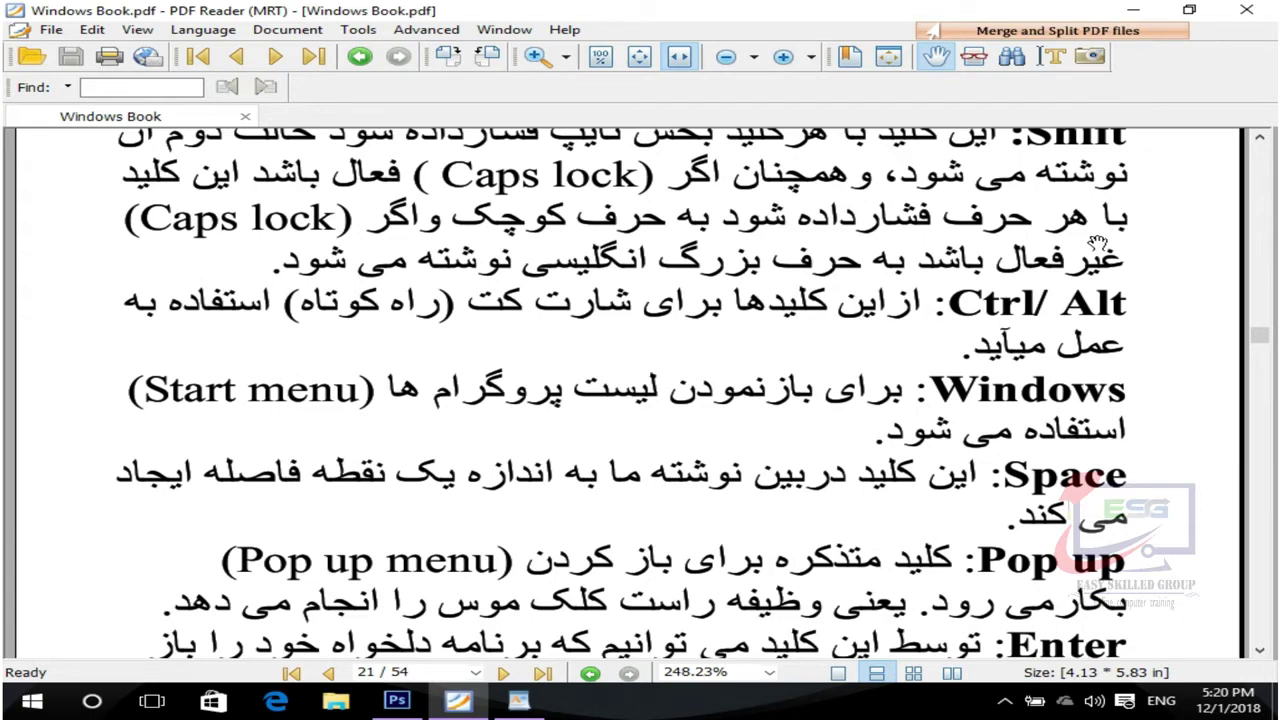
pyautogui.click(1147, 11)
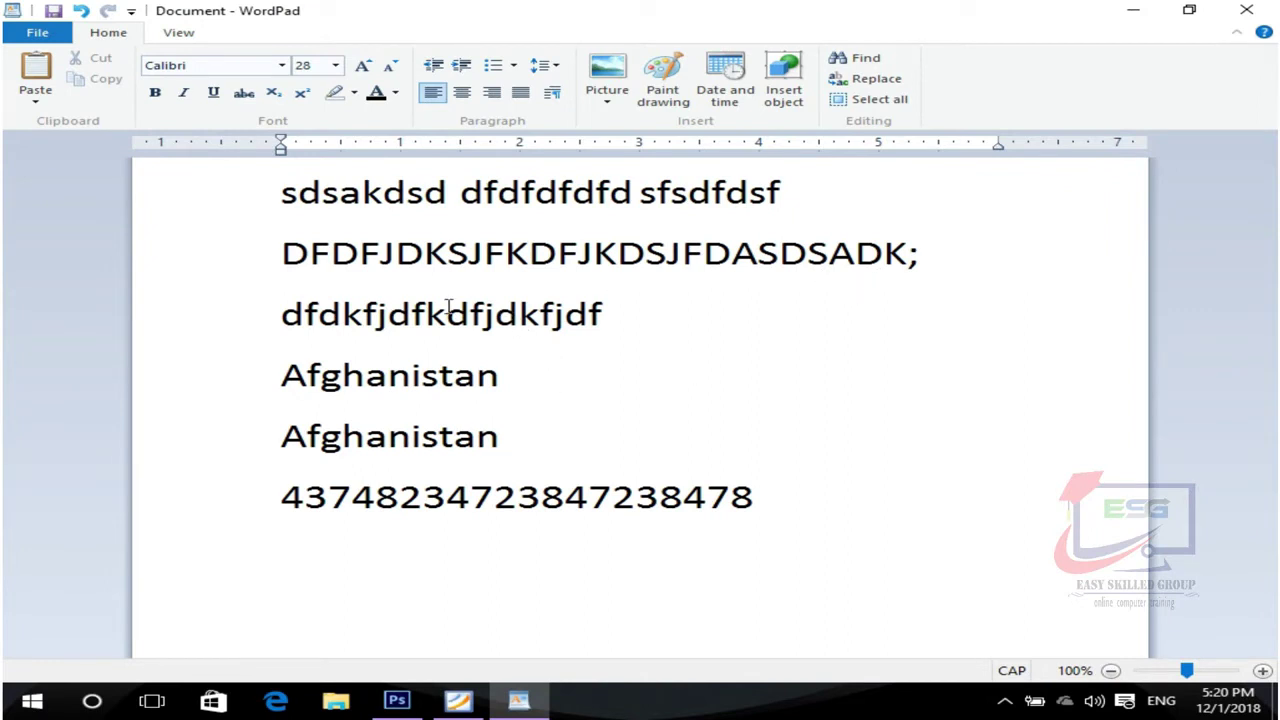
# Demonstrate two ways of bringing up WordPad's Save As dialog, from the menu and by keyboard shortcut, cancelling it each time
pyautogui.click(36, 34)
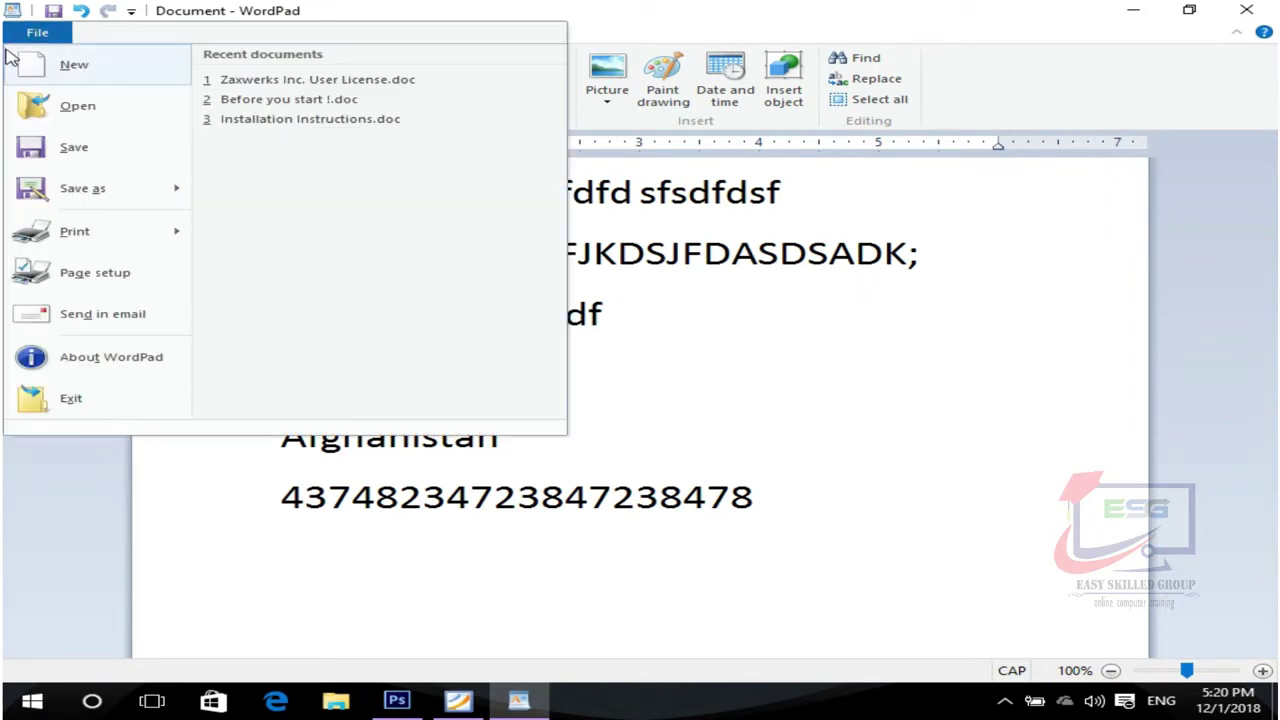
pyautogui.click(86, 149)
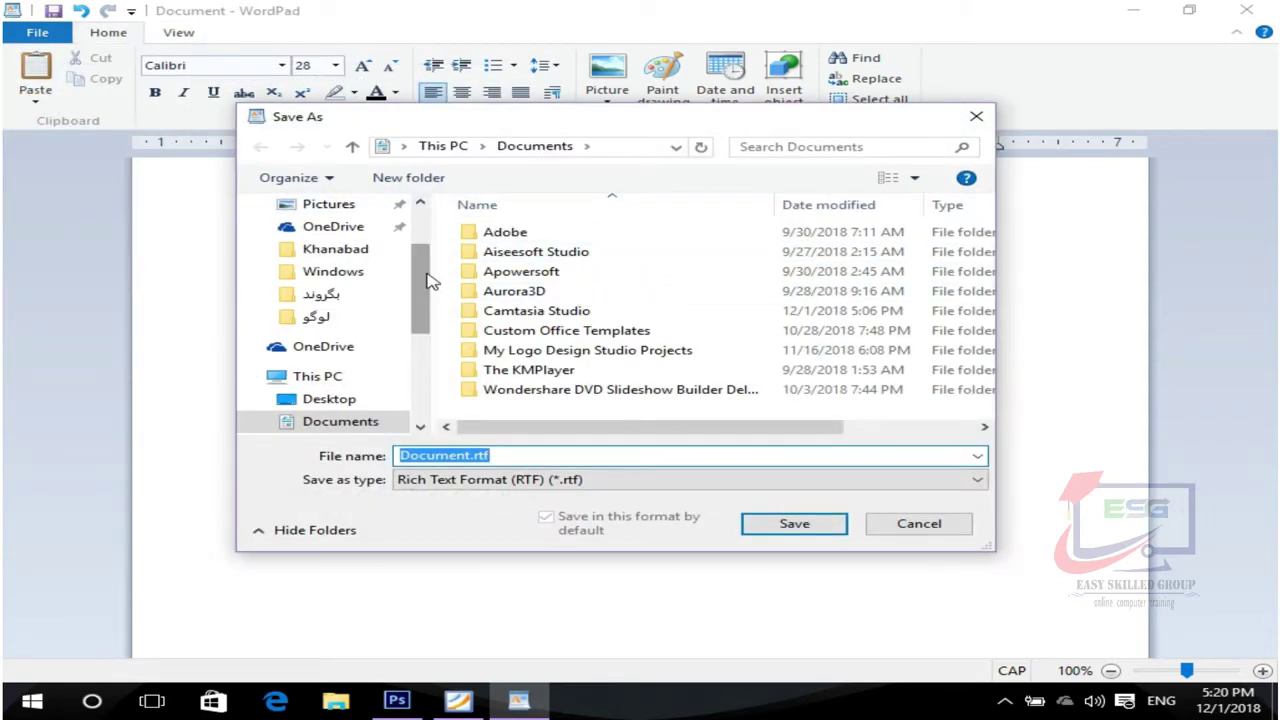
pyautogui.press('Escape')
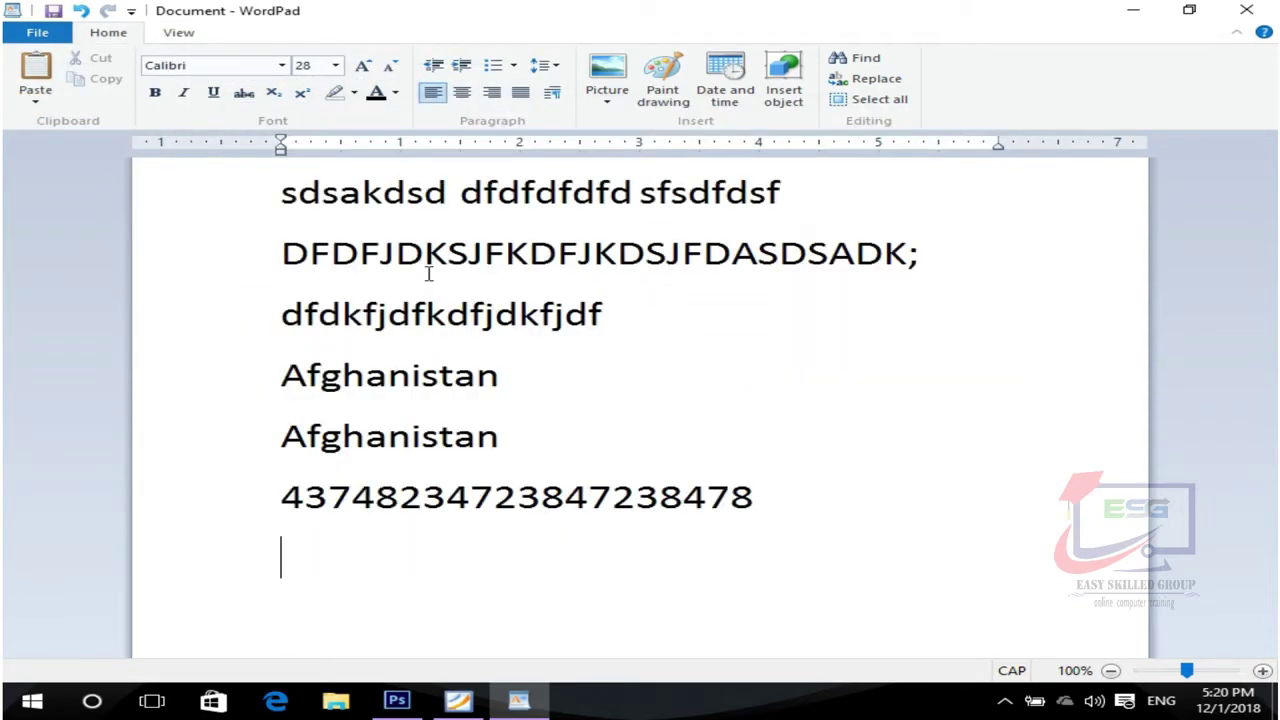
pyautogui.hotkey('ctrl', 's')
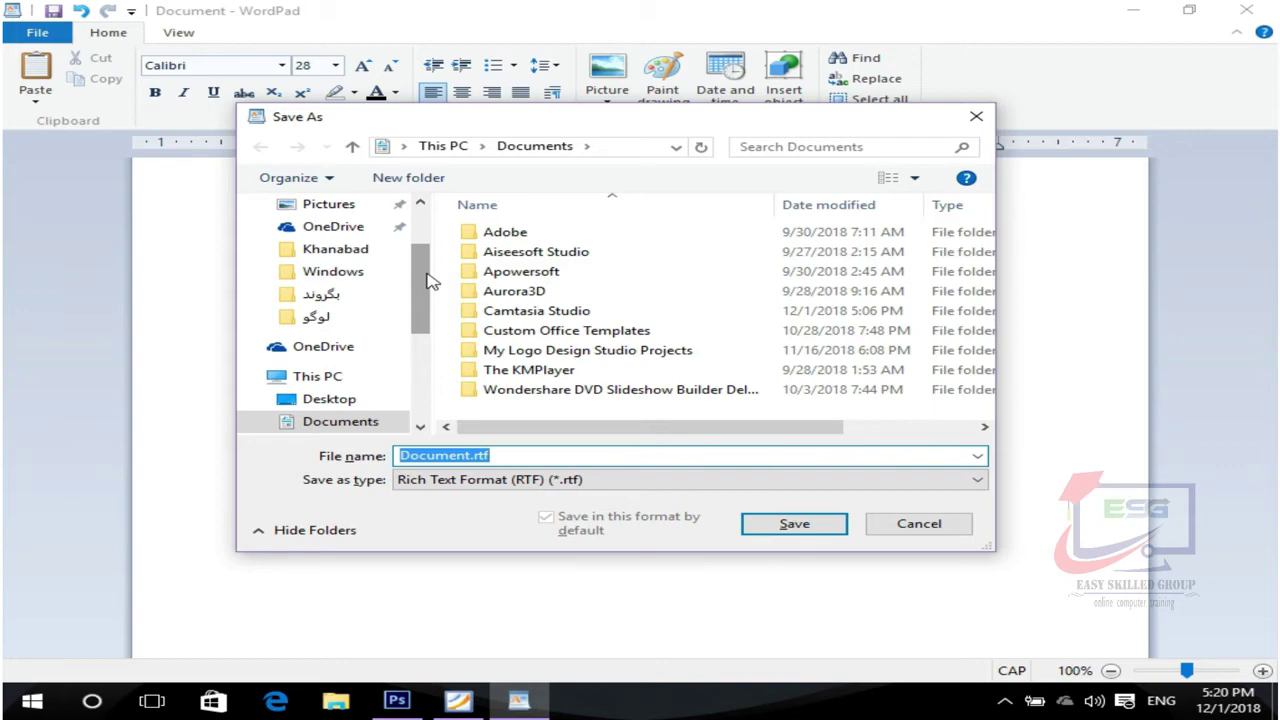
pyautogui.press('Escape')
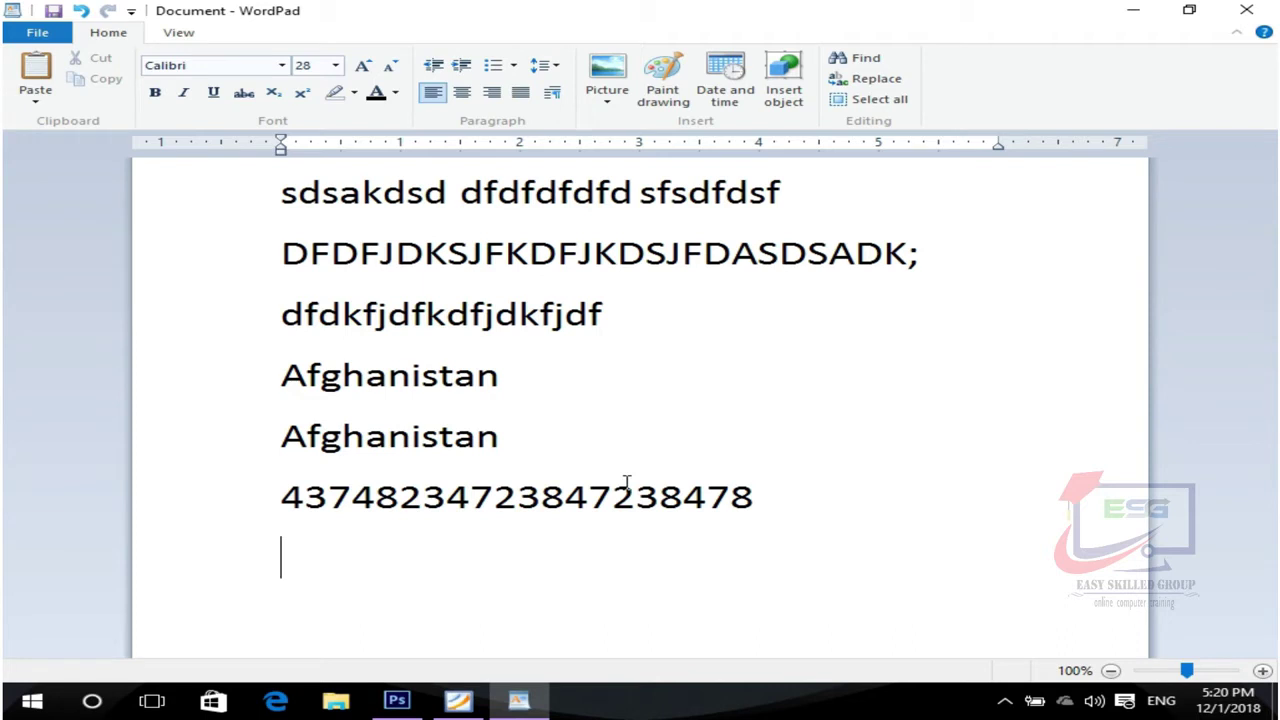
# Check the Windows key explanation in the Windows Book, then launch the On-Screen Keyboard through Run
pyautogui.click(458, 700)
pyautogui.scroll(-2, 766, 423)
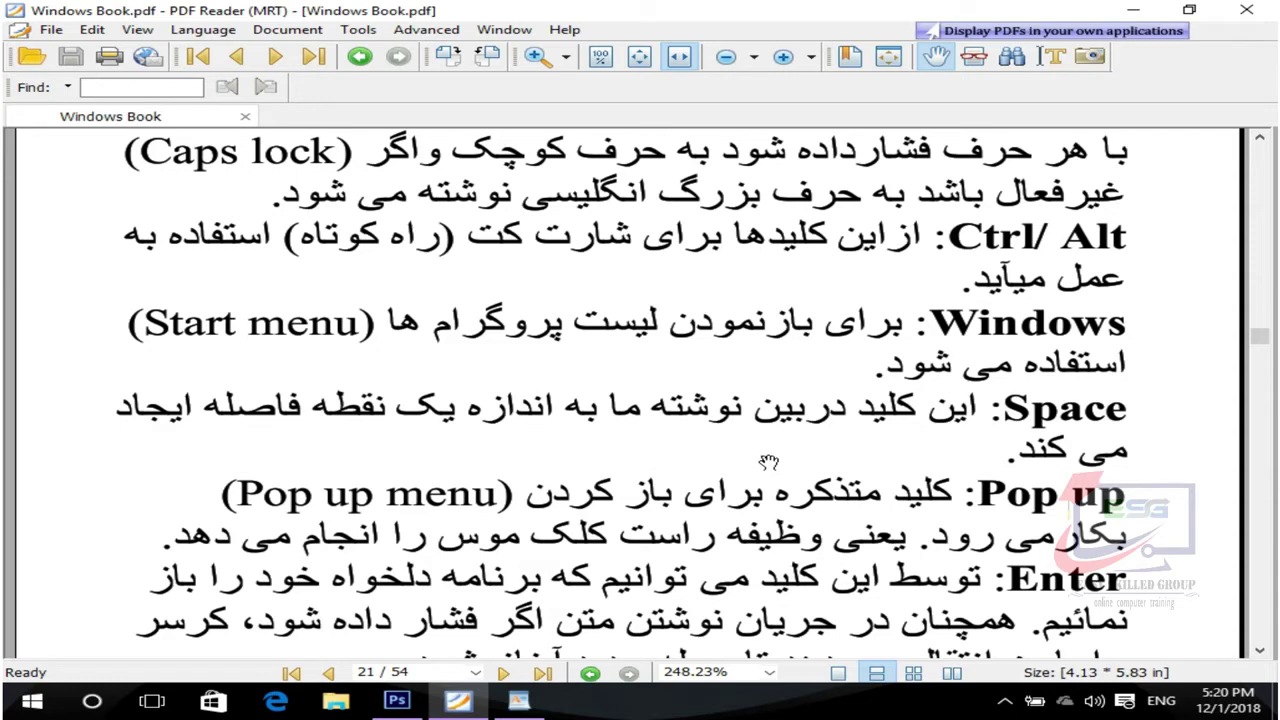
pyautogui.press('super+r')
pyautogui.press('Return')
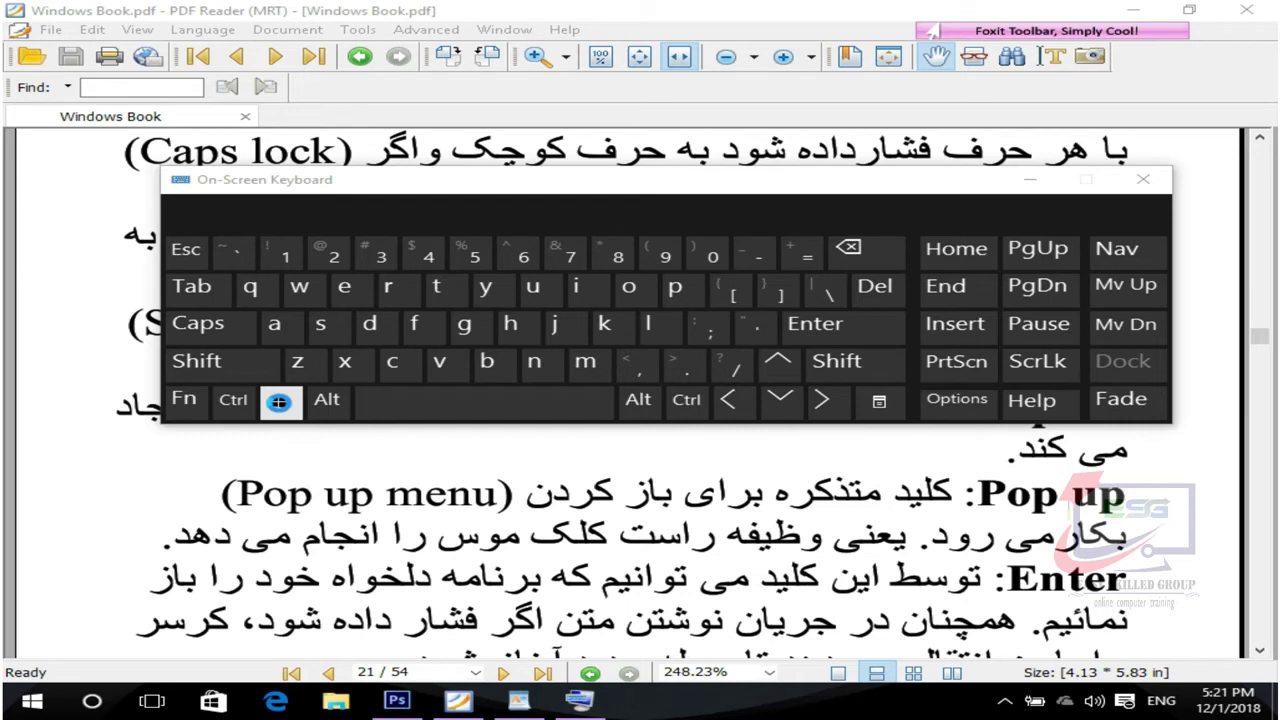
# Show and dismiss the Start menu twice, first with the On-Screen Keyboard's Windows key, the second time from the taskbar
pyautogui.click(278, 401)
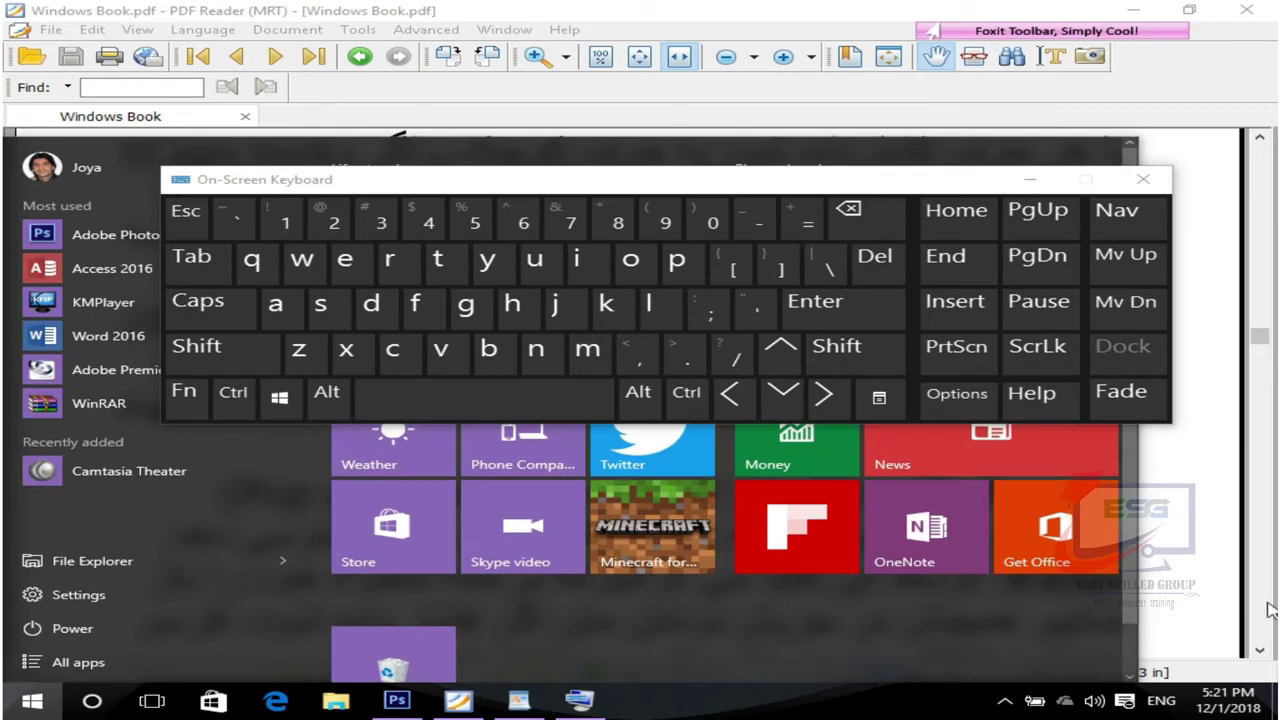
pyautogui.click(1186, 583)
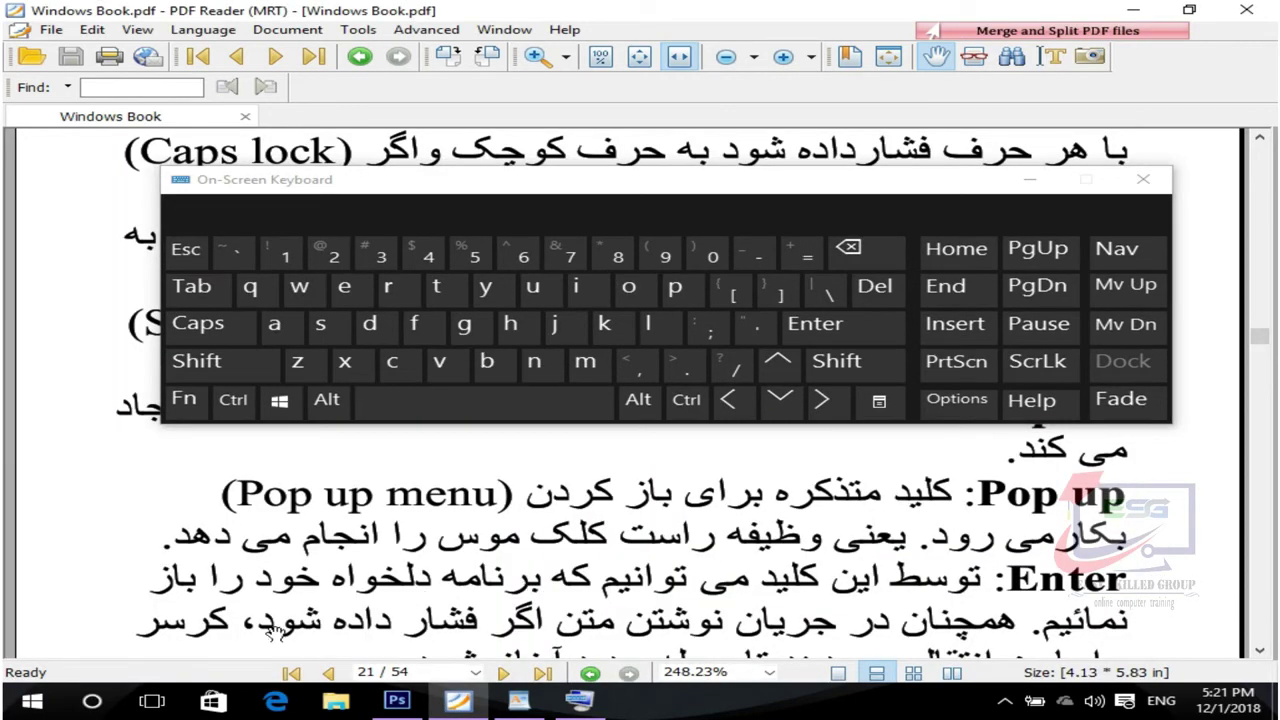
pyautogui.click(38, 702)
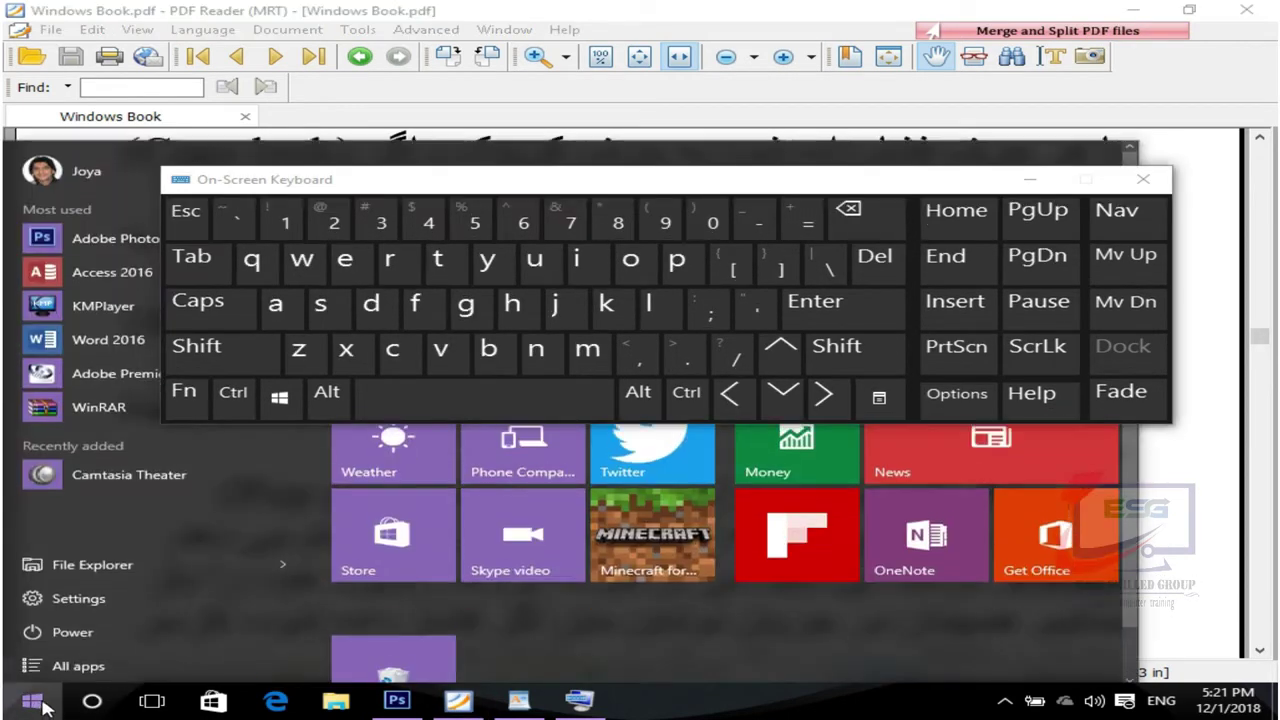
pyautogui.click(1190, 449)
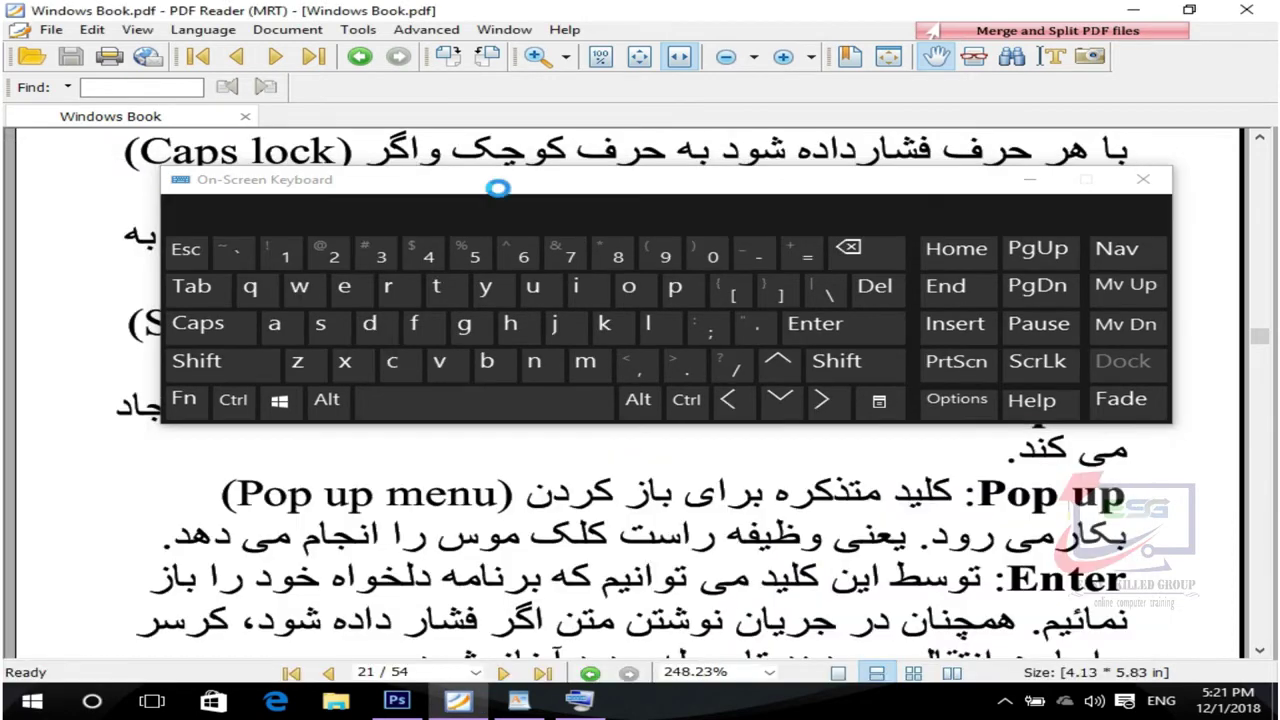
# Locate the space bar on the On-Screen Keyboard and its entry in the Windows Book, then minimize both to return to WordPad
pyautogui.moveTo(472, 176); pyautogui.dragTo(460, 194)
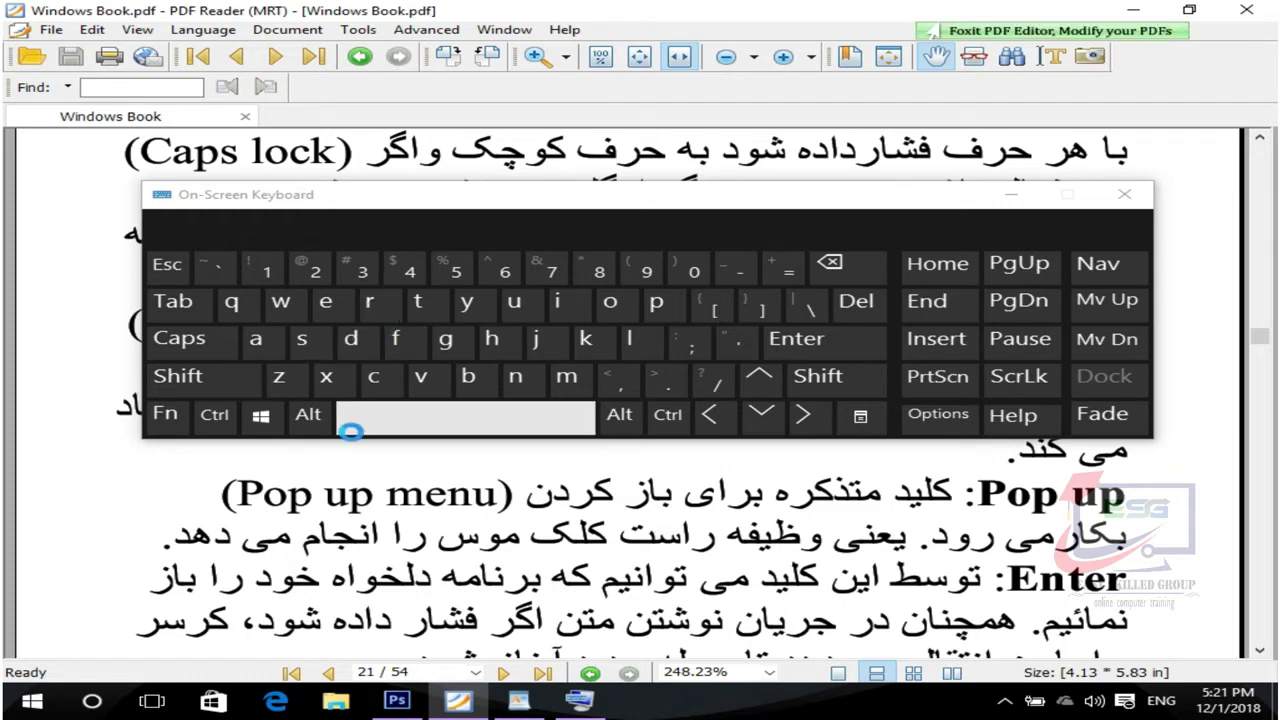
pyautogui.scroll(2, 870, 600)
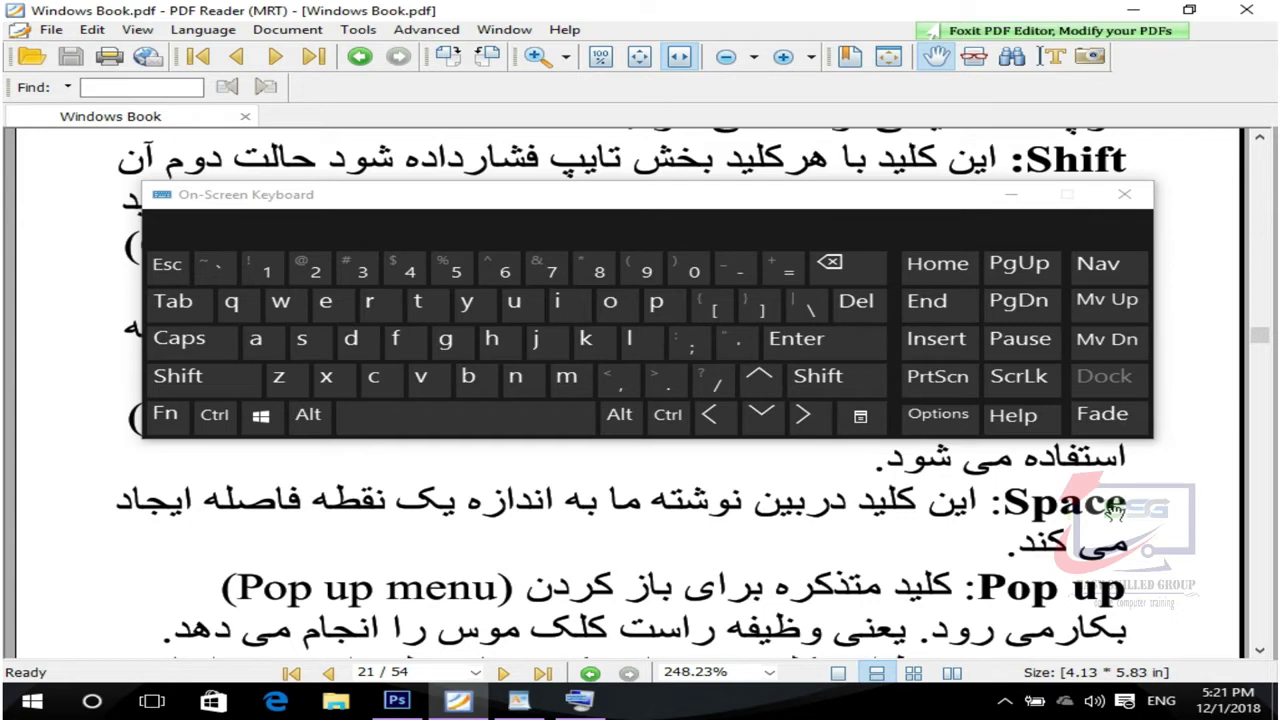
pyautogui.click(1011, 194)
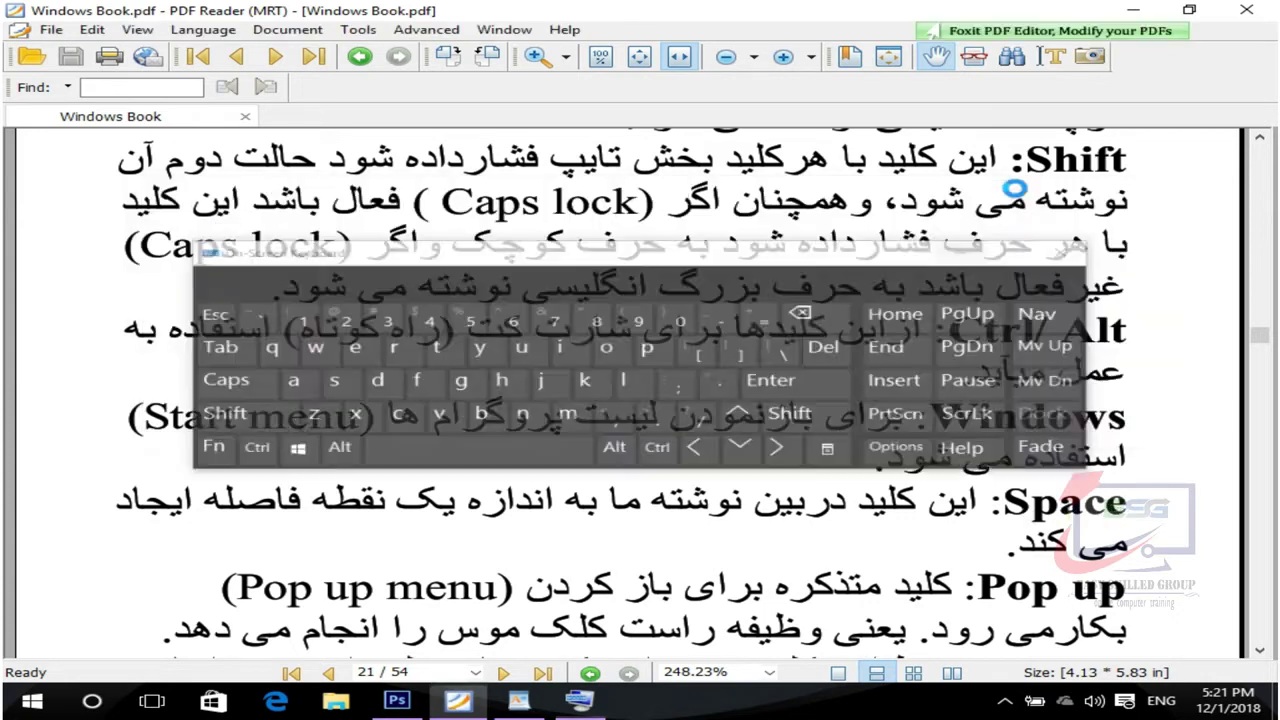
pyautogui.click(1128, 11)
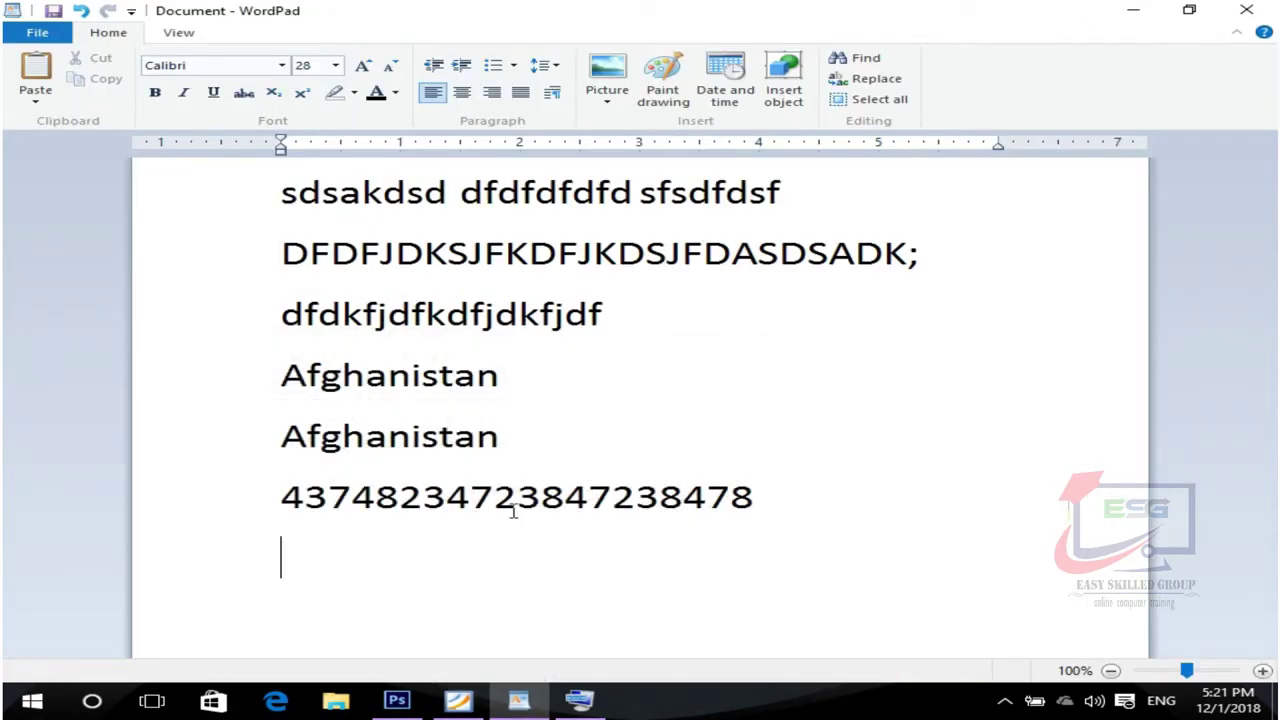
# Write two new lines below the number in WordPad: sdsakjdsakjd and sakldaskdm., leaving a fresh line after them
pyautogui.write('sdsakjdsakjd')
pyautogui.press('Return')
pyautogui.write('sakldaskd')
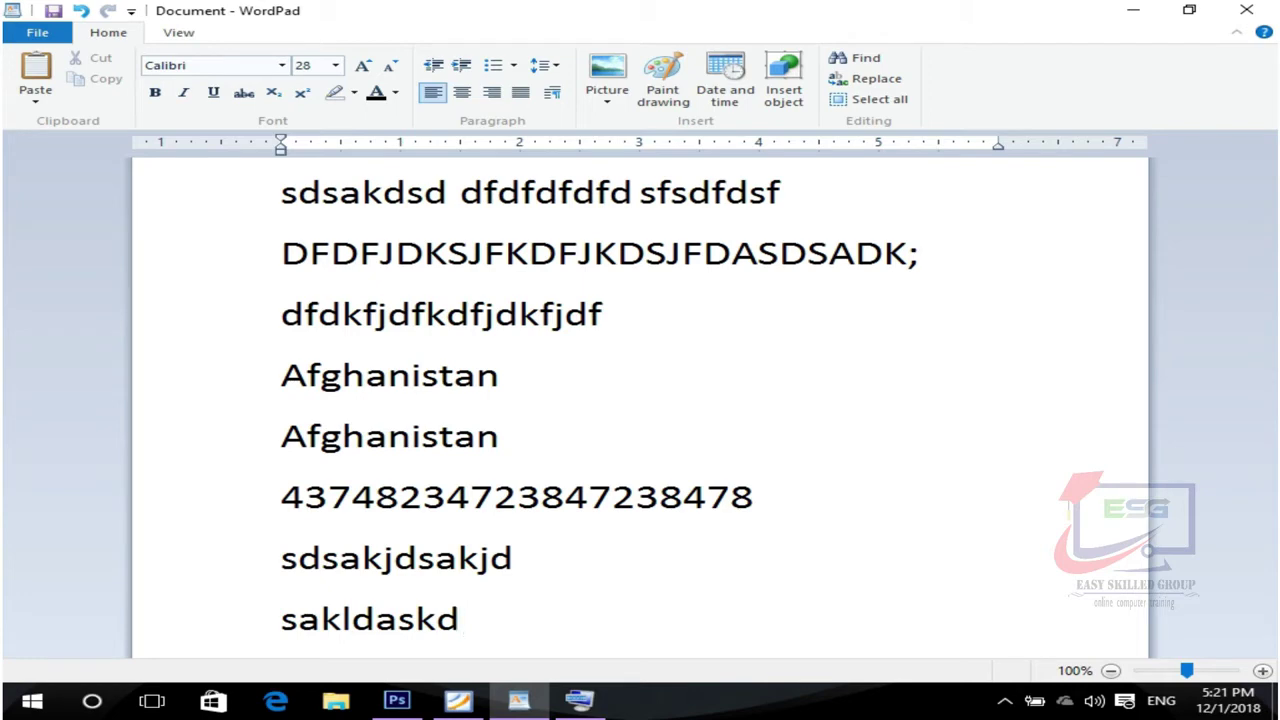
pyautogui.write('m.')
pyautogui.press('Return')
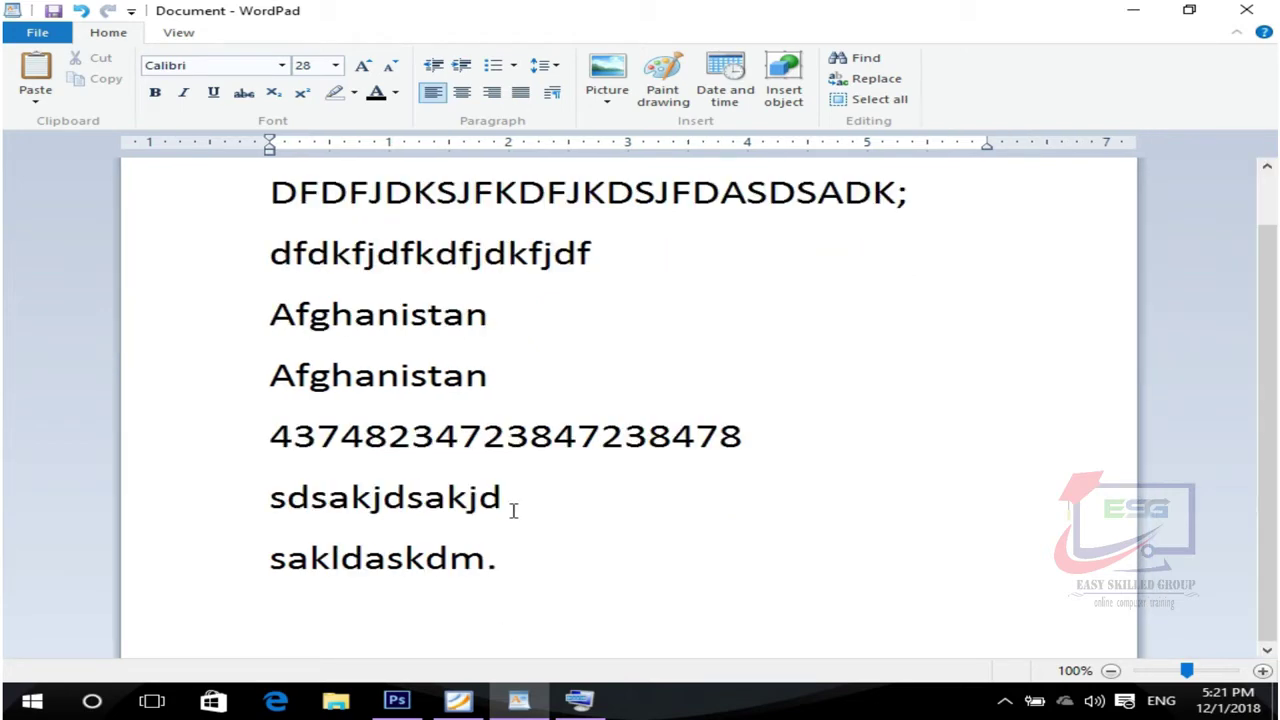
# Demonstrate spaces between words by writing the lines "sdjsadsad dfdfdf." and "dkjfdkfjdksfjdkff dfdf" in WordPad
pyautogui.write('sdjsadsad')
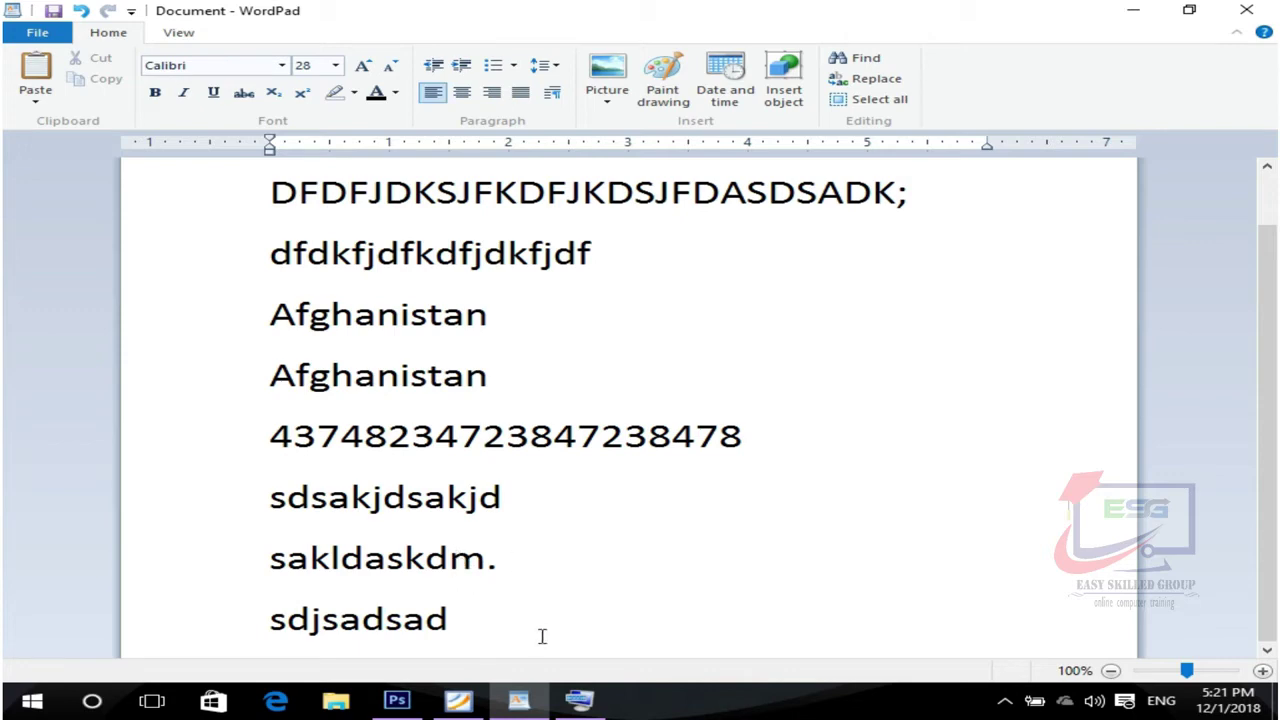
pyautogui.write('dfdfdf')
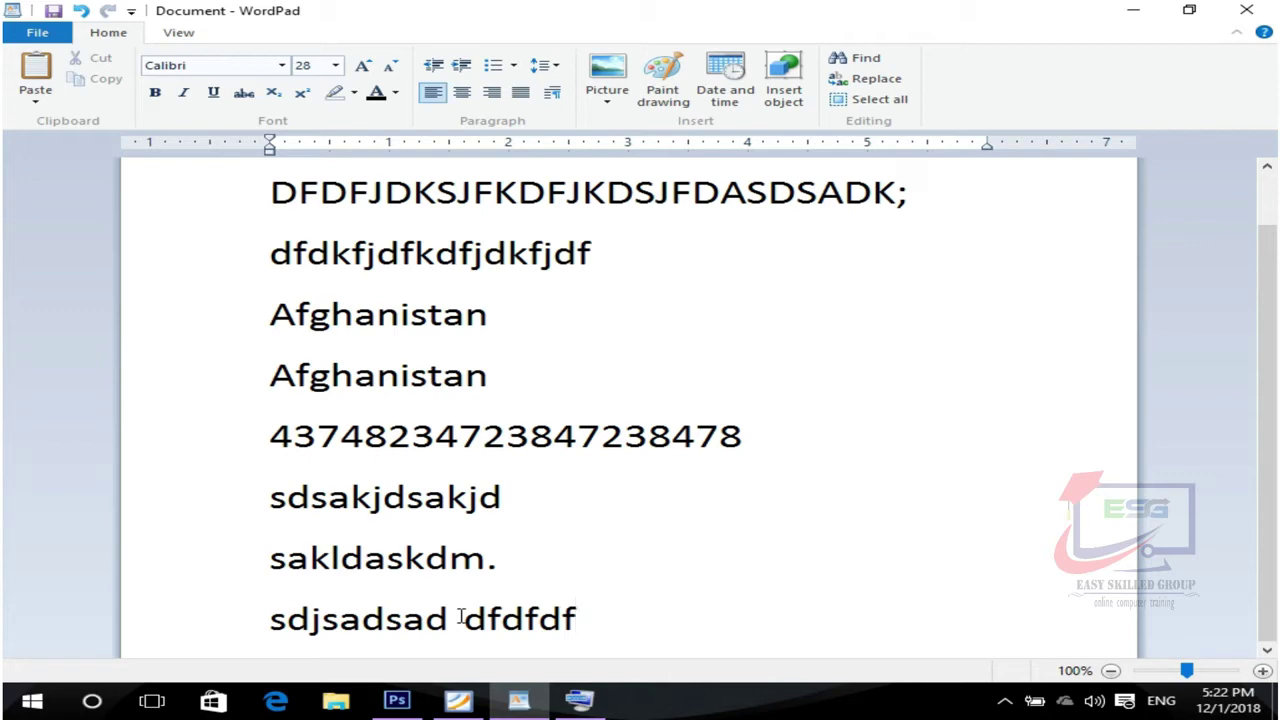
pyautogui.write('.')
pyautogui.press('Return')
pyautogui.write('dkjfdkfjdksfj')
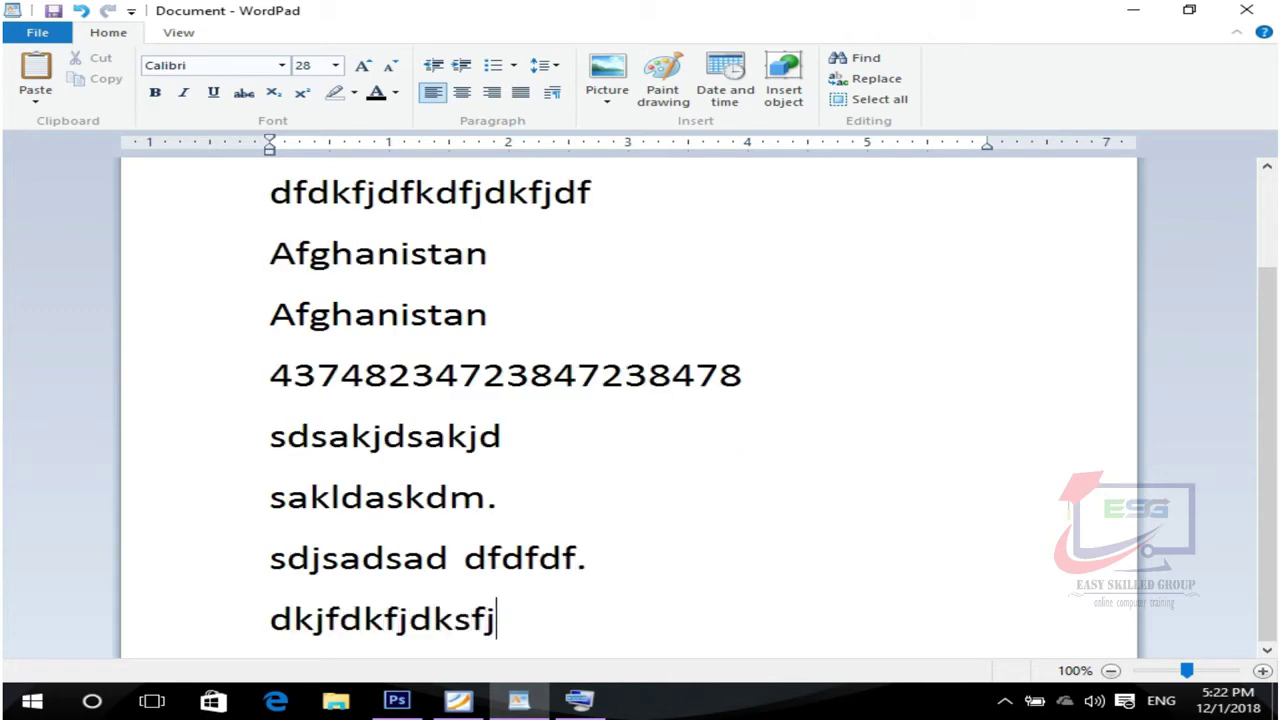
pyautogui.write('dkff')
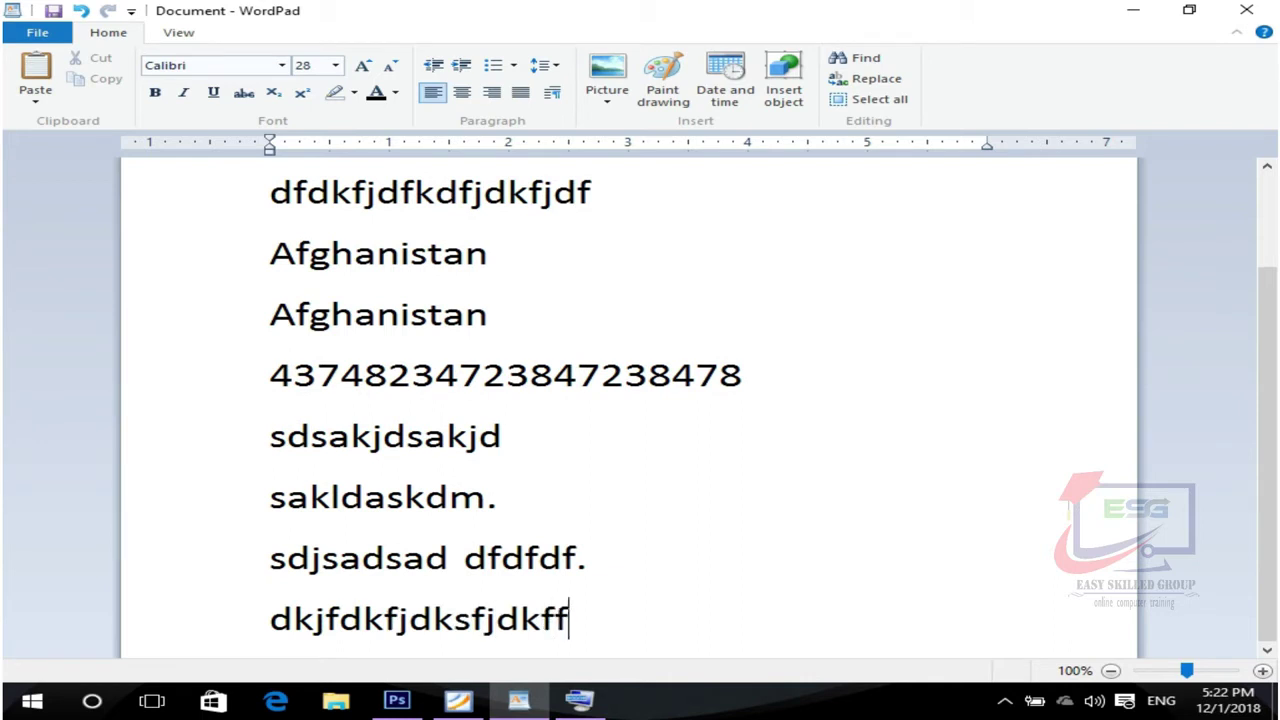
pyautogui.write(' dfdf')
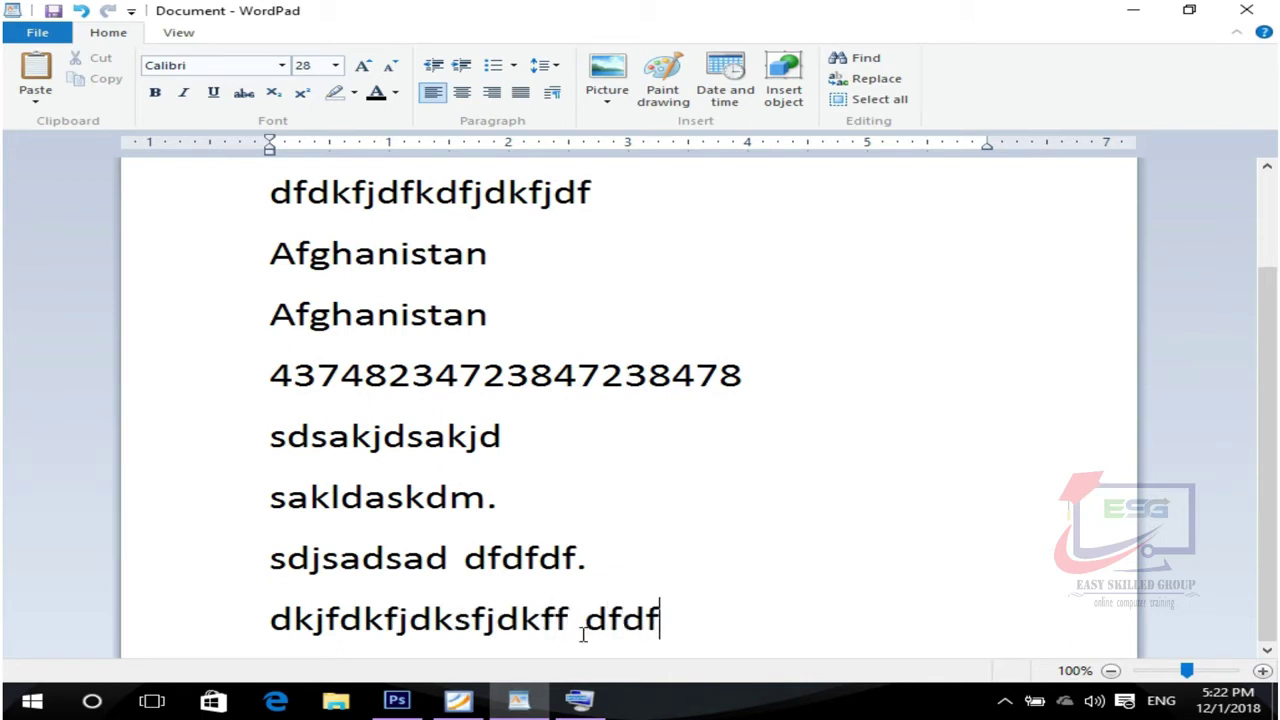
# Place the text cursor after the full stop of the line "sdjsadsad dfdfdf." in WordPad
pyautogui.click(587, 563)
pyautogui.moveTo(586, 578); pyautogui.dragTo(590, 618)
pyautogui.moveTo(578, 562); pyautogui.dragTo(577, 622)
pyautogui.click(657, 560)
# Check the On-Screen Keyboard briefly, read the Pop up key's explanation in the Windows Book, and return to WordPad
pyautogui.click(1134, 12)
pyautogui.click(584, 702)
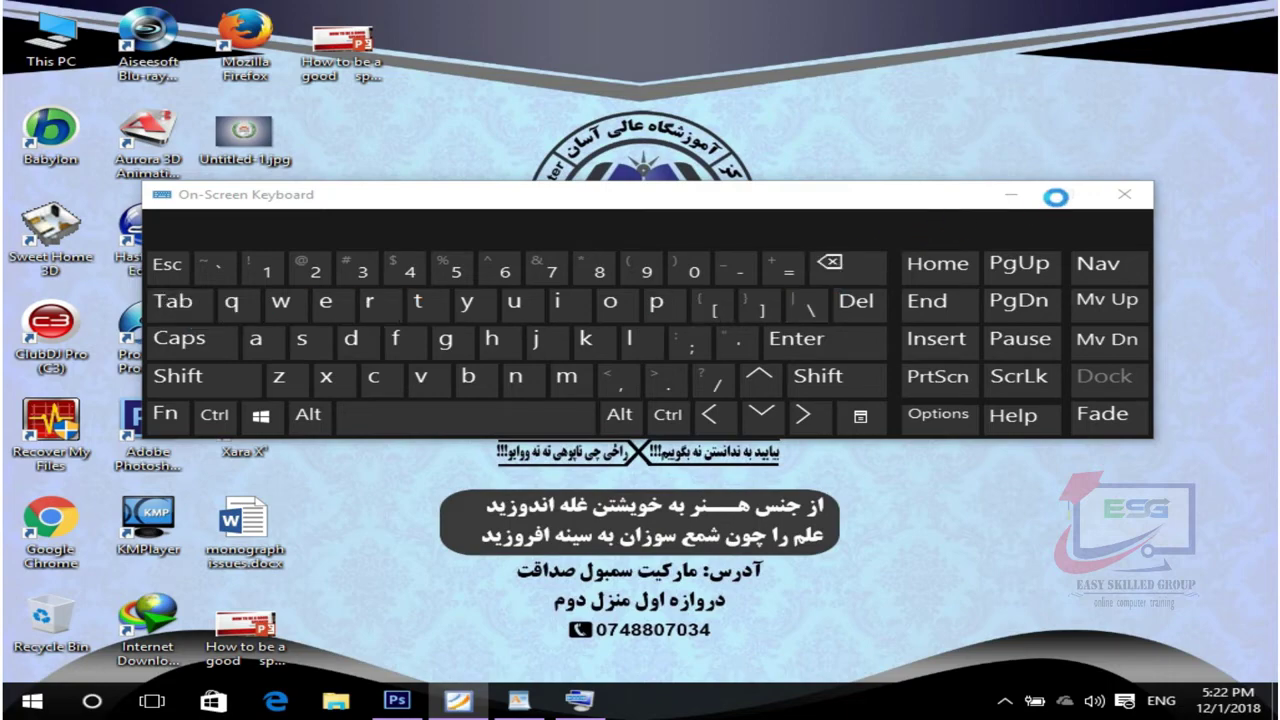
pyautogui.click(1018, 193)
pyautogui.click(518, 700)
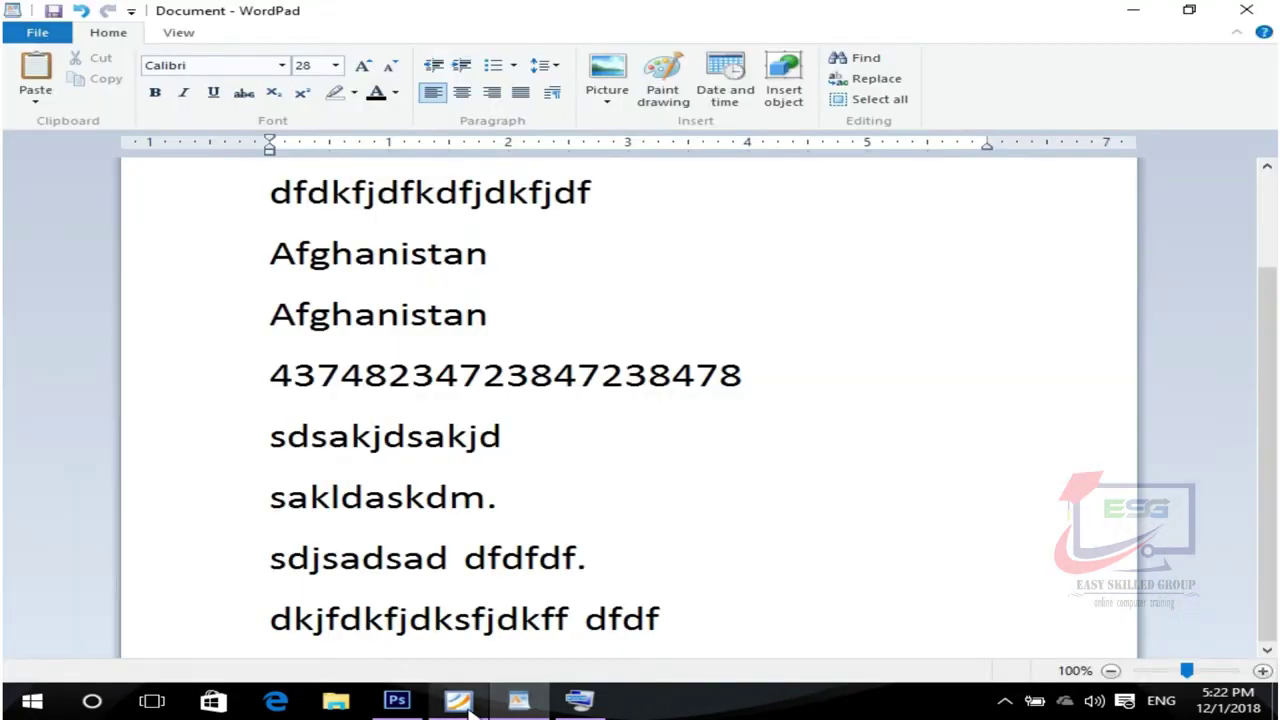
pyautogui.click(458, 700)
pyautogui.scroll(-5, 1040, 368)
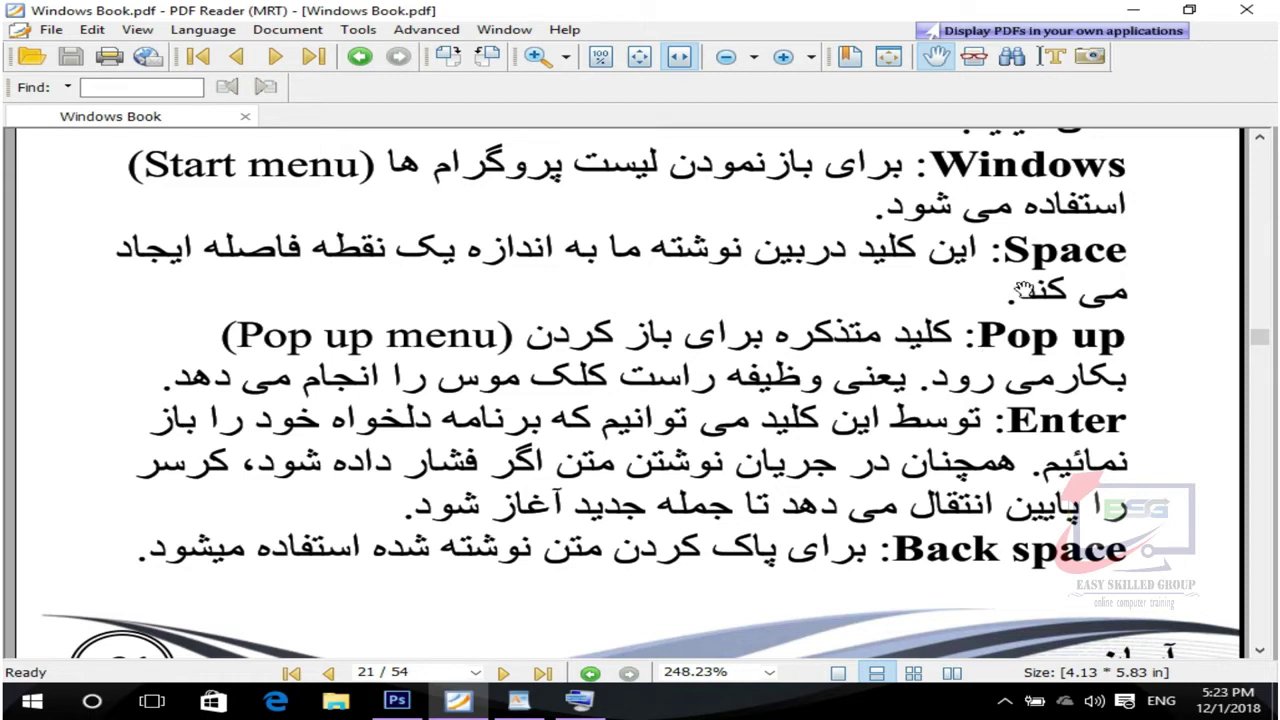
pyautogui.click(1134, 12)
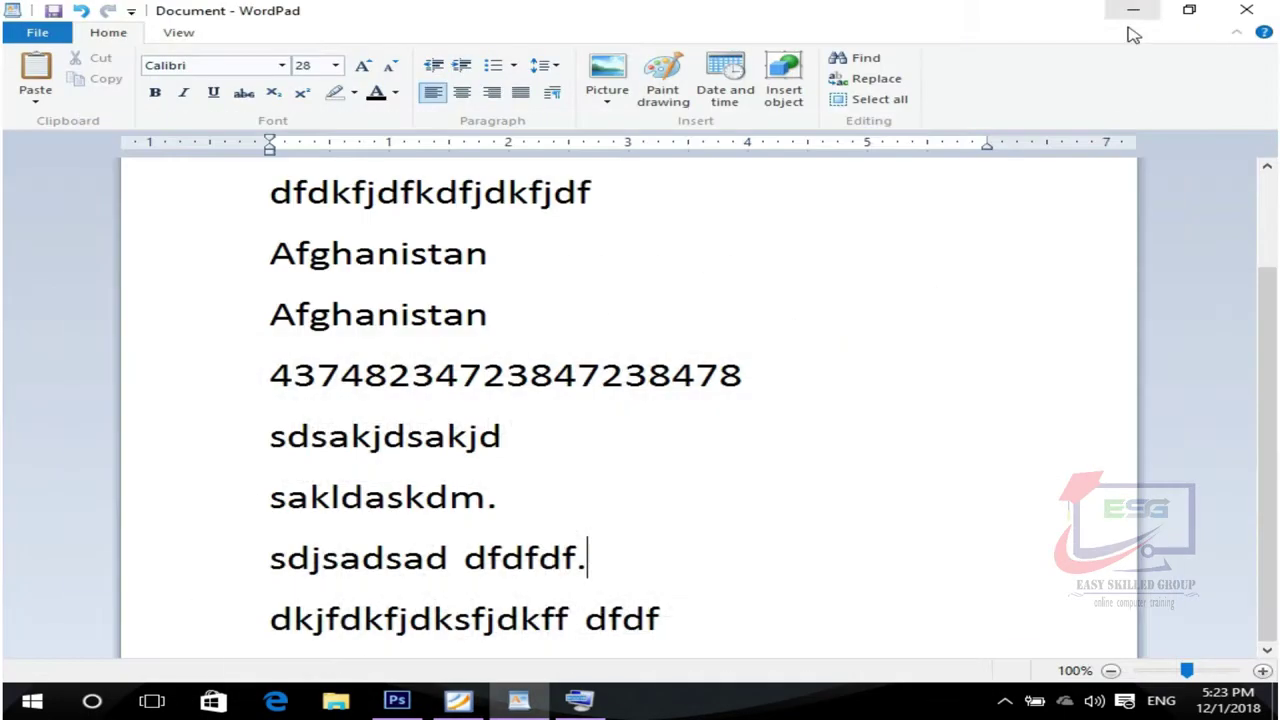
# Bring up the context menu beside the second Afghanistan line in WordPad twice, dismissing it in between
pyautogui.click(666, 311)
pyautogui.rightClick(522, 304)
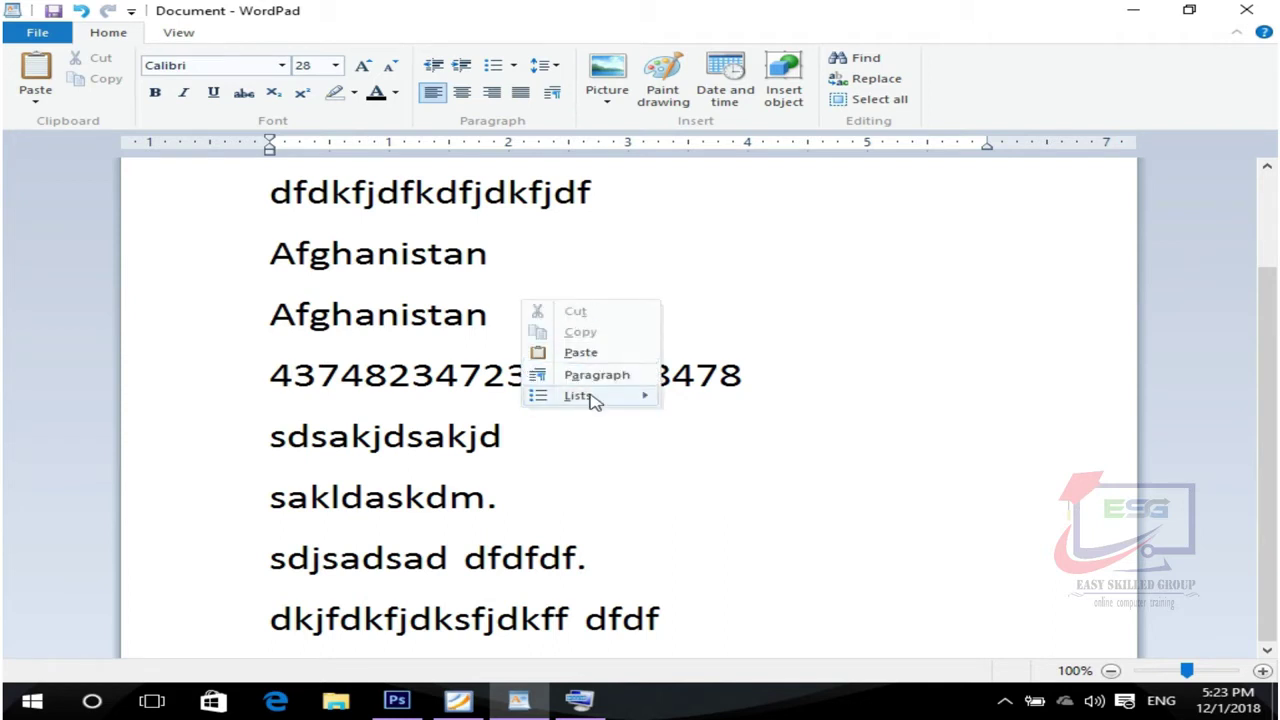
pyautogui.click(514, 316)
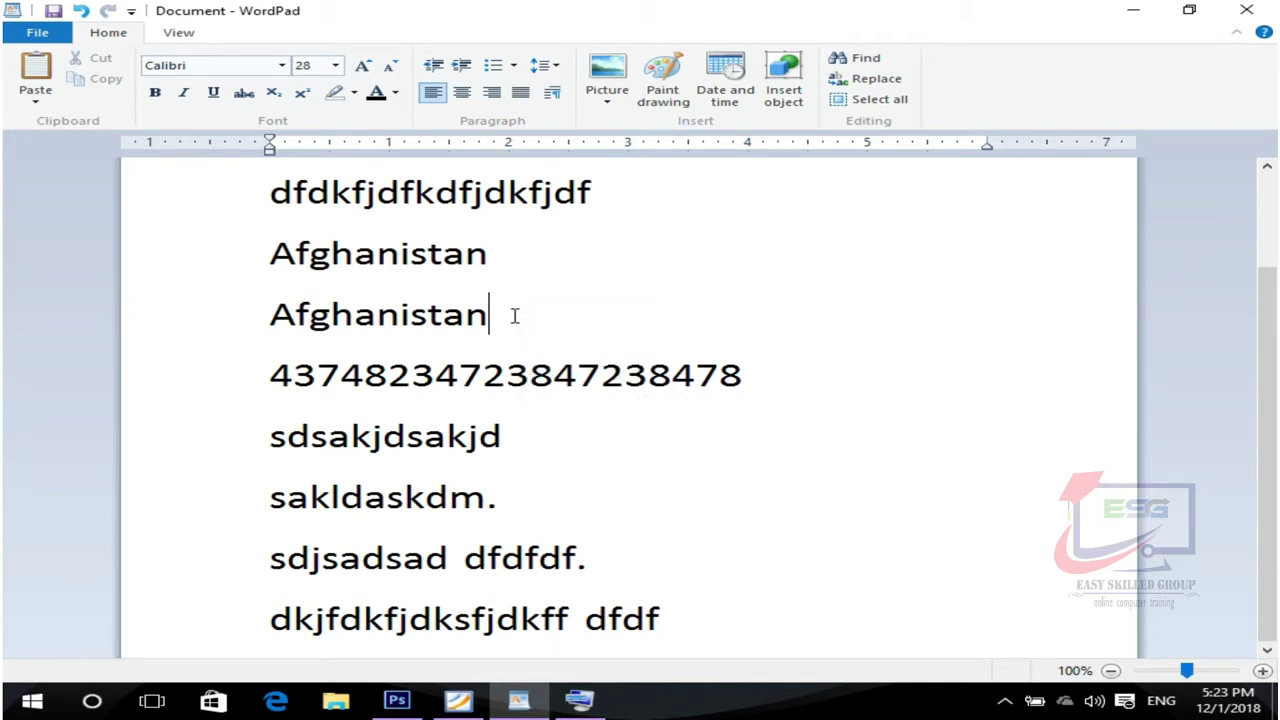
pyautogui.rightClick(514, 316)
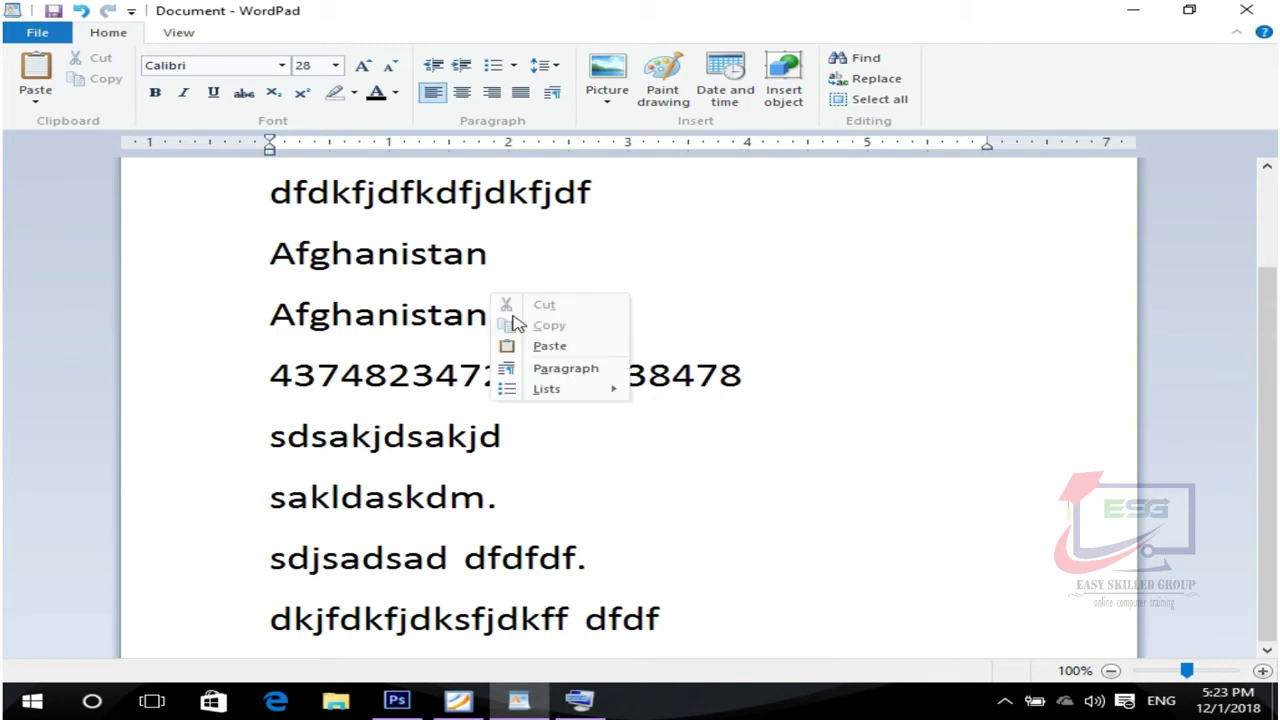
# Locate the pop-up menu key on the On-Screen Keyboard, minimize the keyboard, and show the desktop
pyautogui.click(590, 702)
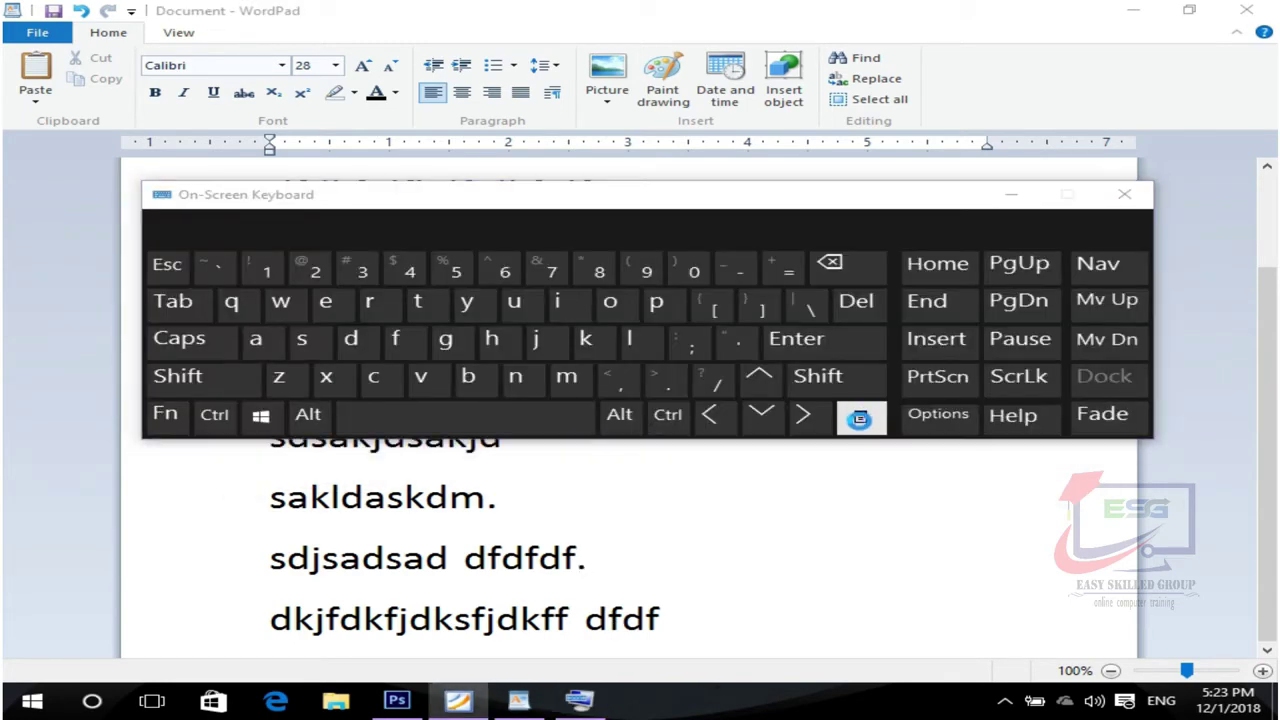
pyautogui.click(1003, 194)
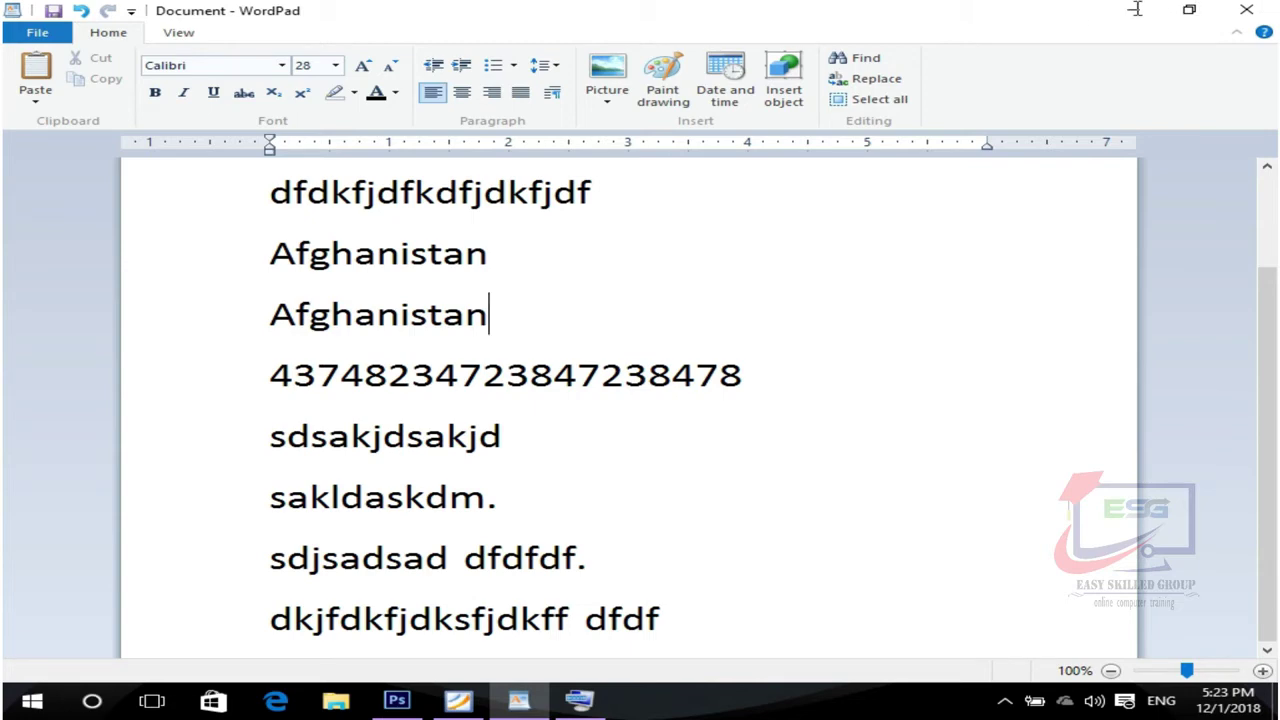
pyautogui.press('super+d')
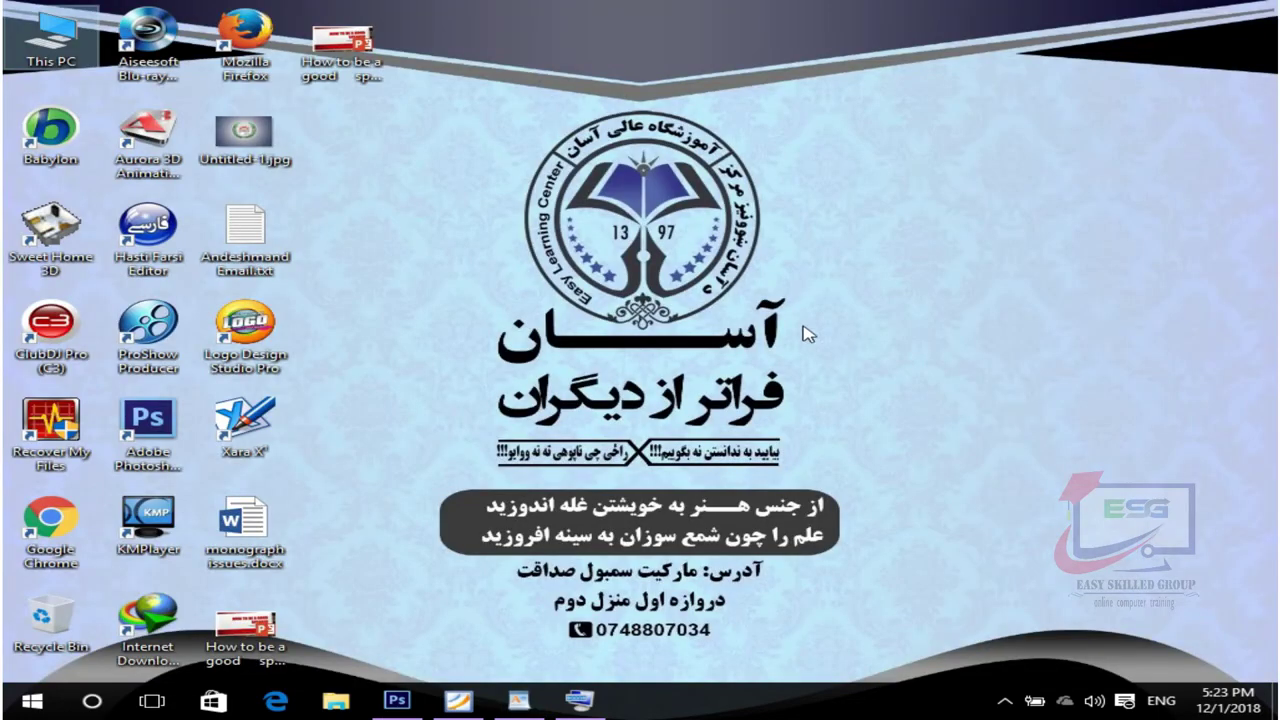